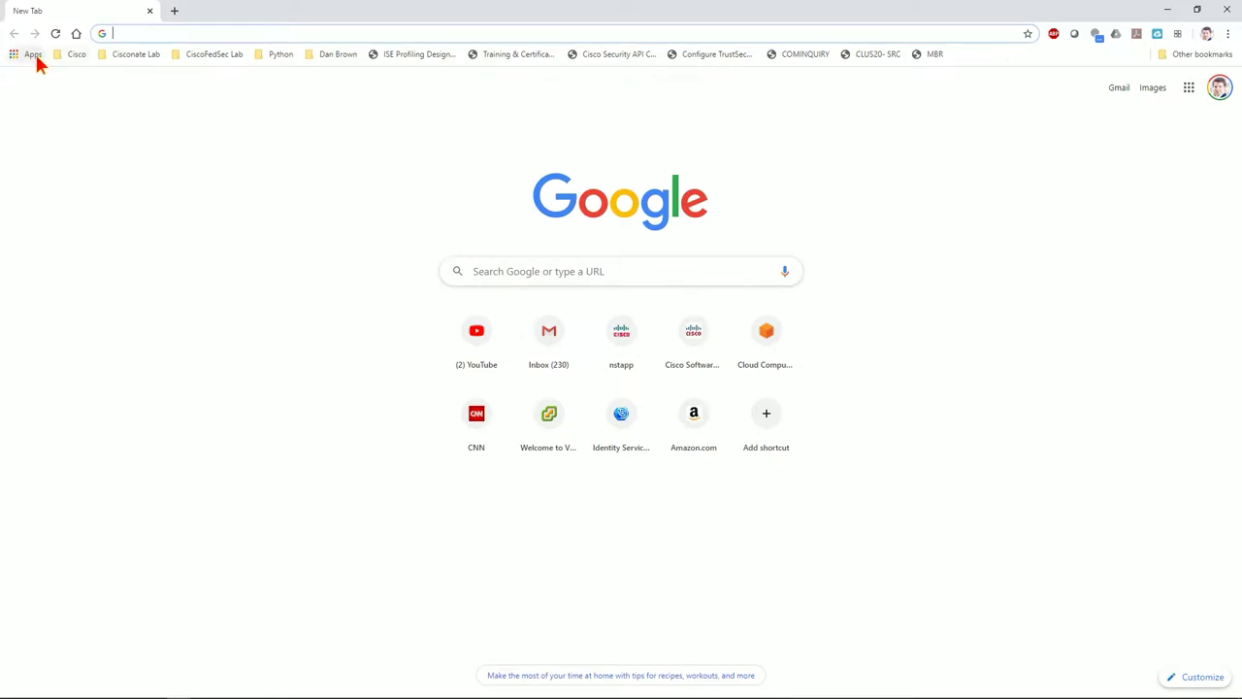
Open Google Drive and browse to Youtube Video Resources > FMC Client Authentication Resources
click(1188, 88)
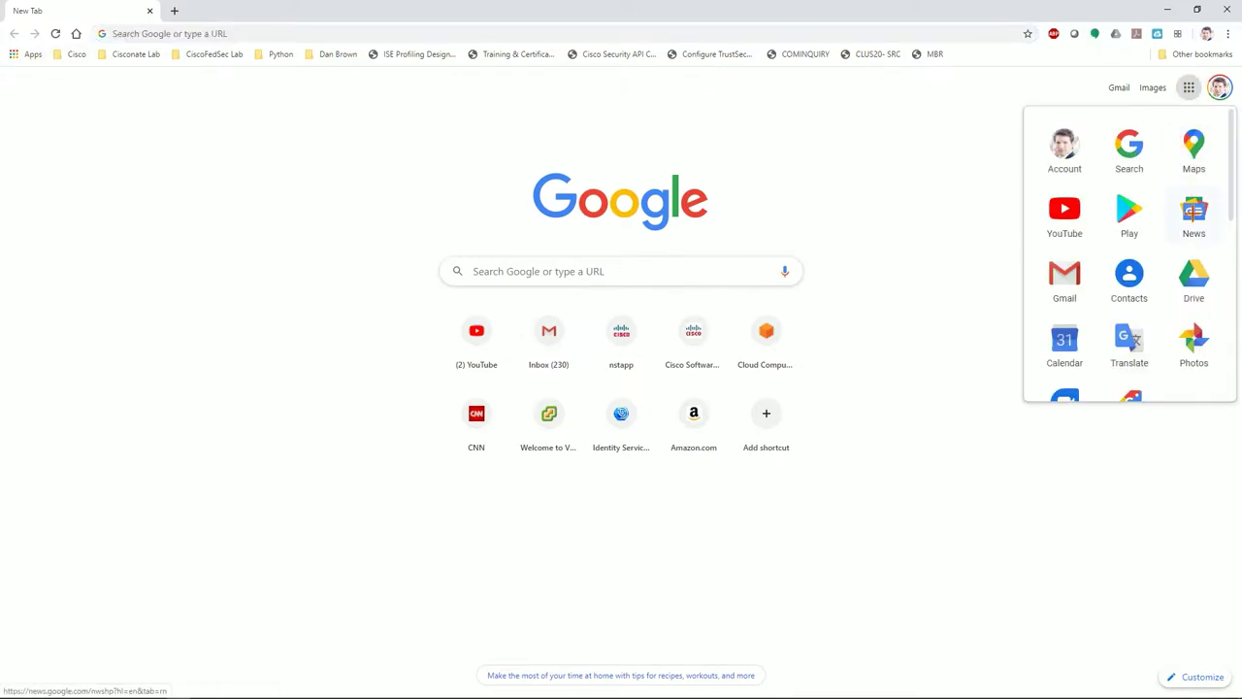
click(1193, 279)
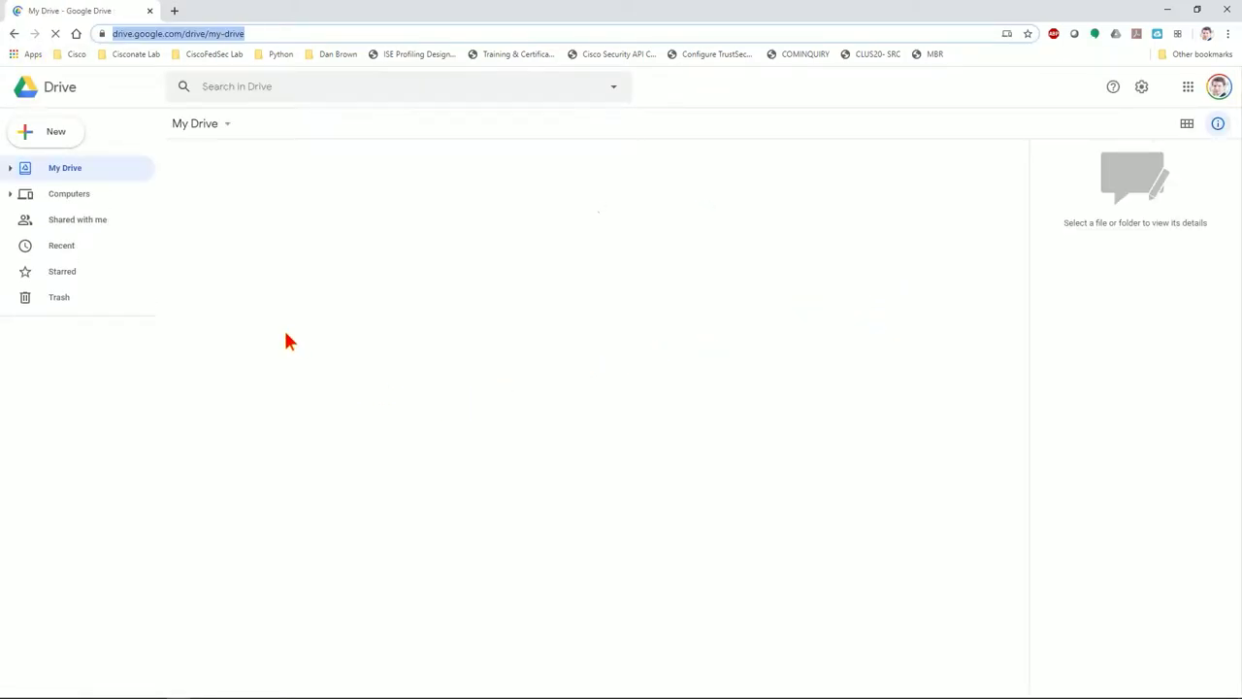
scroll(255, 503, down, 10)
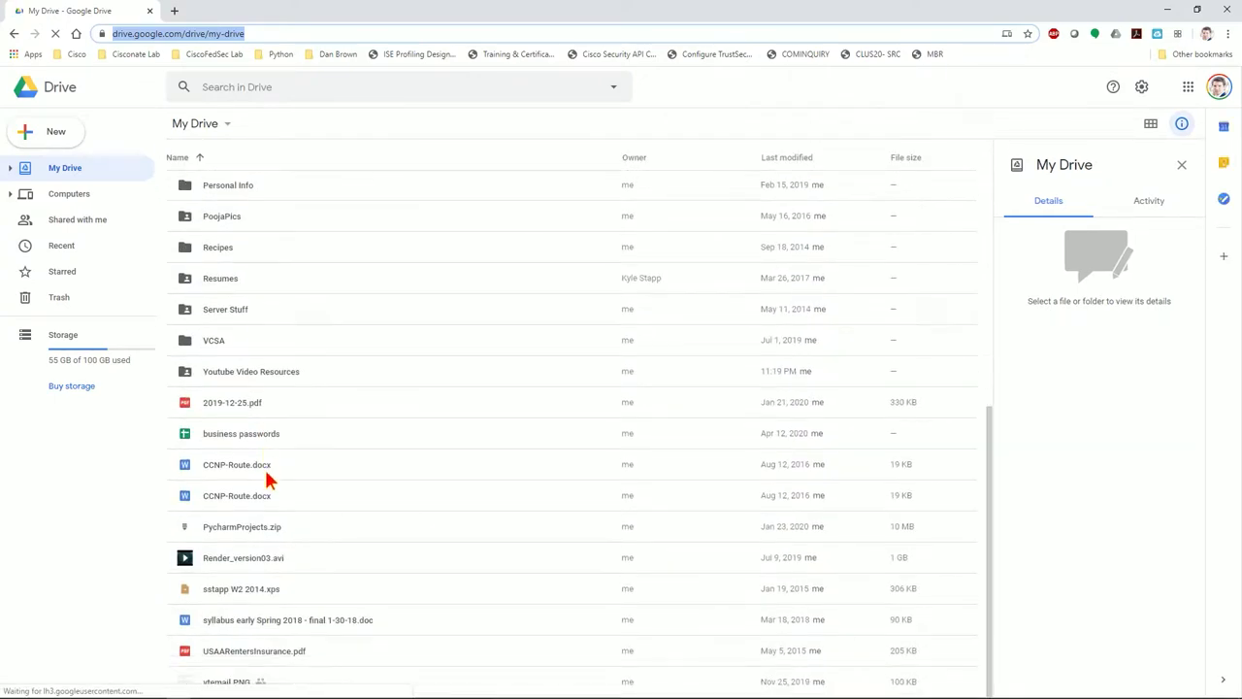
double_click(260, 376)
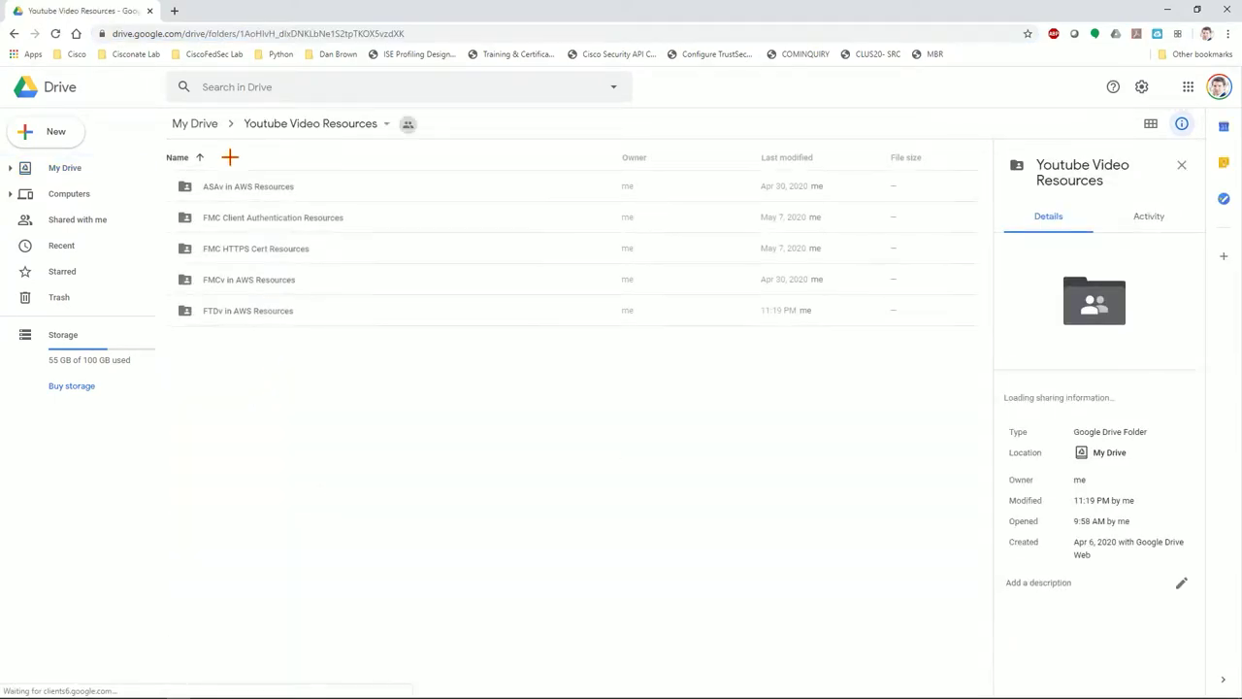
double_click(261, 220)
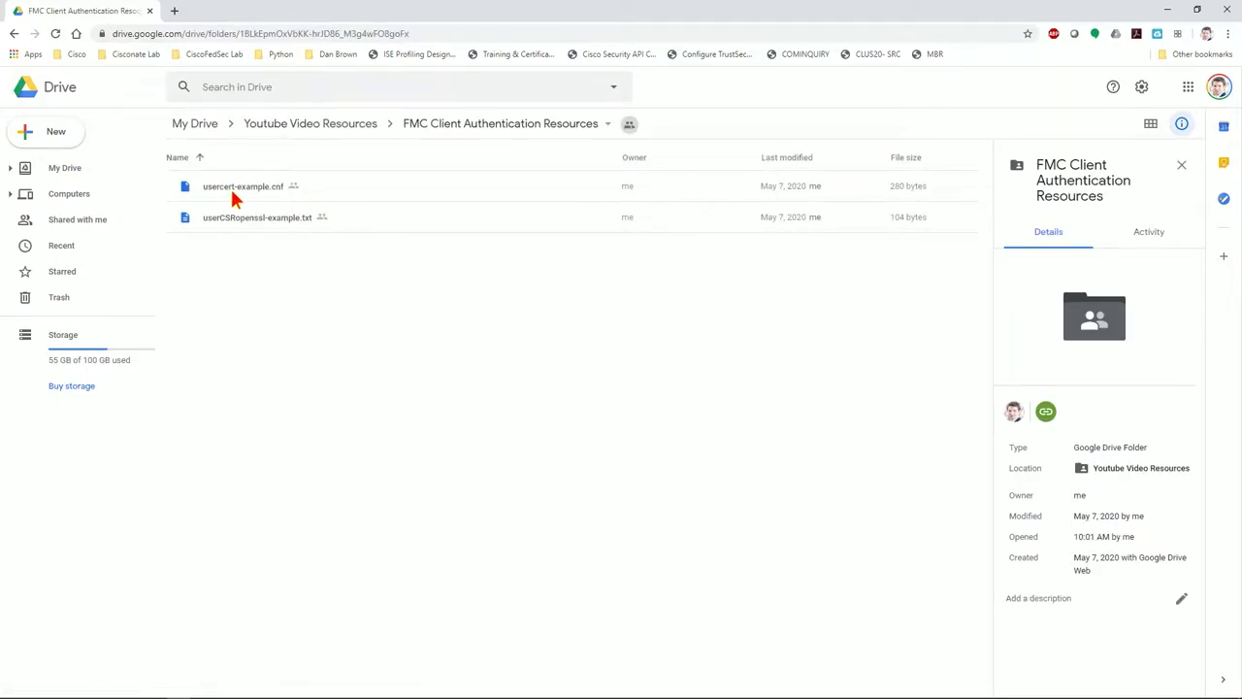
Preview and download usercert-example.cnf from the folder
click(232, 183)
double_click(246, 188)
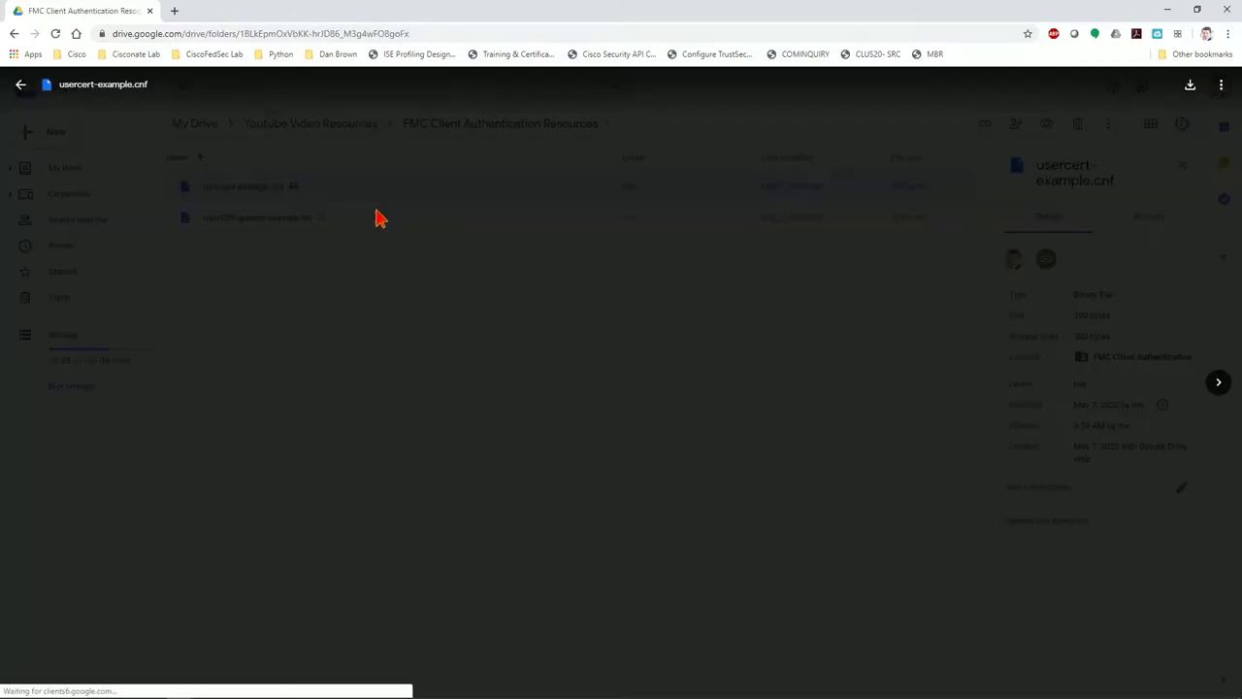
click(637, 385)
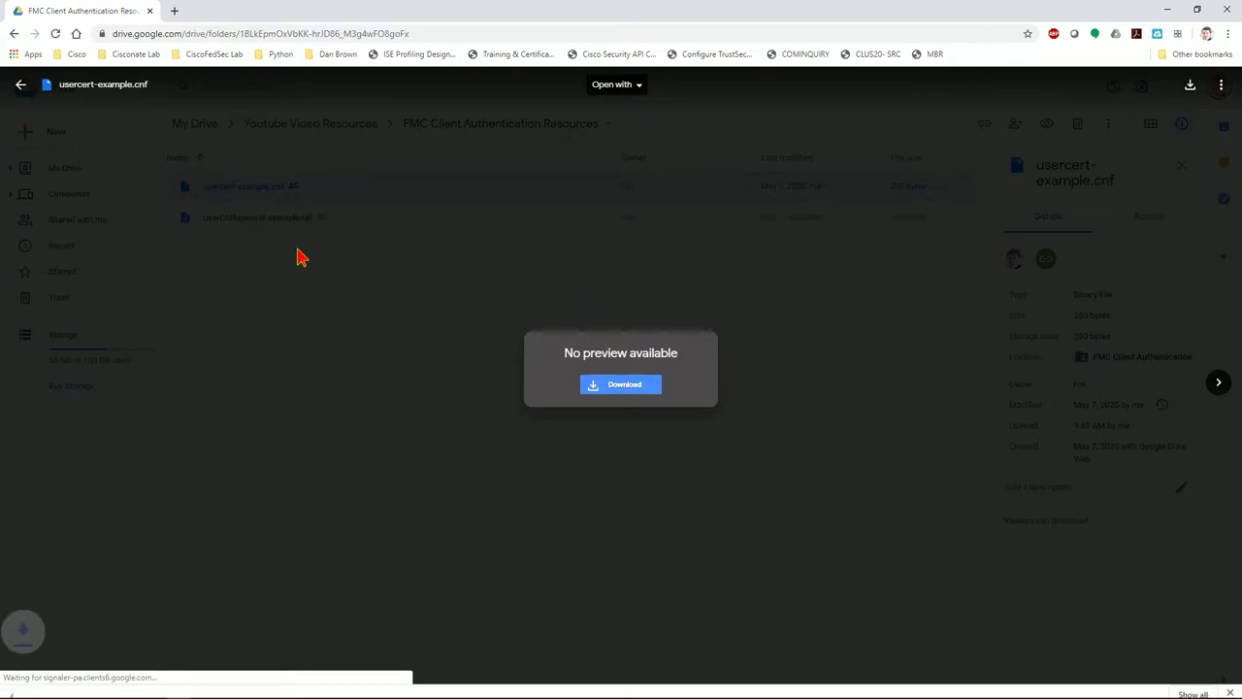
click(20, 84)
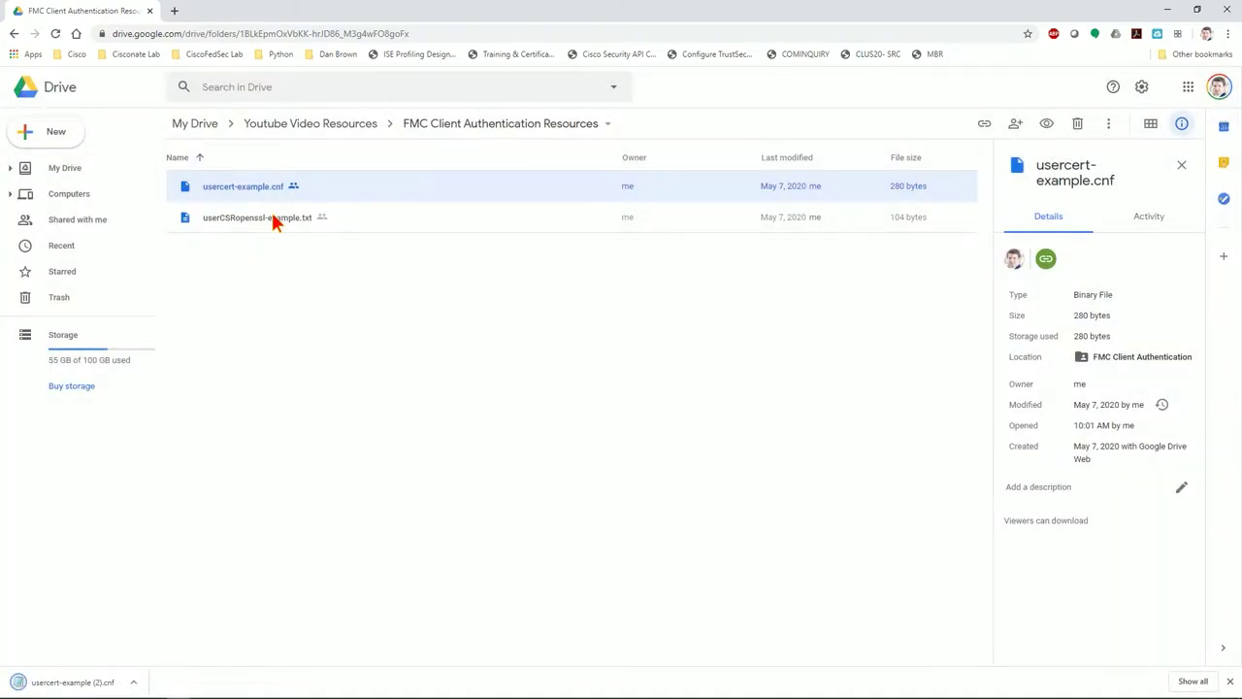
Preview and download userCSRopenssl-example.txt from the folder
click(272, 212)
double_click(273, 219)
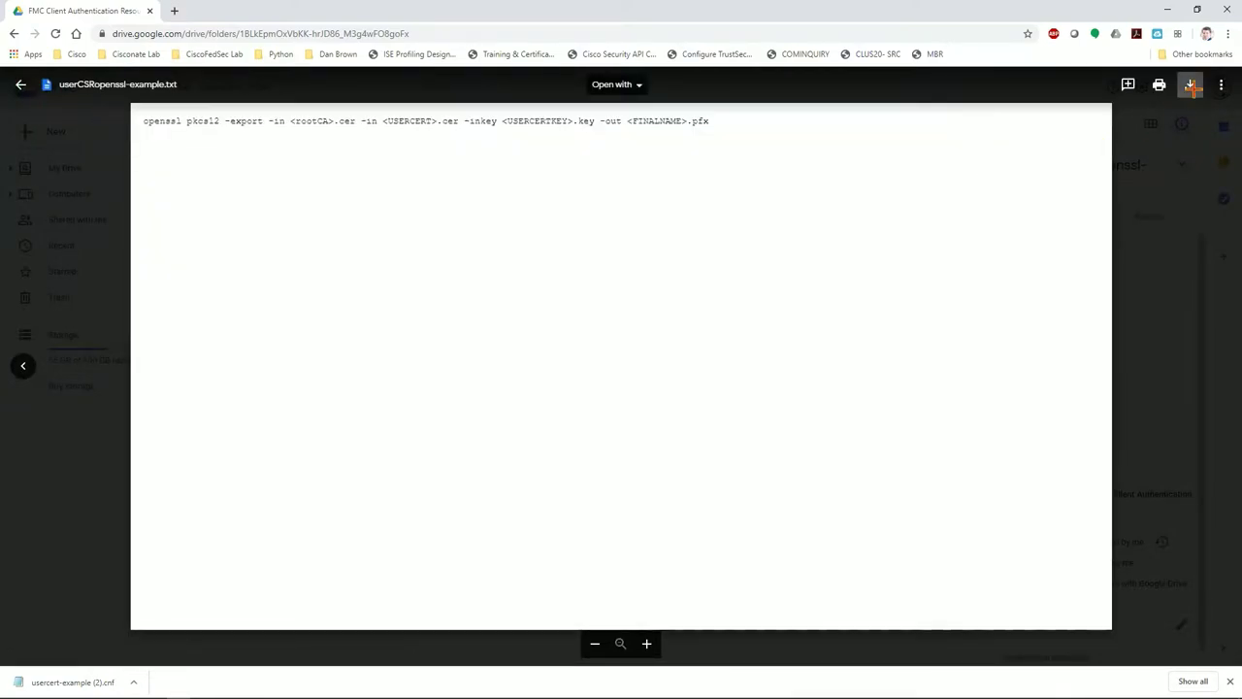
click(1192, 84)
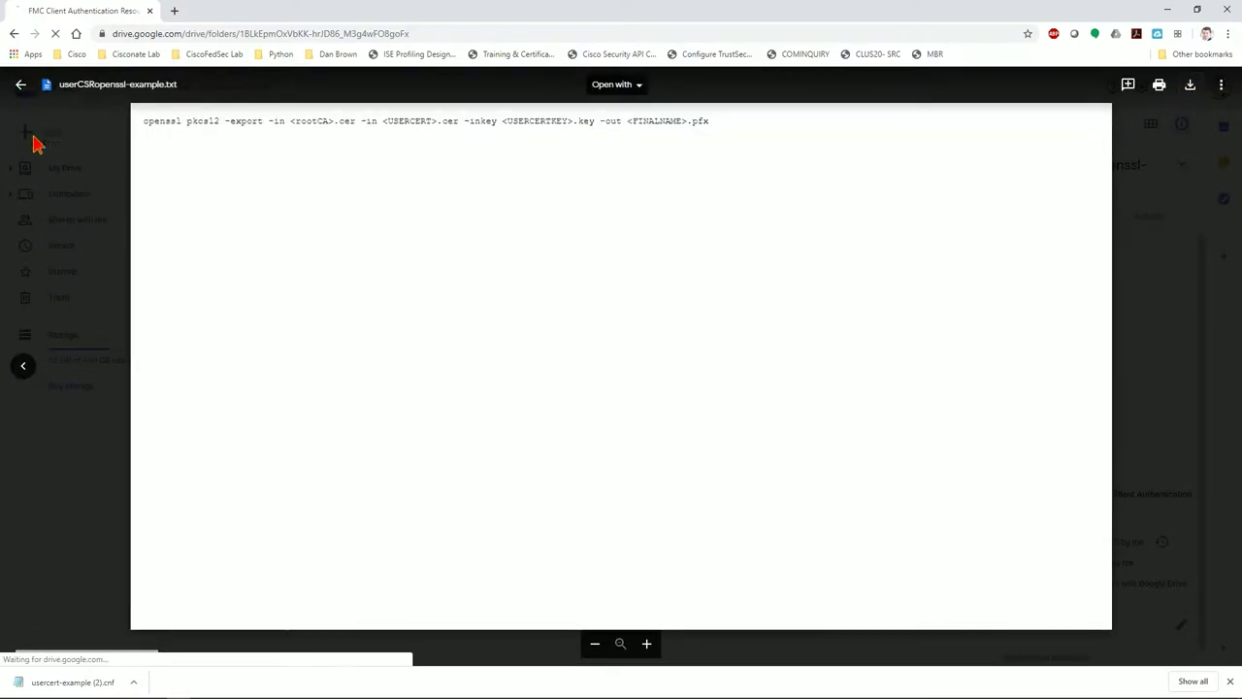
click(20, 84)
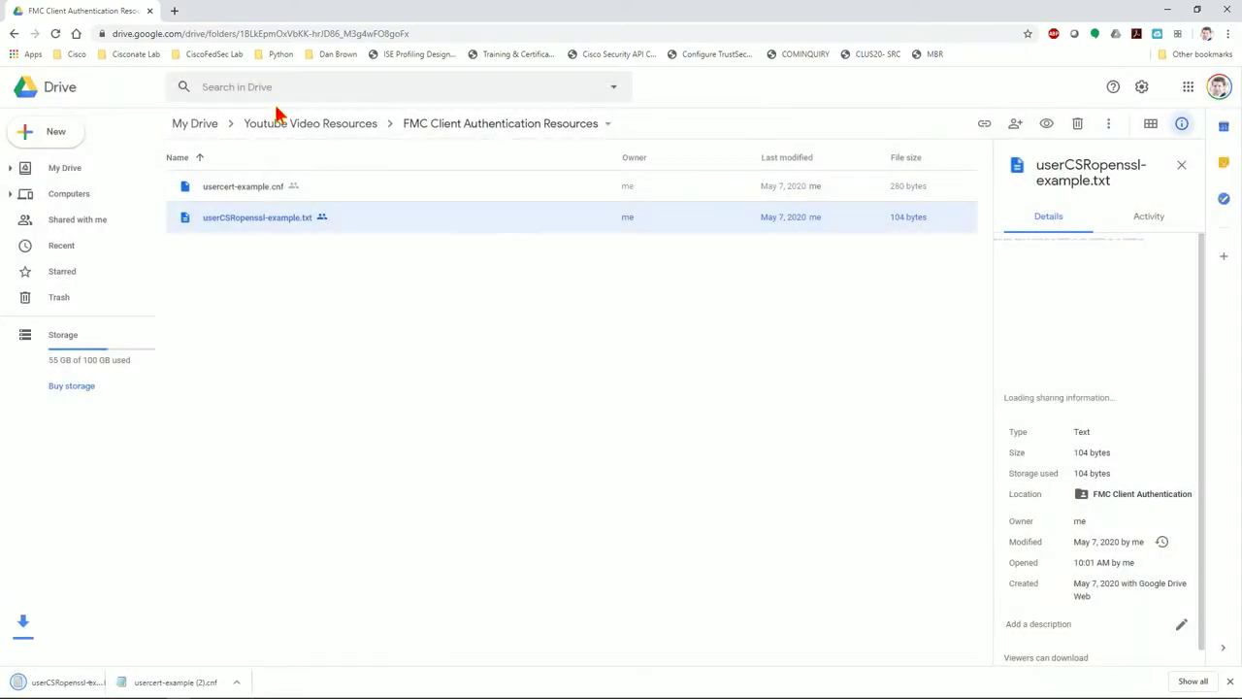
click(131, 54)
Log into FMC from its bookmark and check the padlock's secure-connection details
click(163, 120)
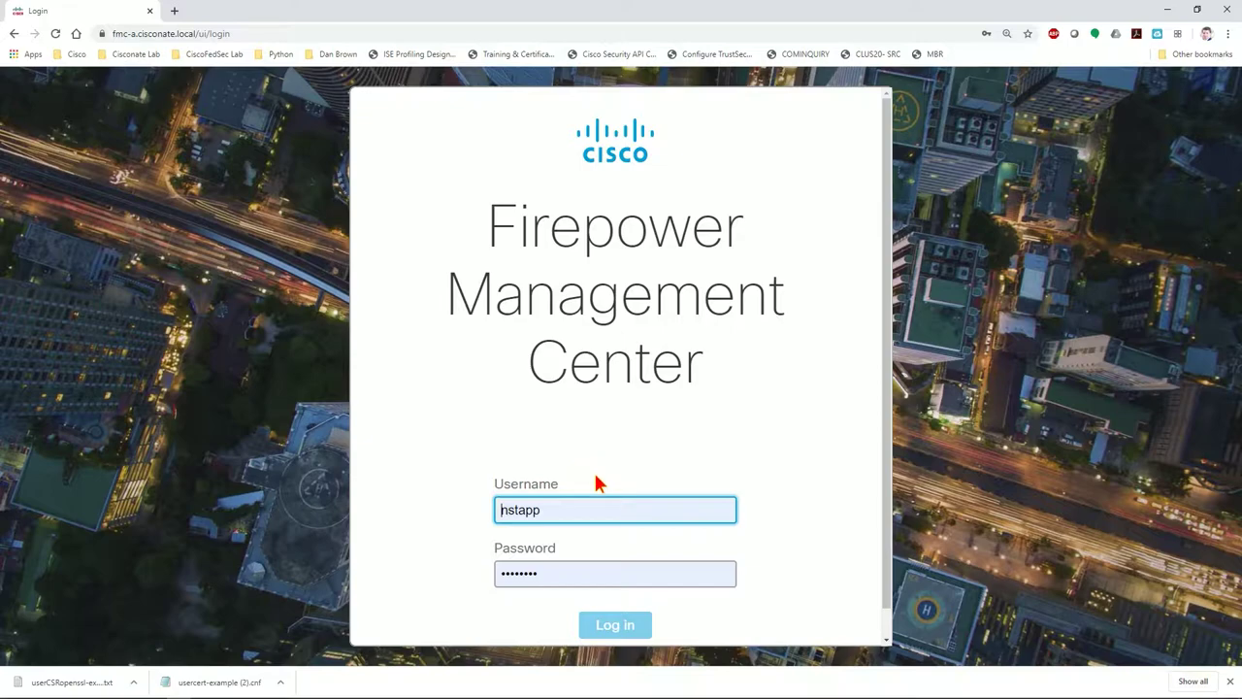
click(622, 626)
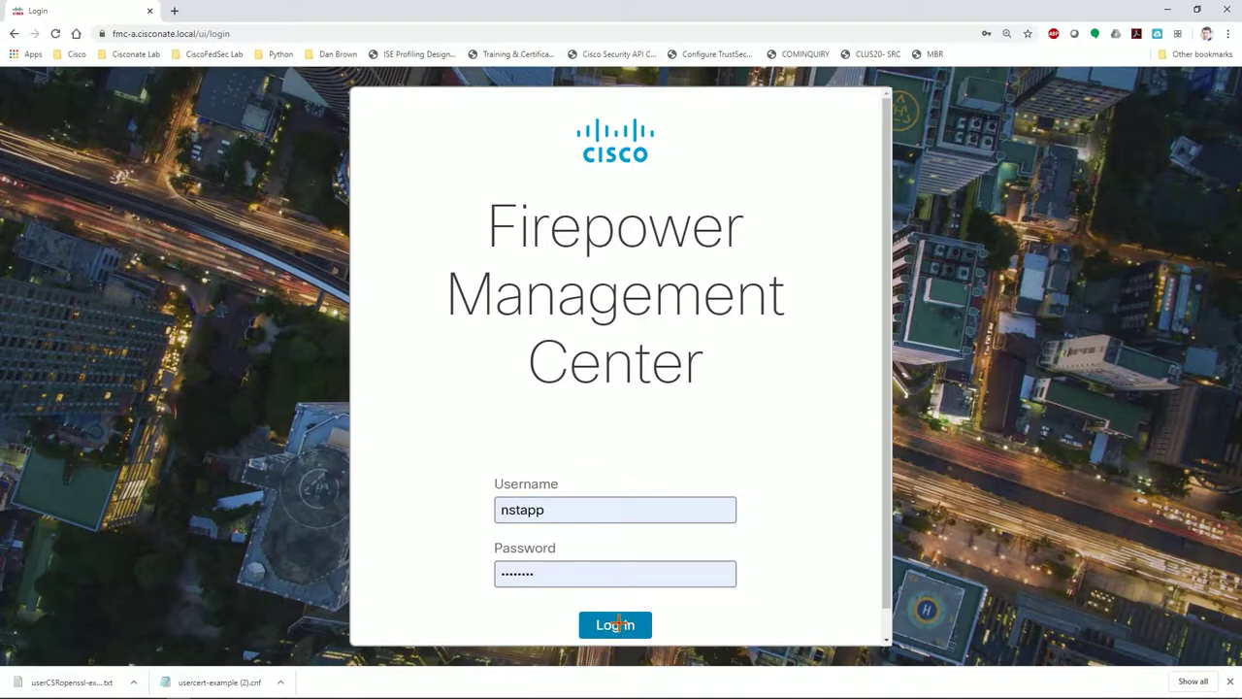
click(607, 627)
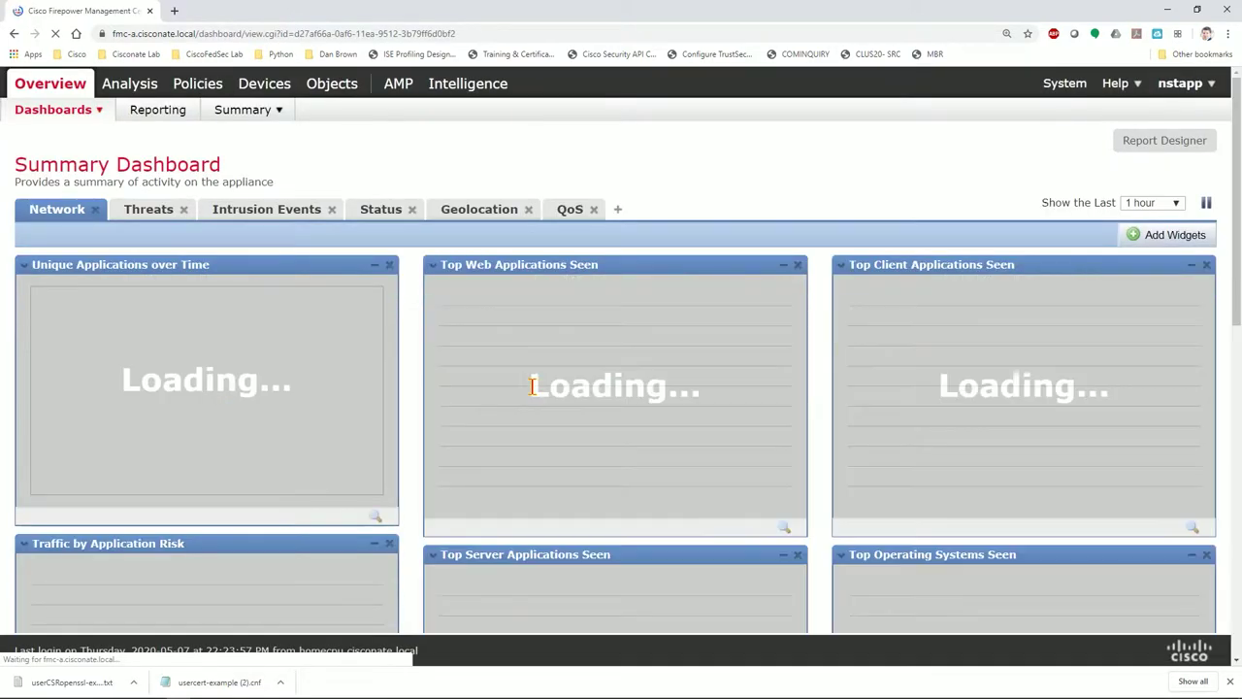
click(102, 34)
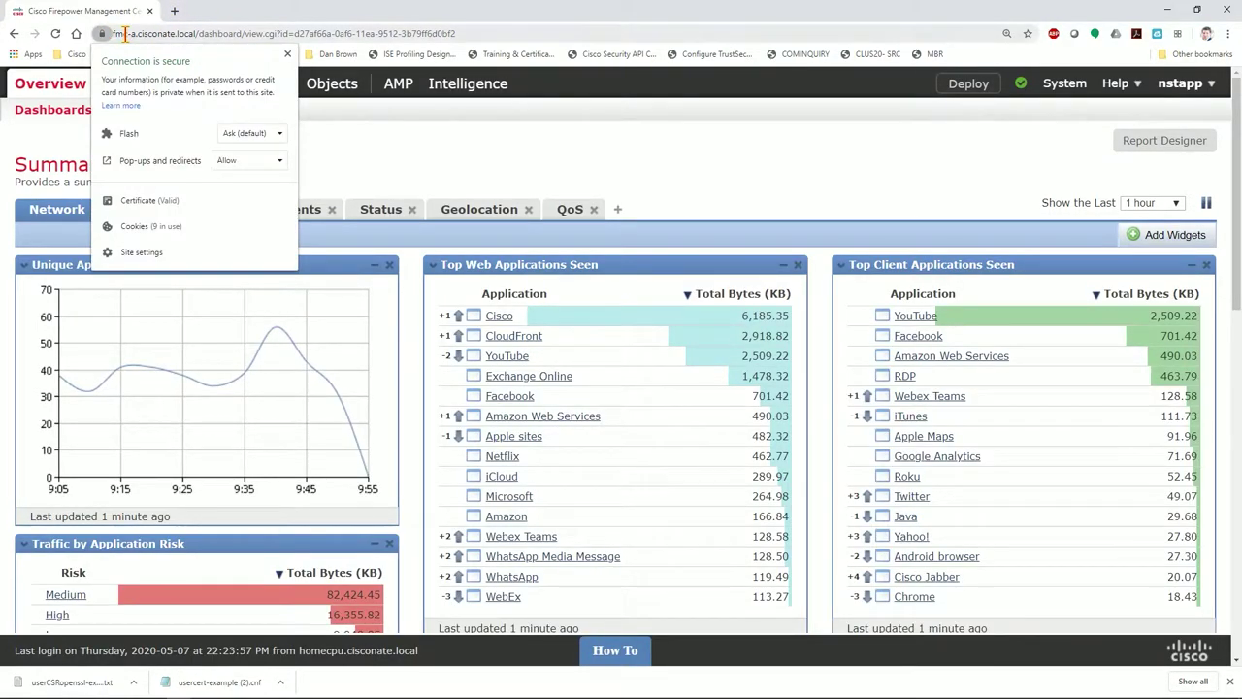
click(102, 34)
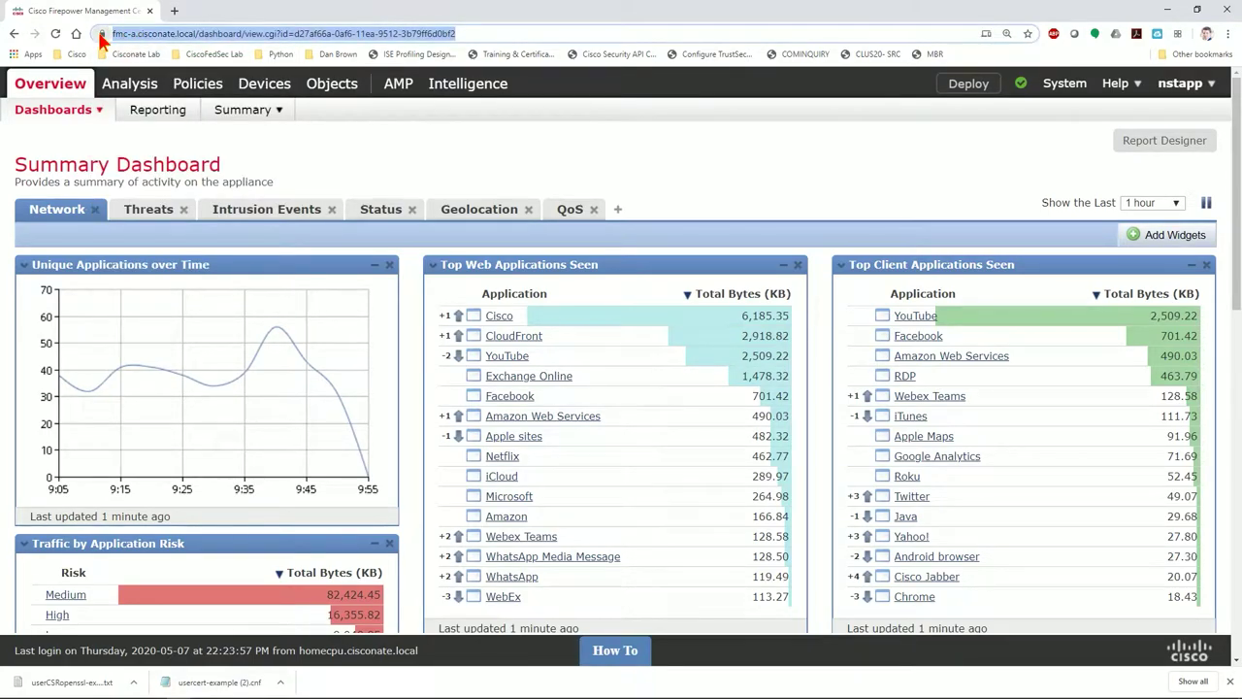
click(428, 143)
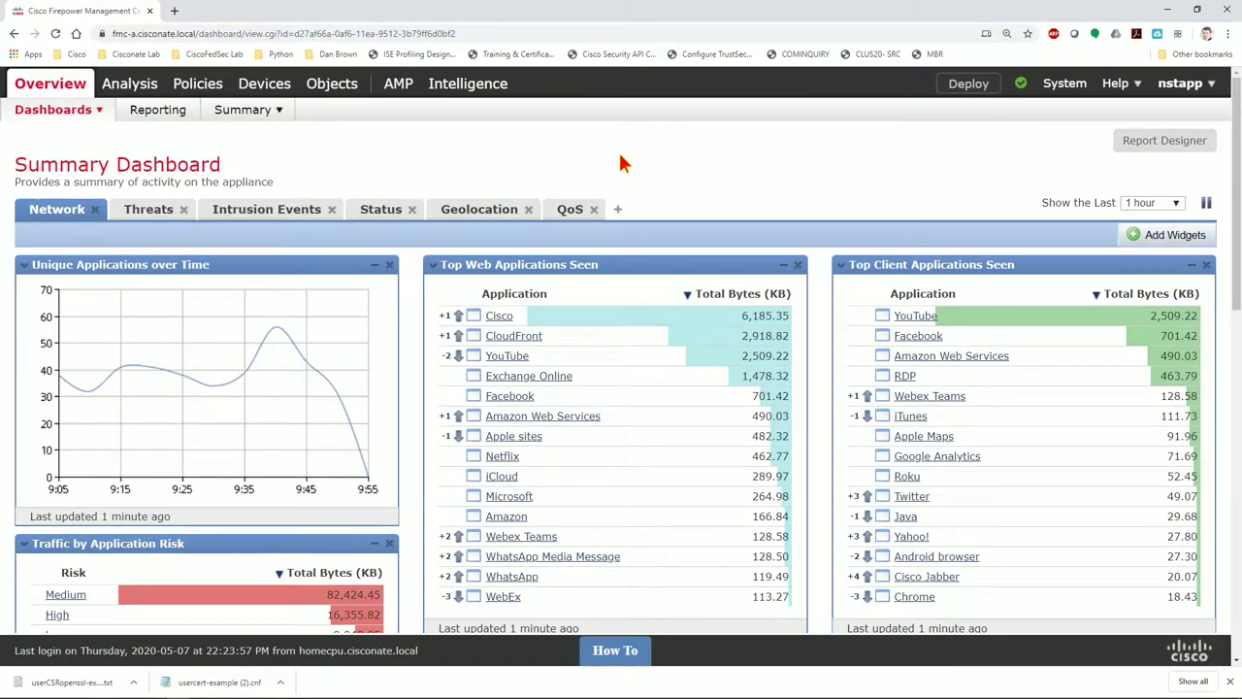
mouse_move(1065, 83)
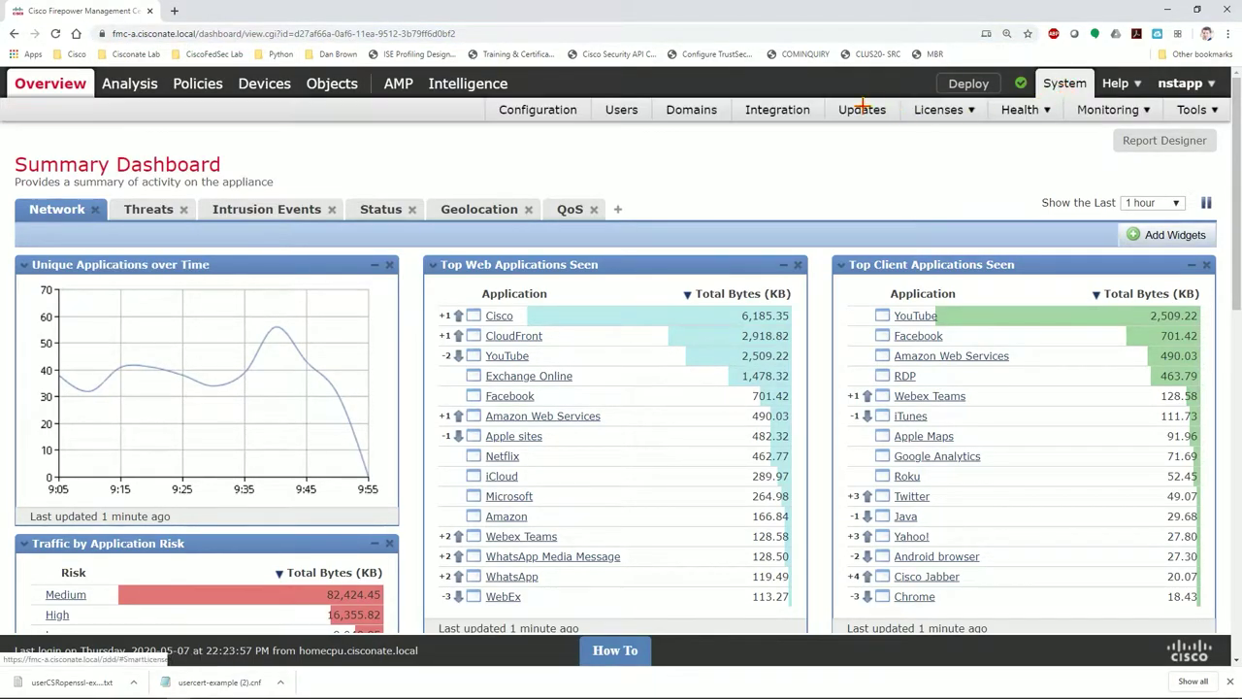
Open System > Configuration > HTTPS Certificate and review the server certificate's Subject, Issuer and subjectAltName
click(546, 110)
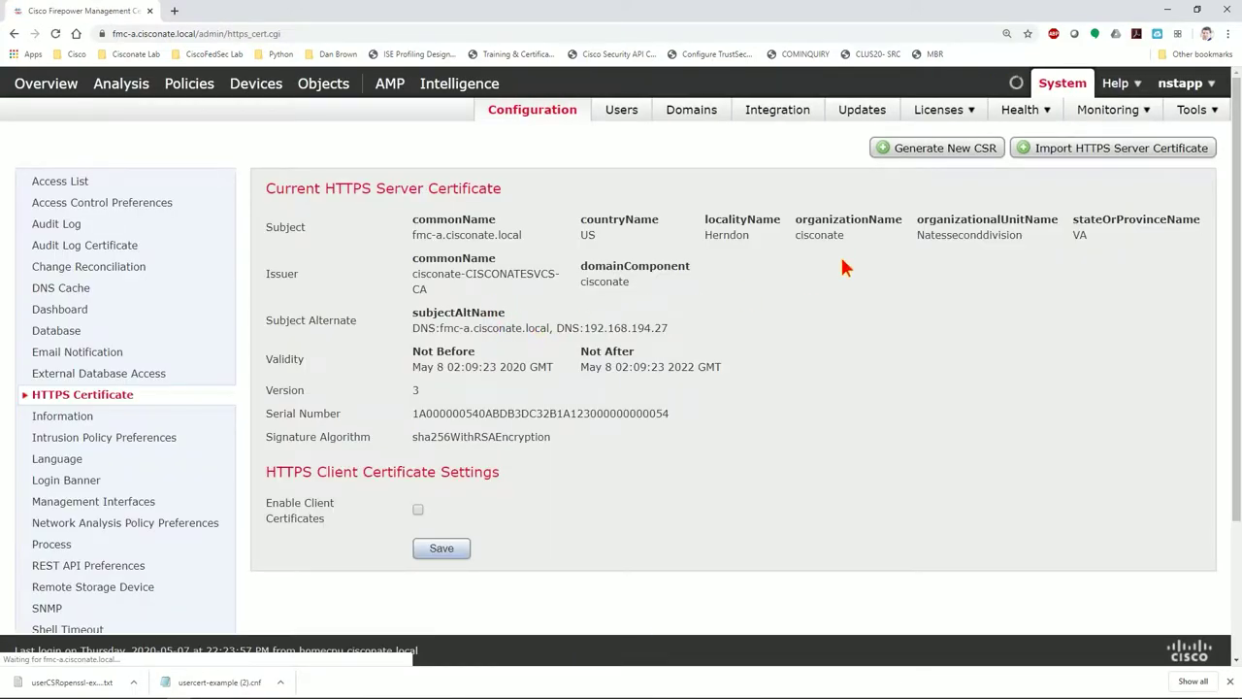
drag(413, 238, 525, 239)
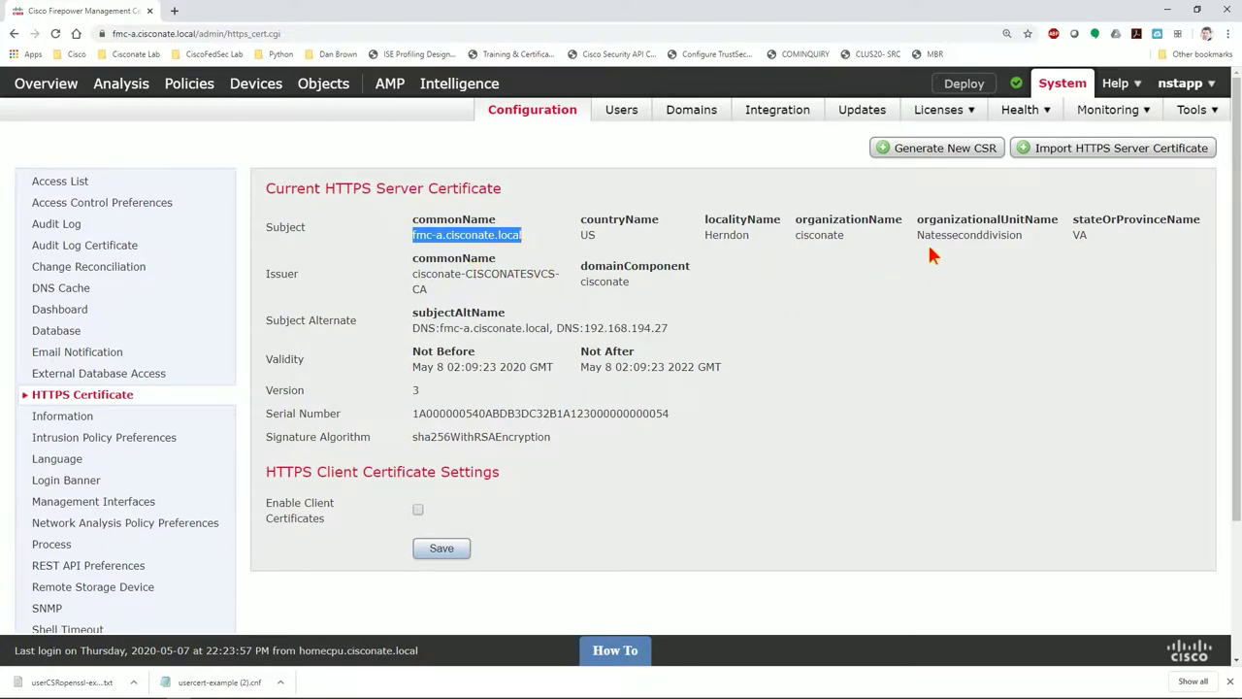
drag(413, 274, 677, 330)
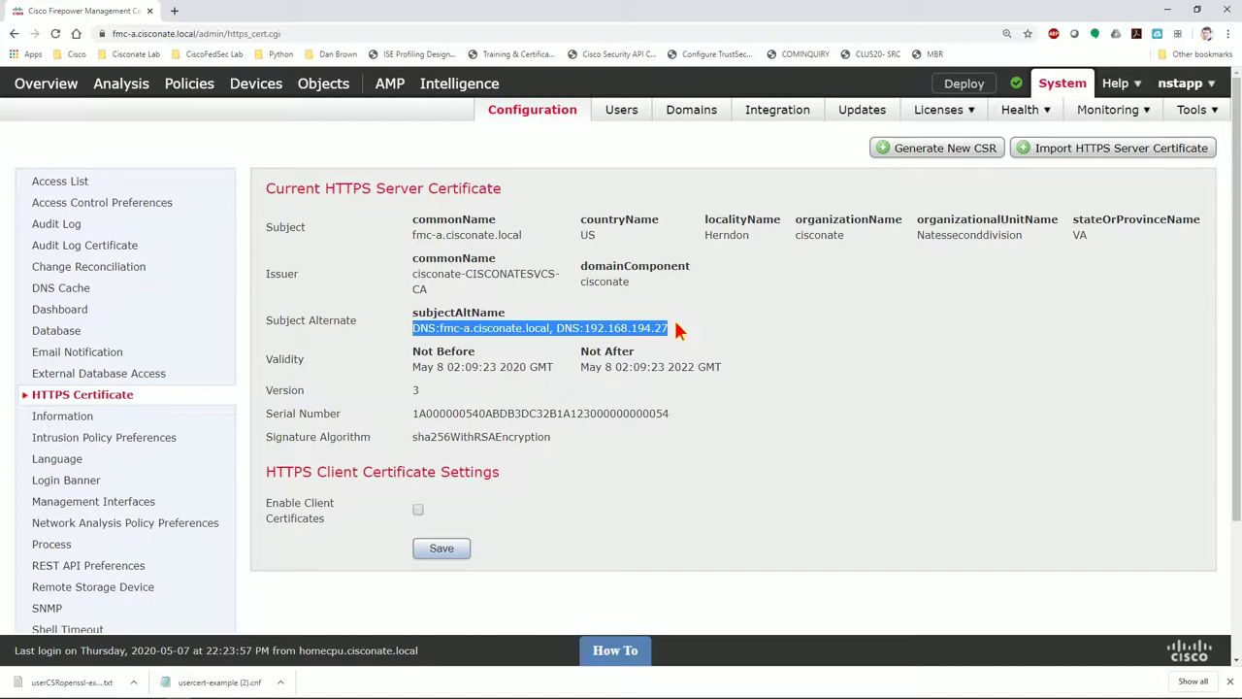
click(602, 328)
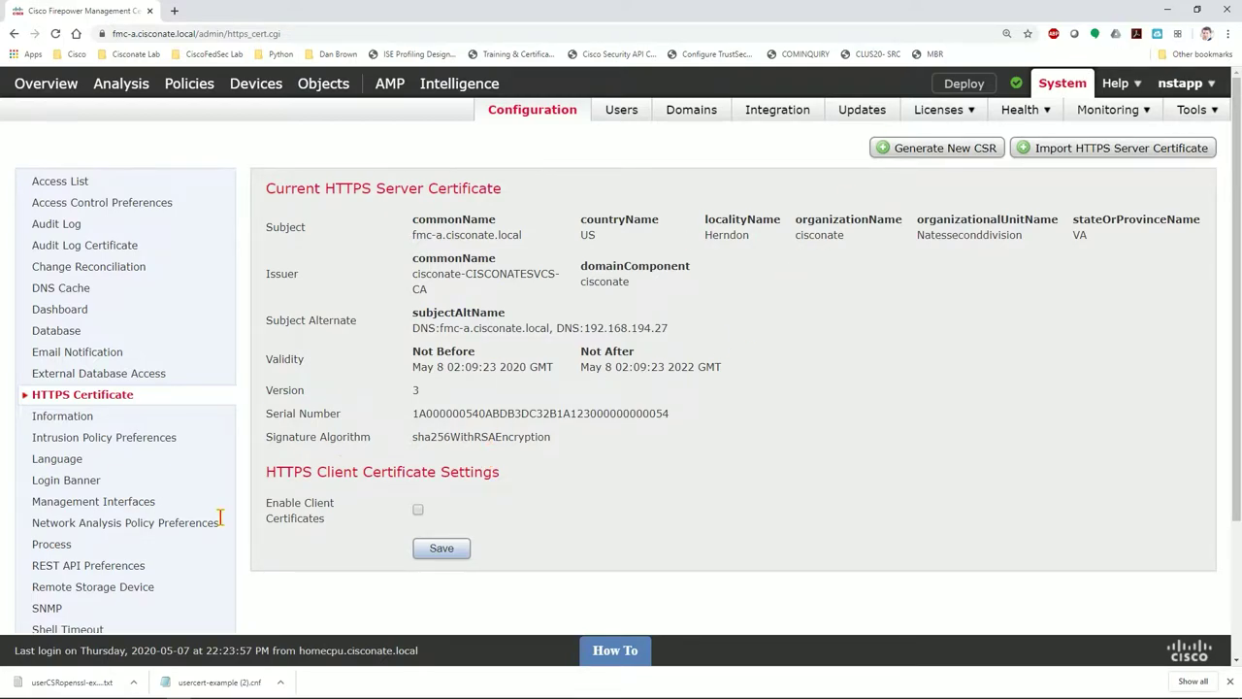
Launch certmgr.msc from Start search and list the 8 certificates in the Personal store
click(35, 687)
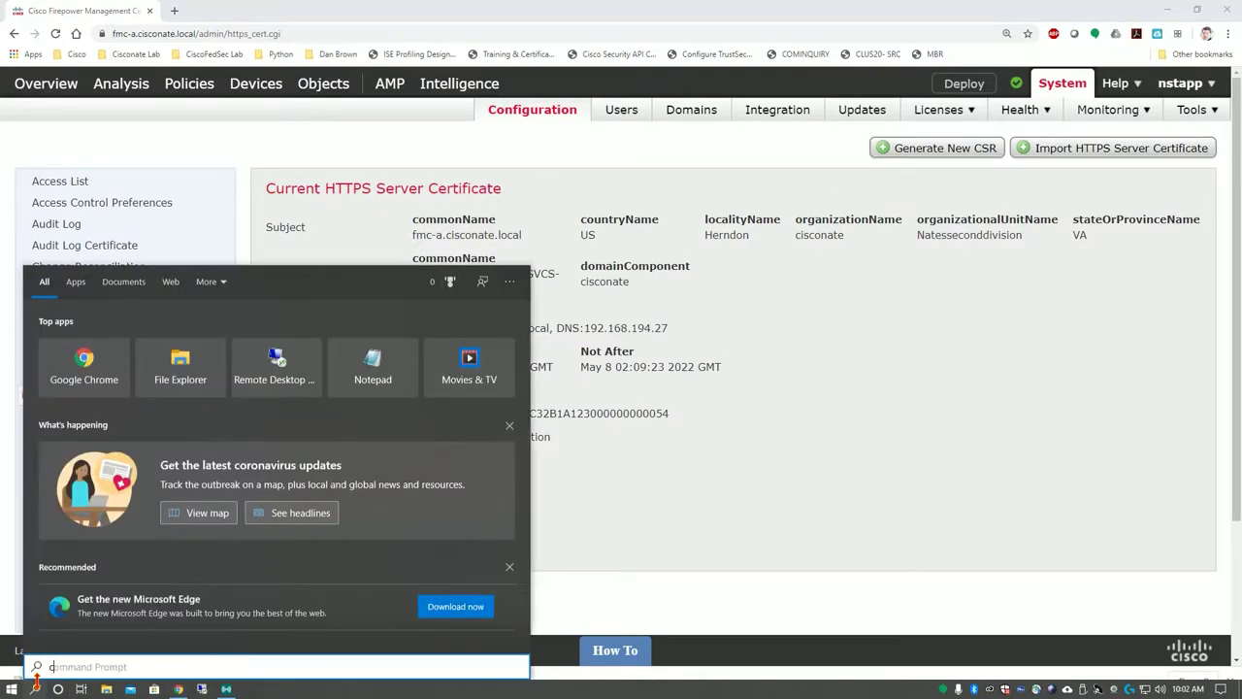
text(certmge.ma)
key(BackSpace)
text(sc)
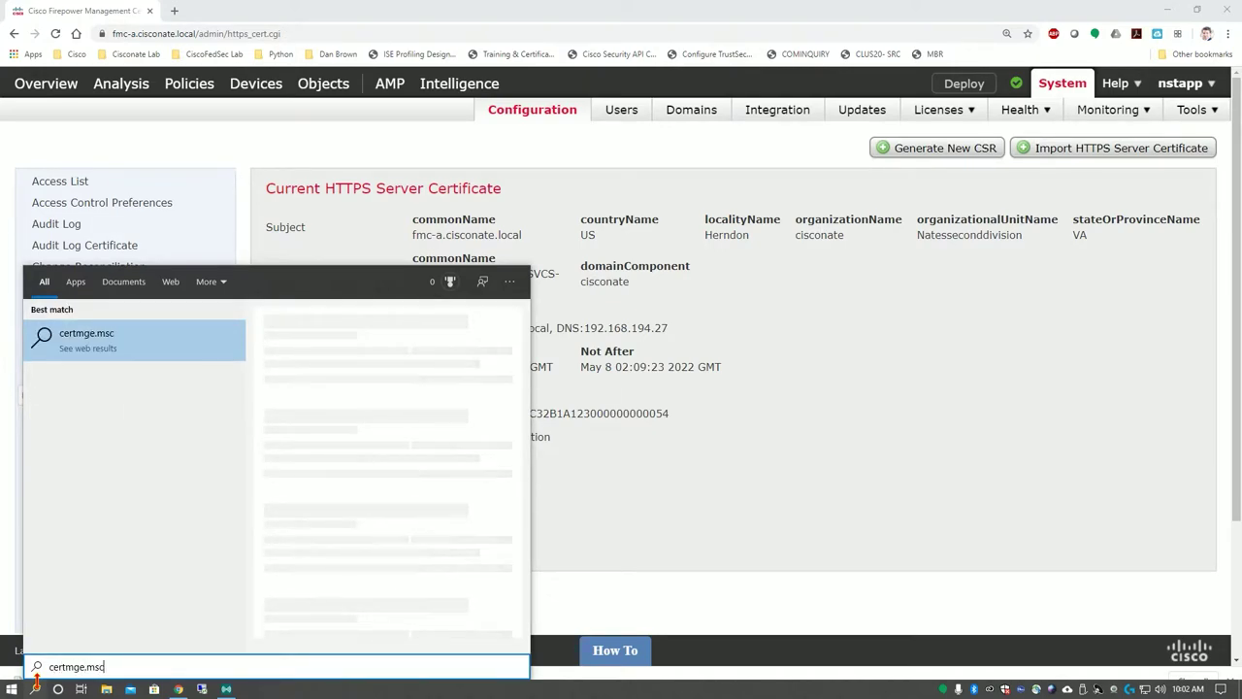
key(Left)
key(Left)
key(Left)
key(Left)
key(BackSpace)
text(r)
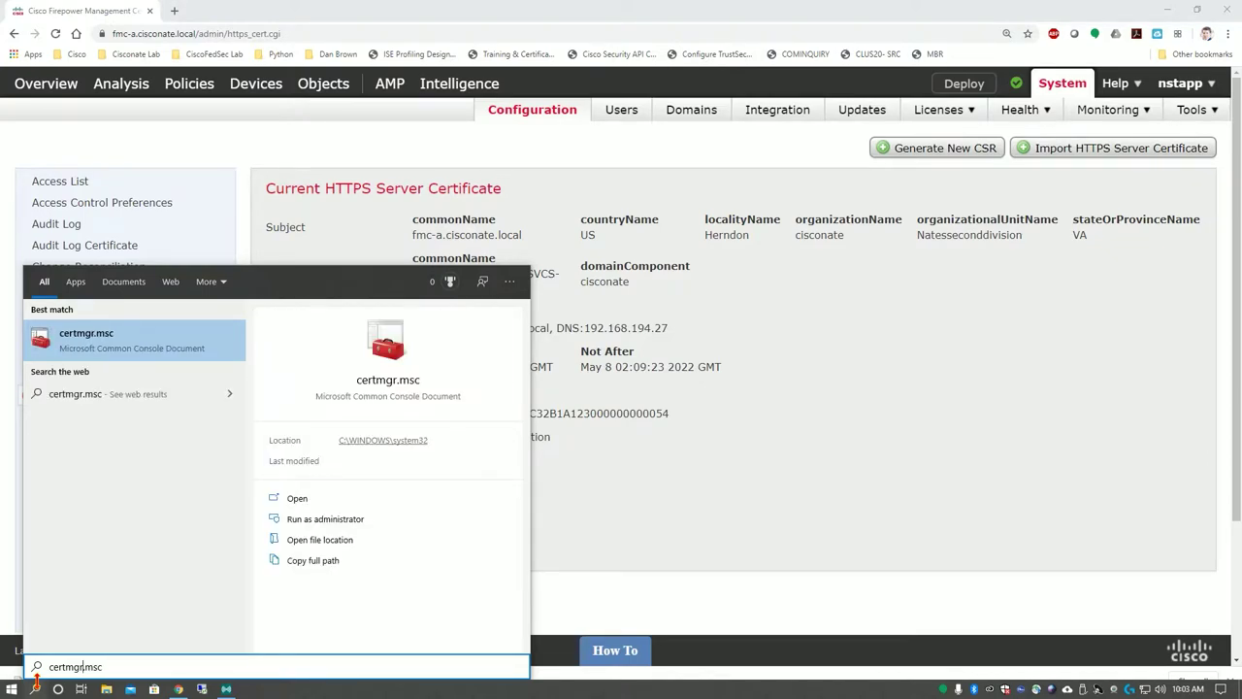
key(Return)
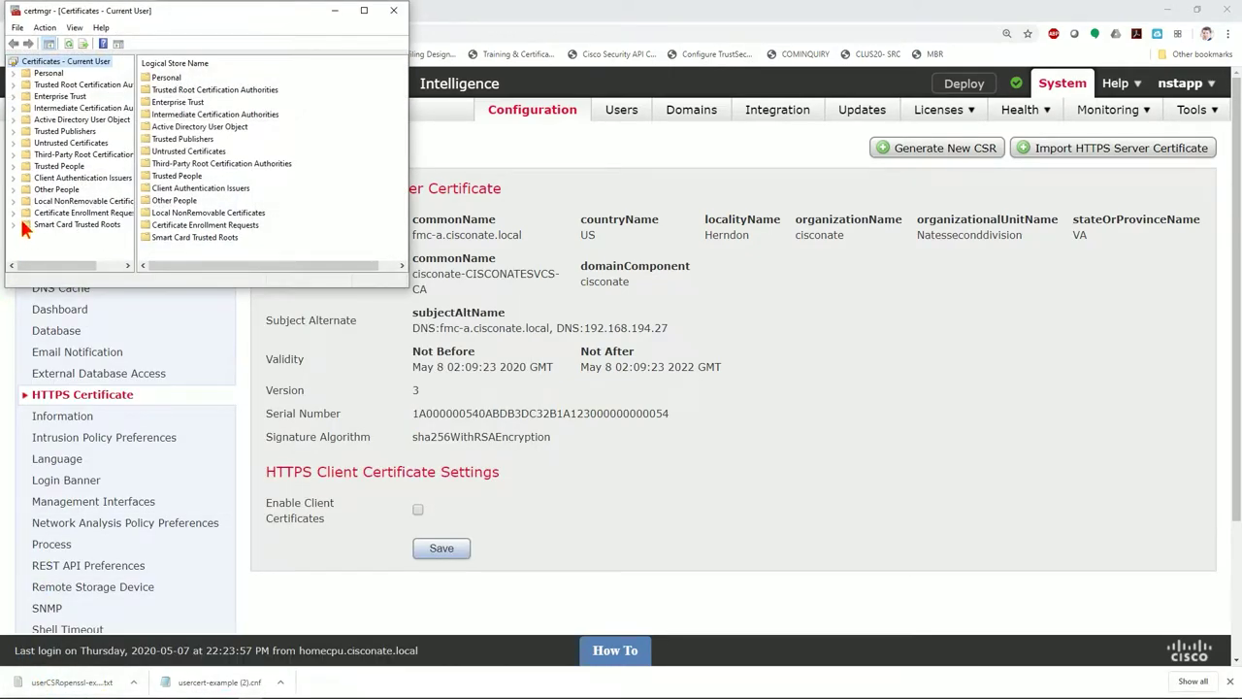
click(29, 73)
click(15, 74)
click(64, 84)
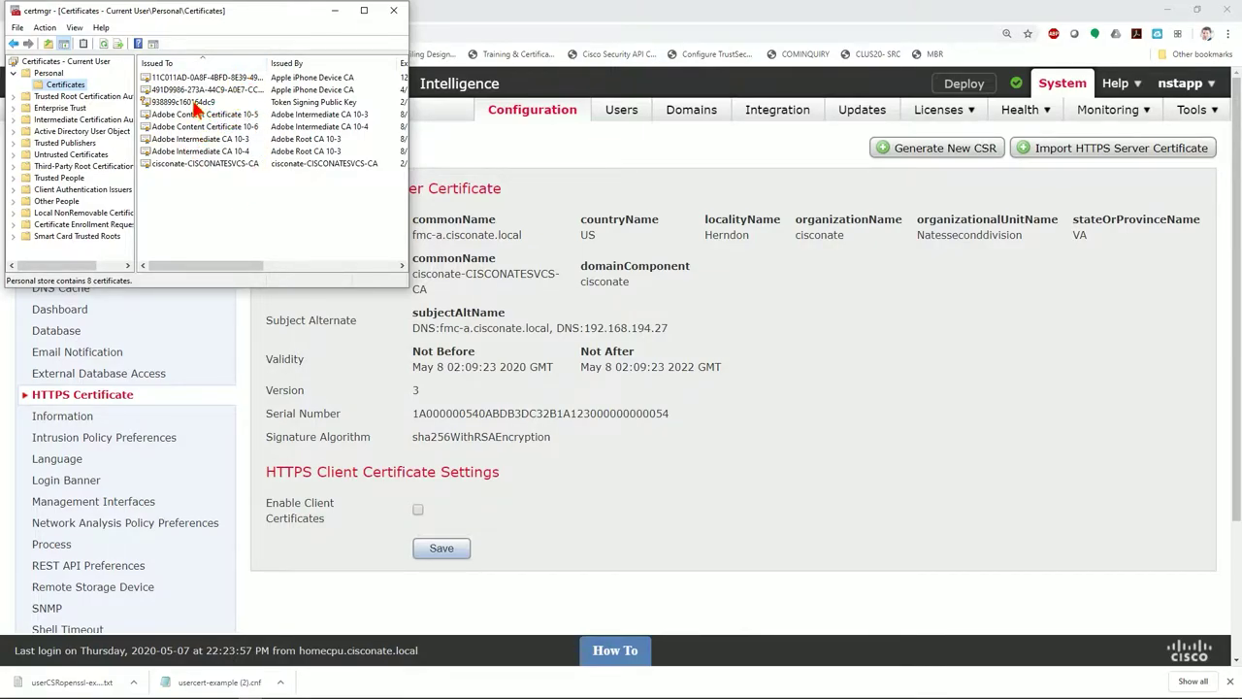
Open Chrome's certificate management from Settings > Privacy and security
click(1126, 43)
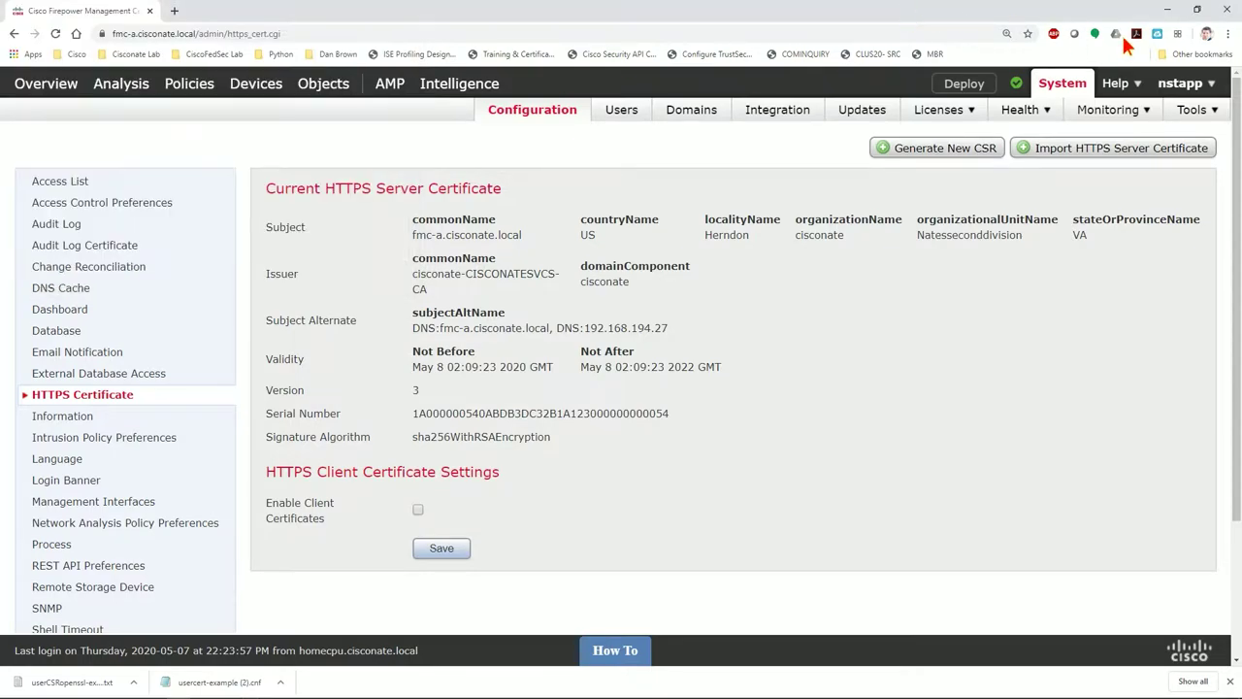
click(1227, 34)
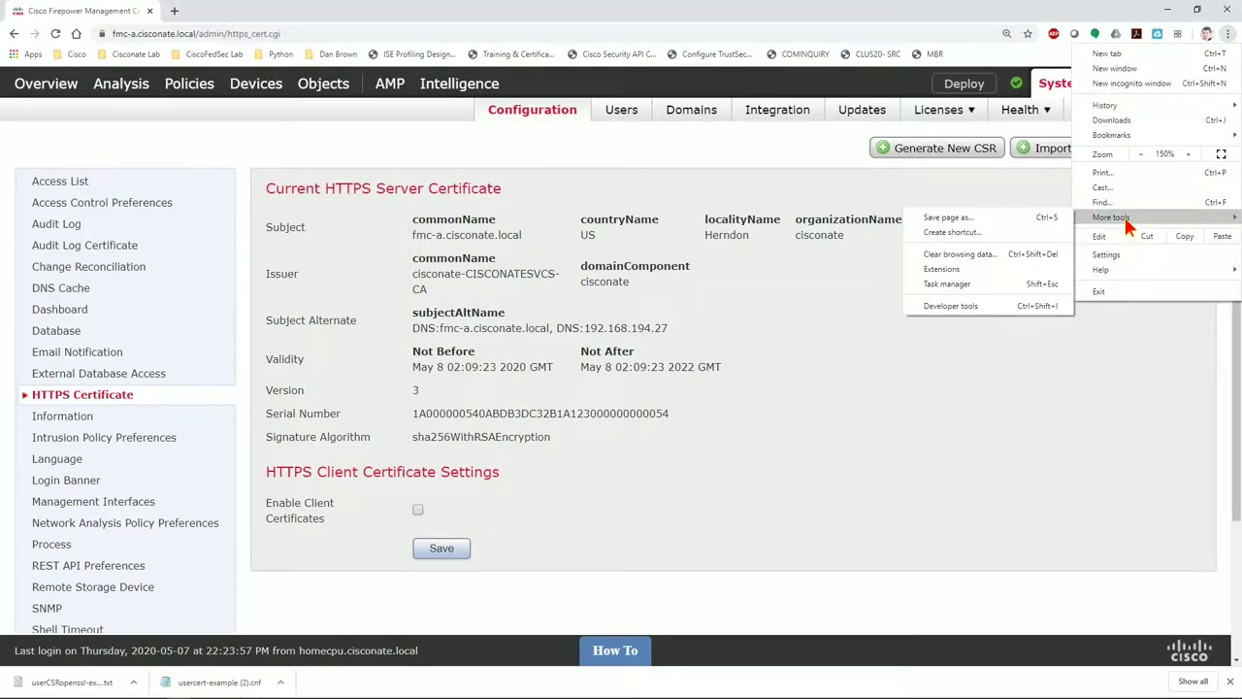
click(1141, 258)
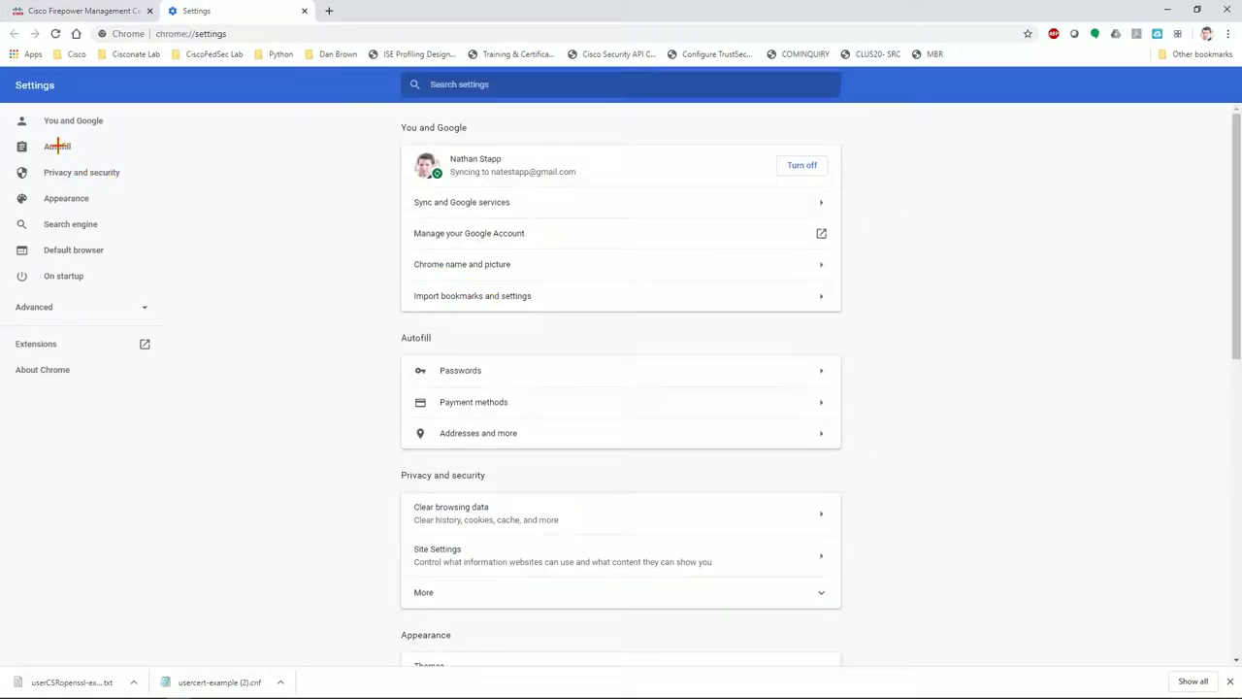
click(59, 171)
click(573, 243)
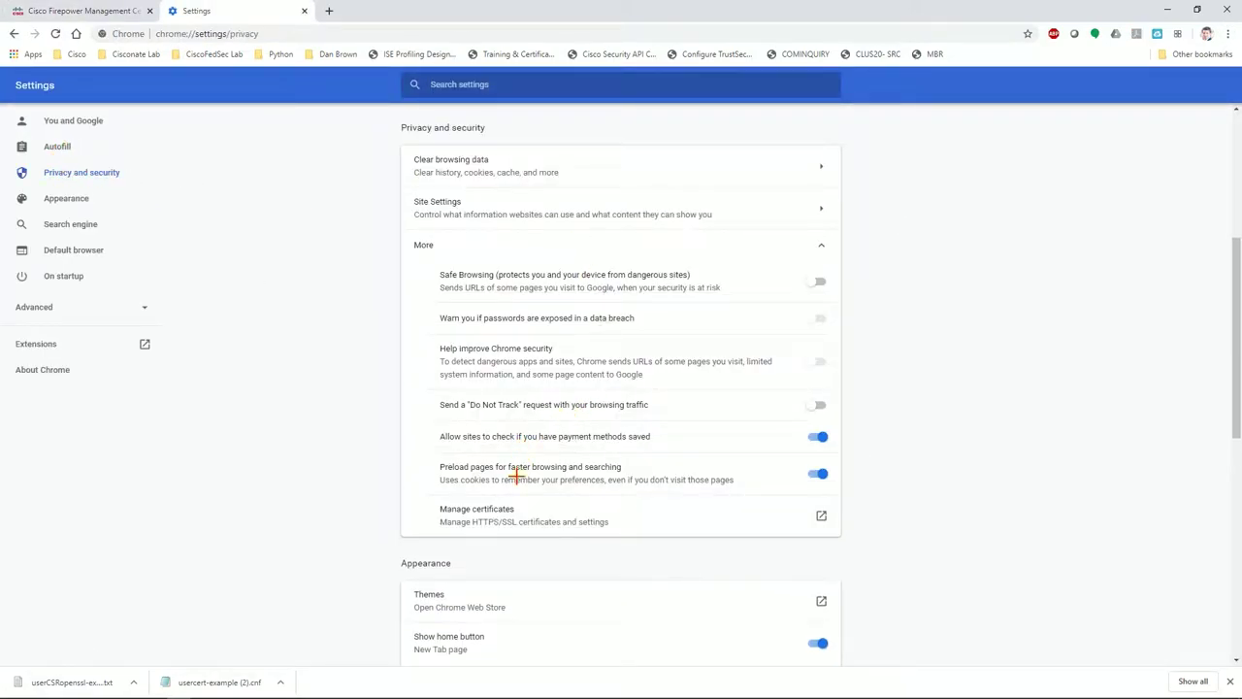
click(485, 514)
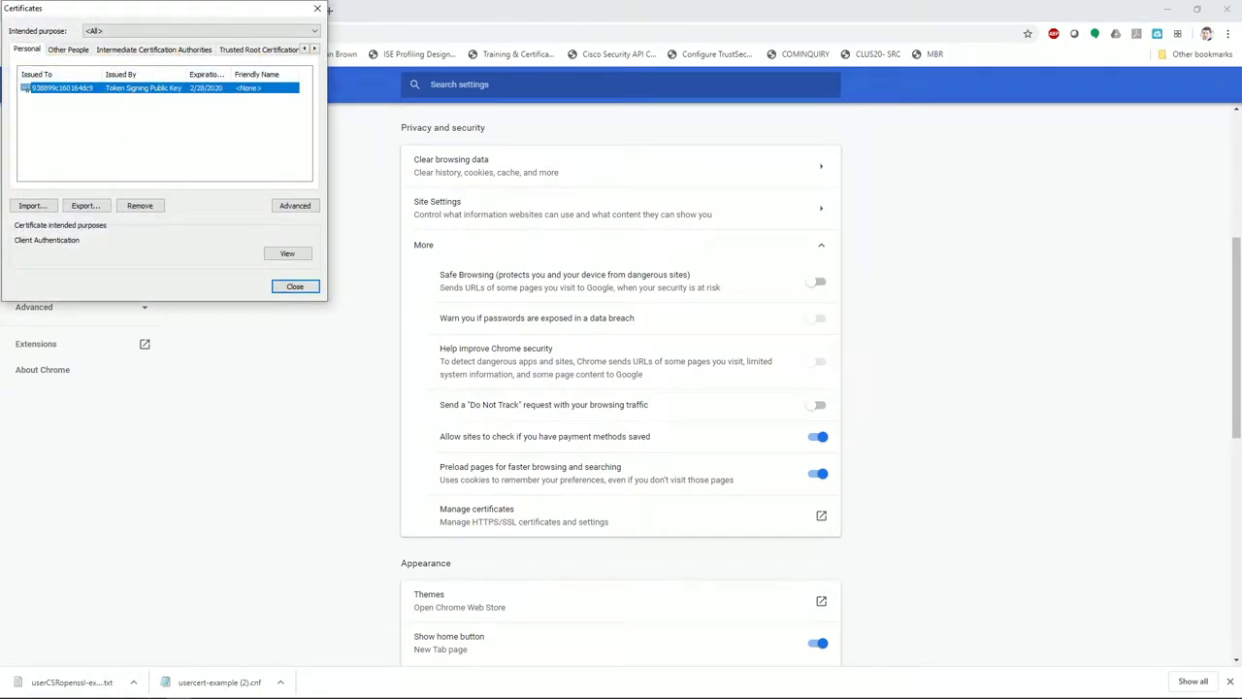
Place certmgr beside the Certificates dialog and point out the 938899c160164dc9 certificate
click(250, 689)
drag(250, 18, 620, 25)
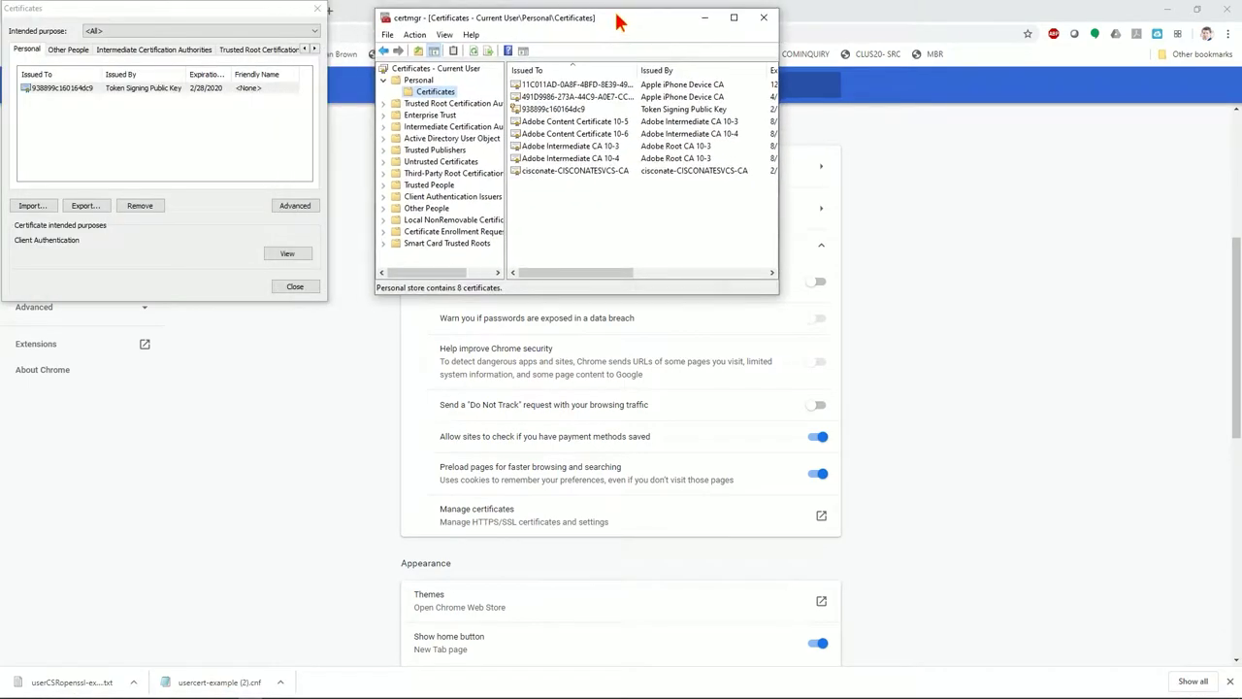
click(550, 110)
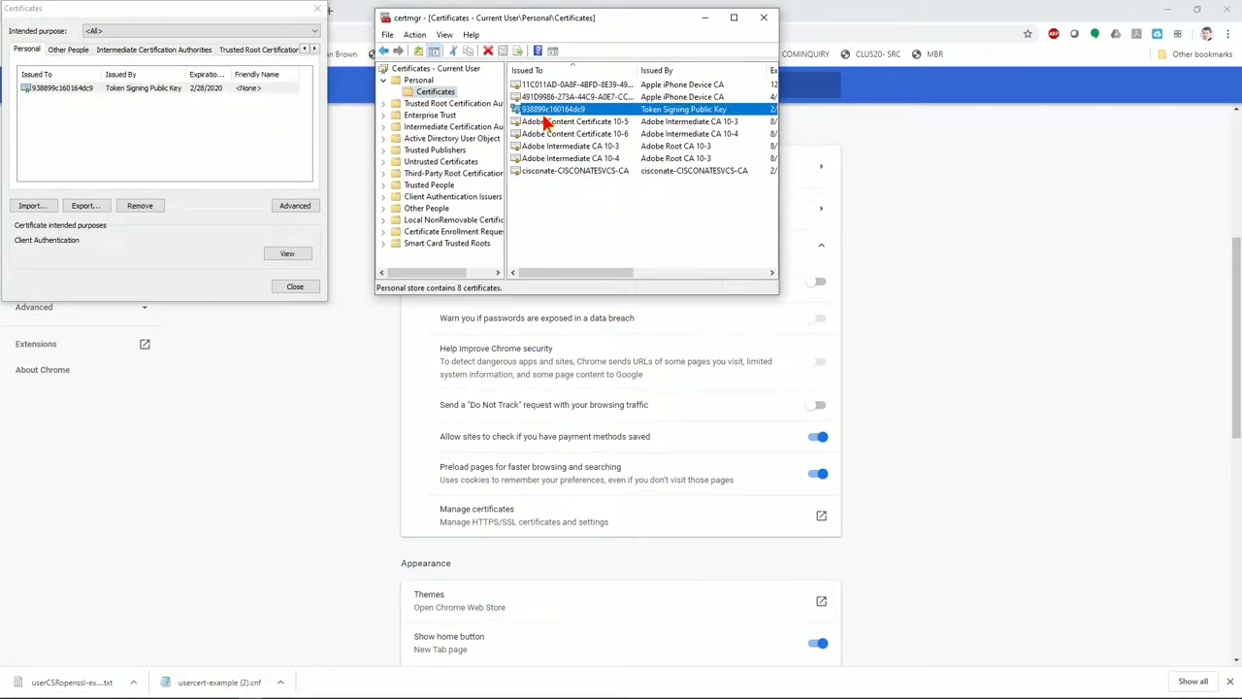
click(536, 123)
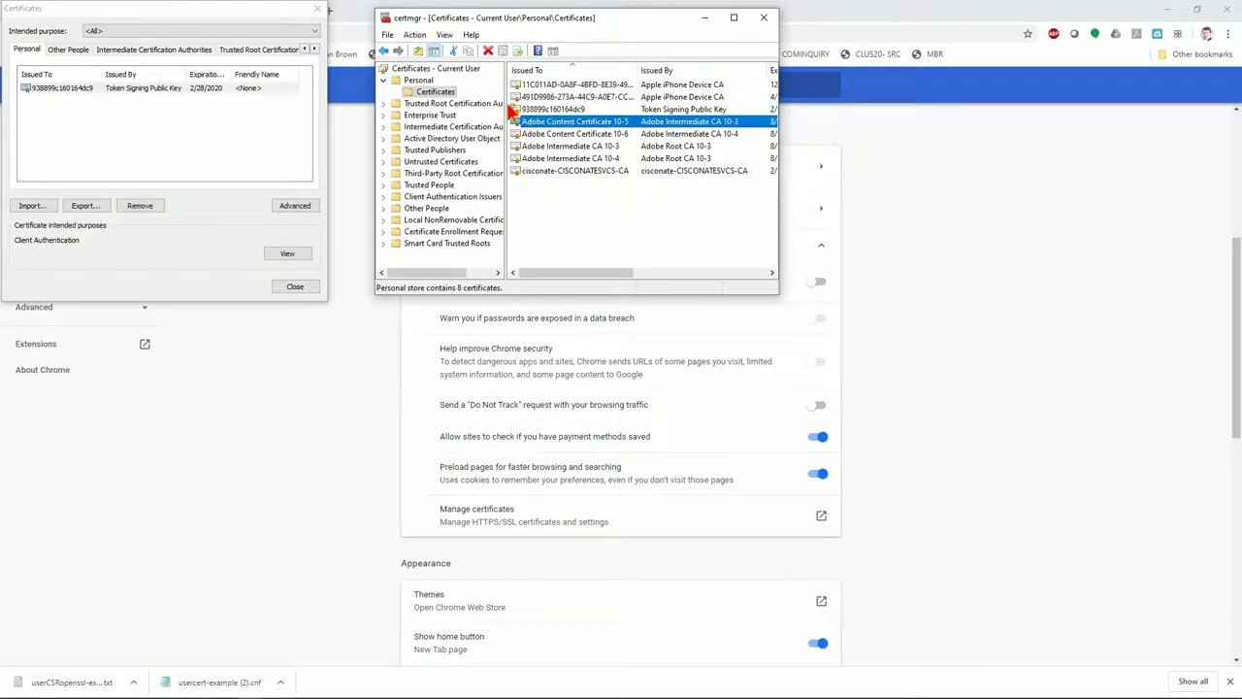
click(527, 110)
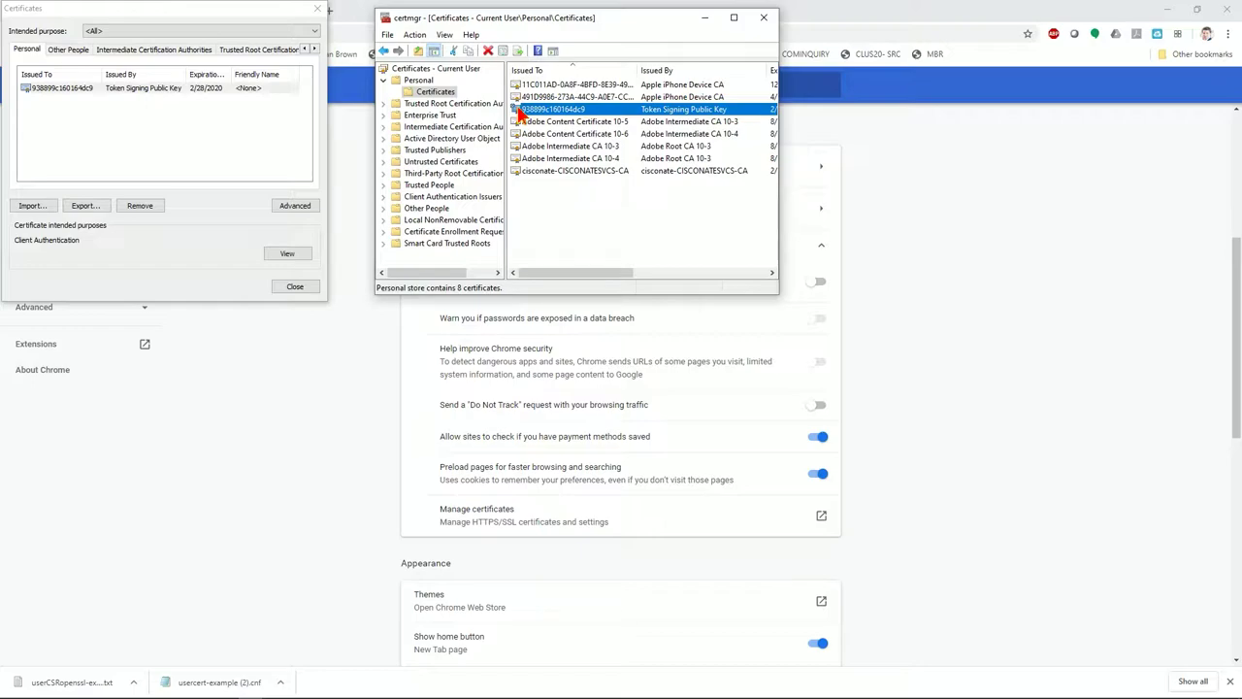
click(525, 121)
click(532, 113)
Close certmgr, the Certificates dialog and the Chrome Settings tab
click(316, 9)
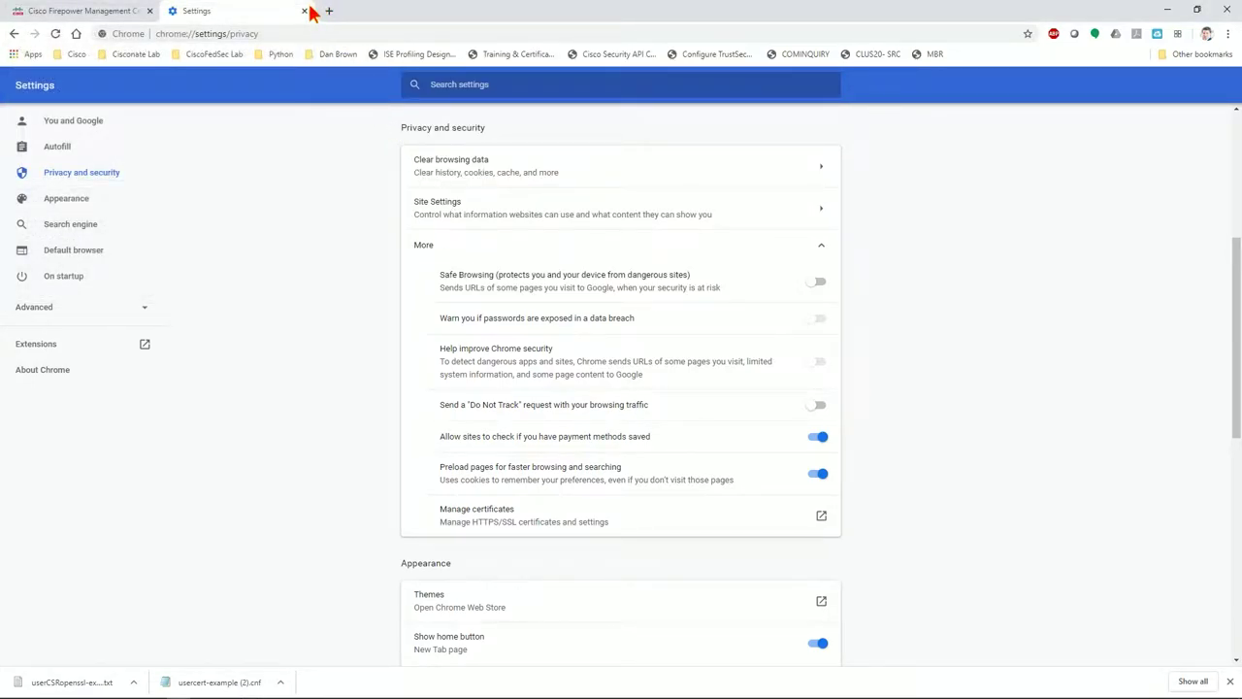
click(305, 10)
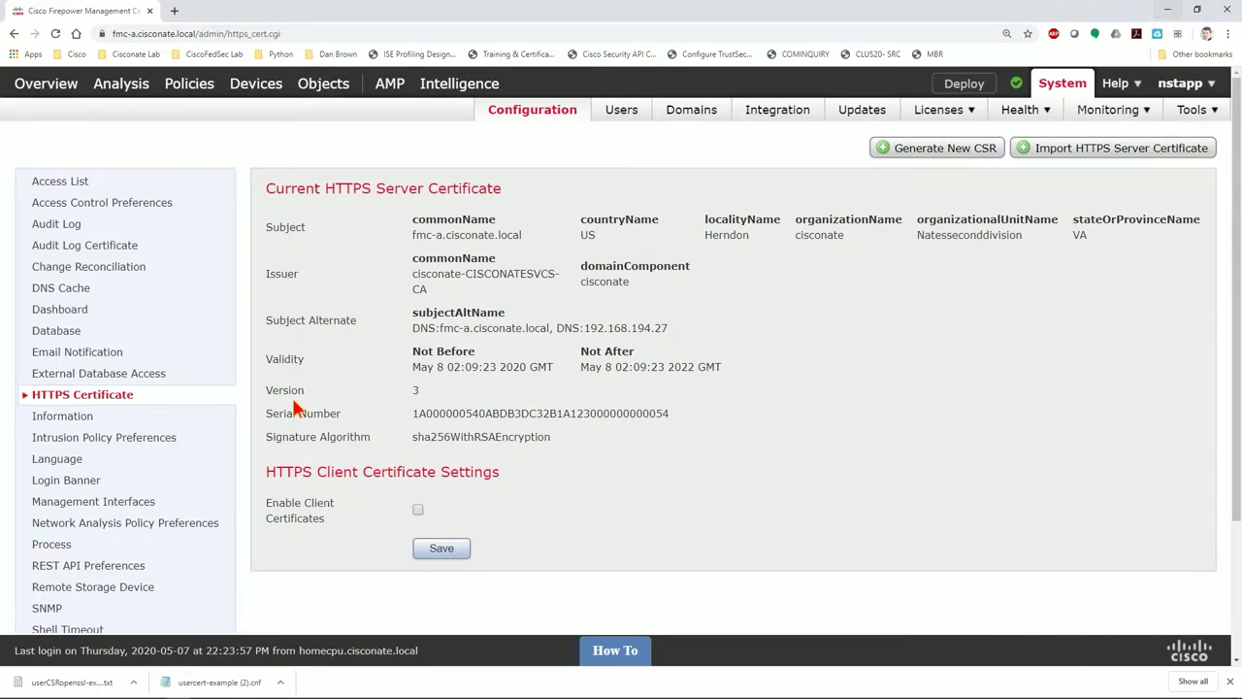
mouse_move(59, 694)
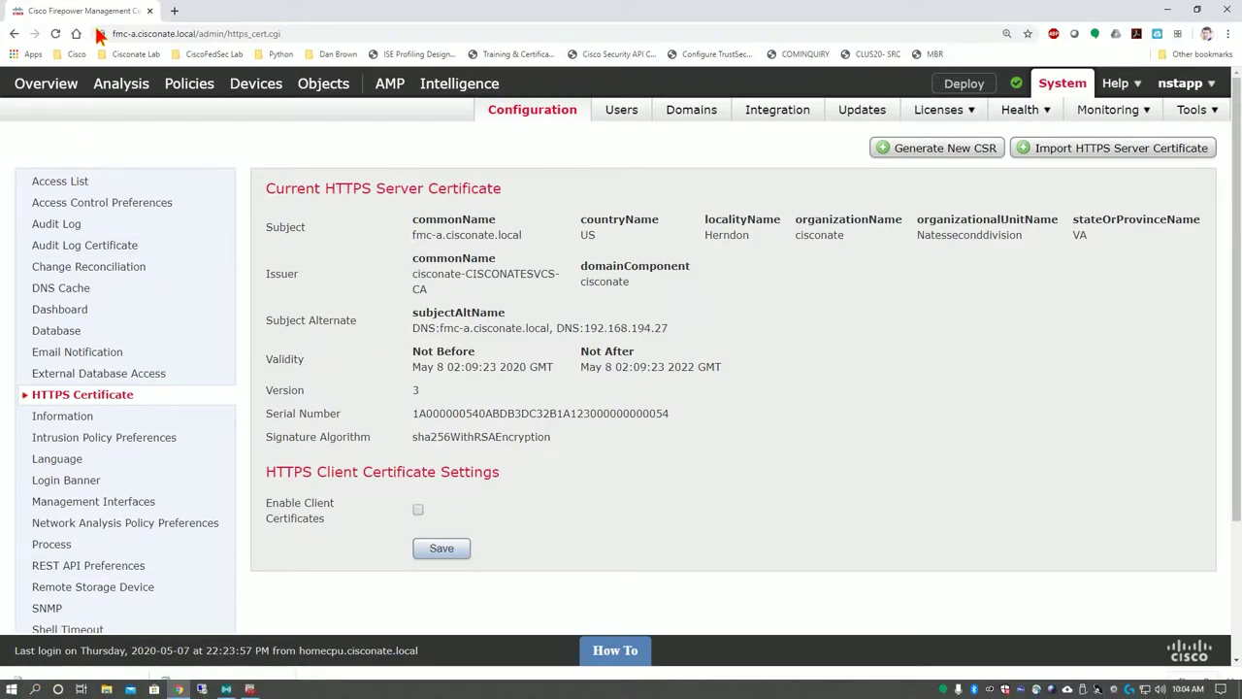
click(173, 11)
Search the web for 'win64 openssl' and open the slproweb OpenSSL download table
text(win64)
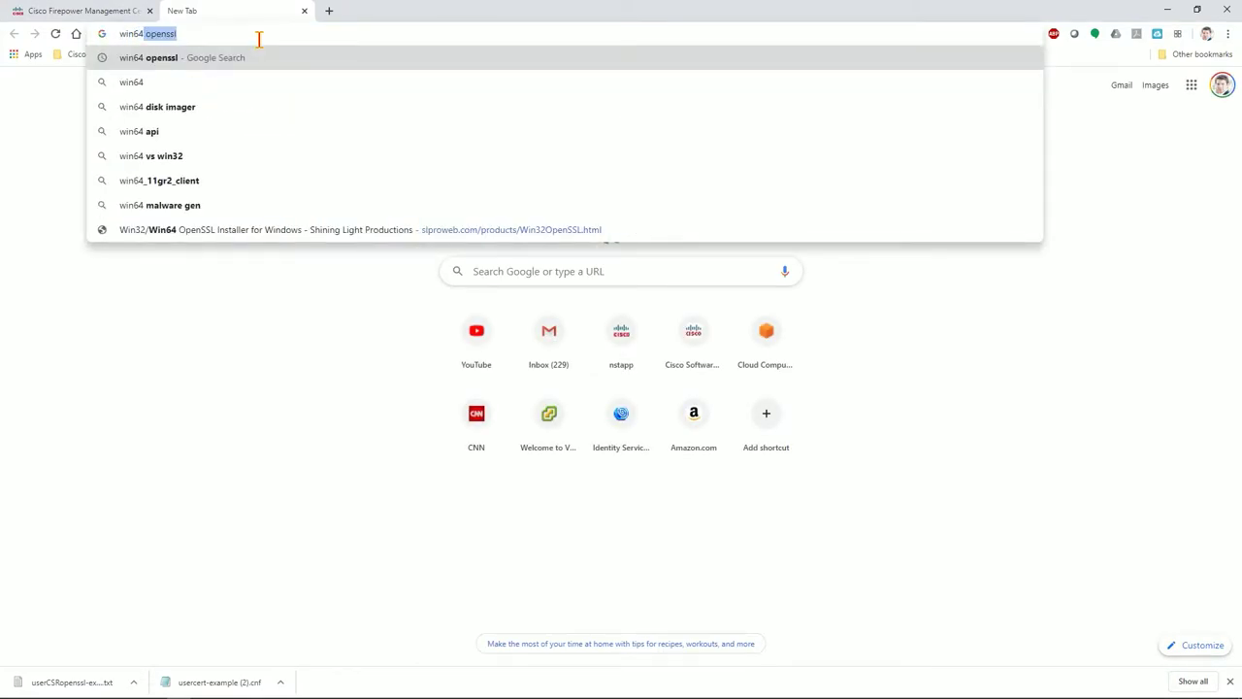
key(Return)
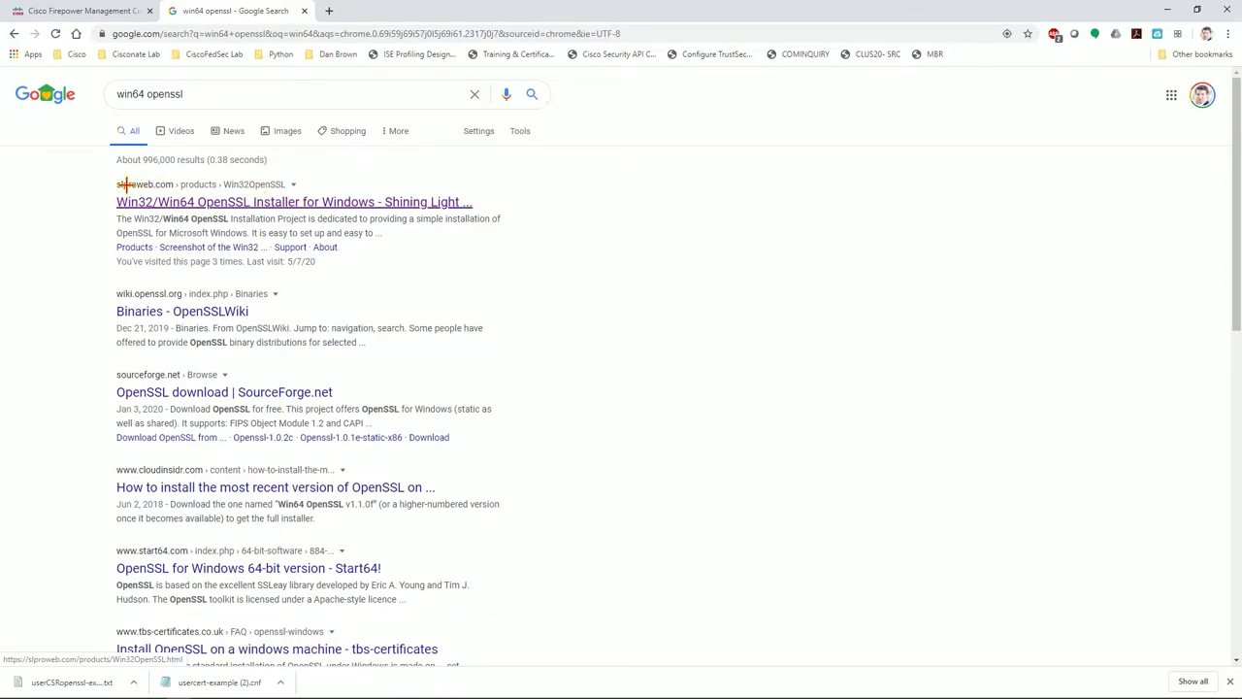
click(220, 202)
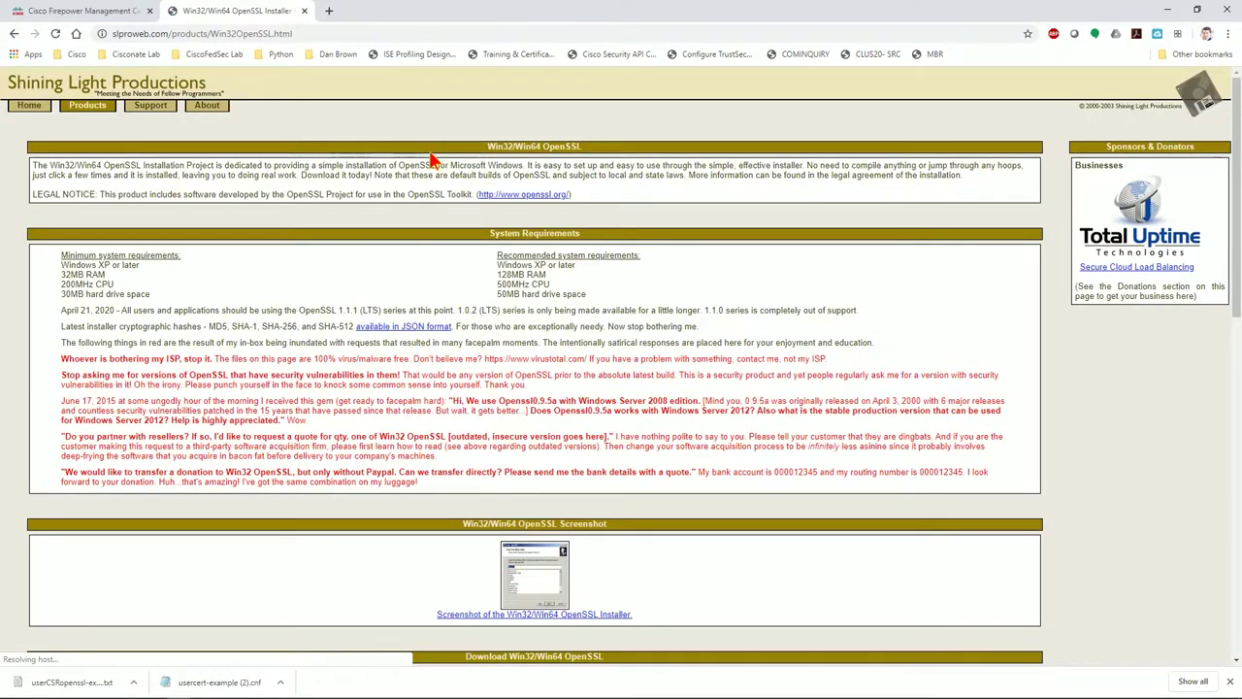
scroll(471, 313, down, 3)
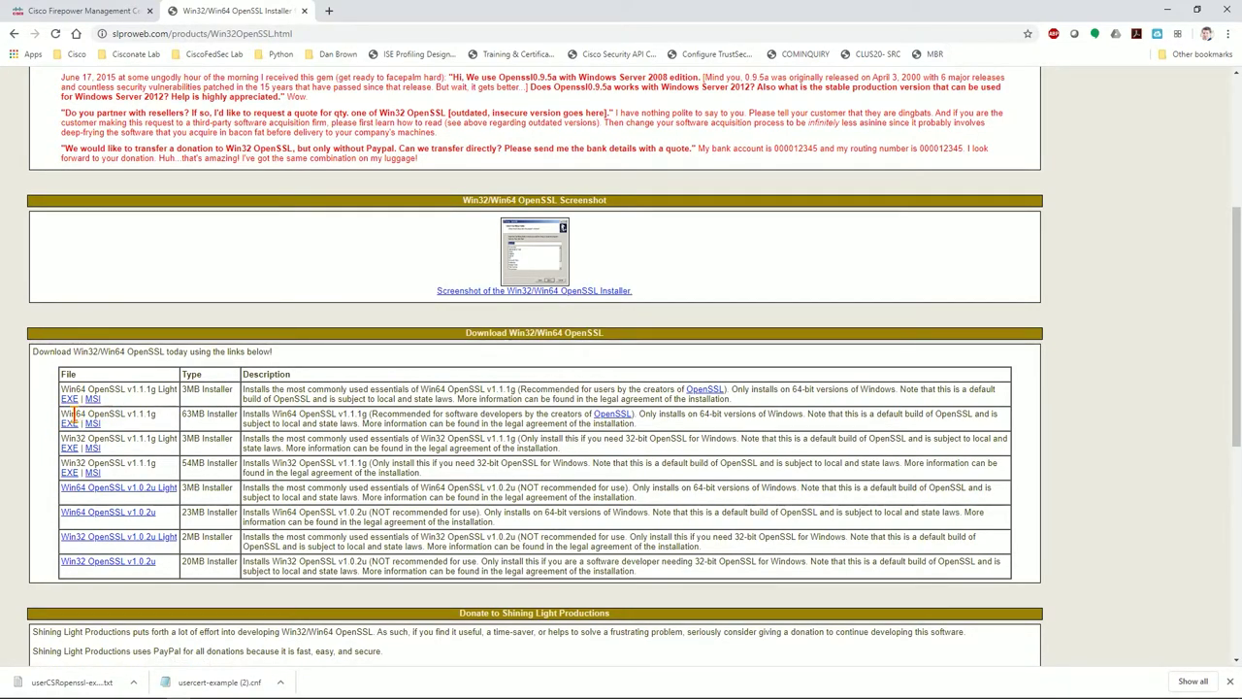
Download the EXE installer for the full 63MB Win64 OpenSSL v1.1.1g
drag(75, 413, 100, 413)
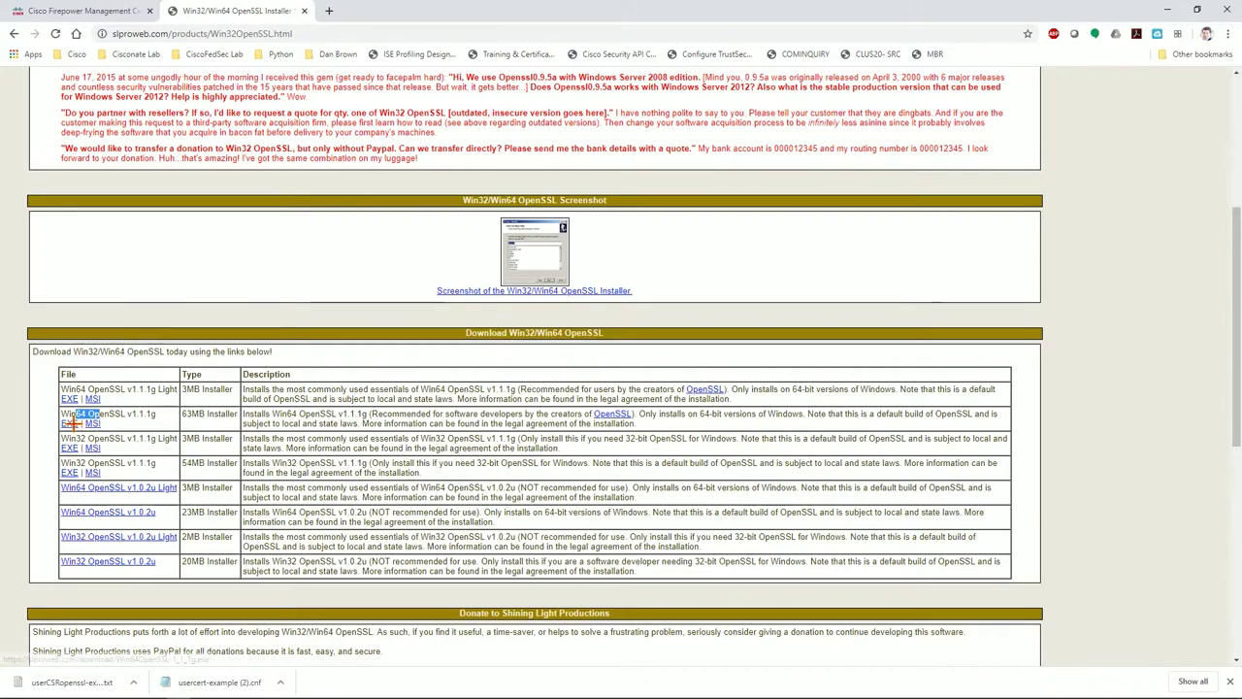
drag(183, 413, 223, 427)
click(179, 417)
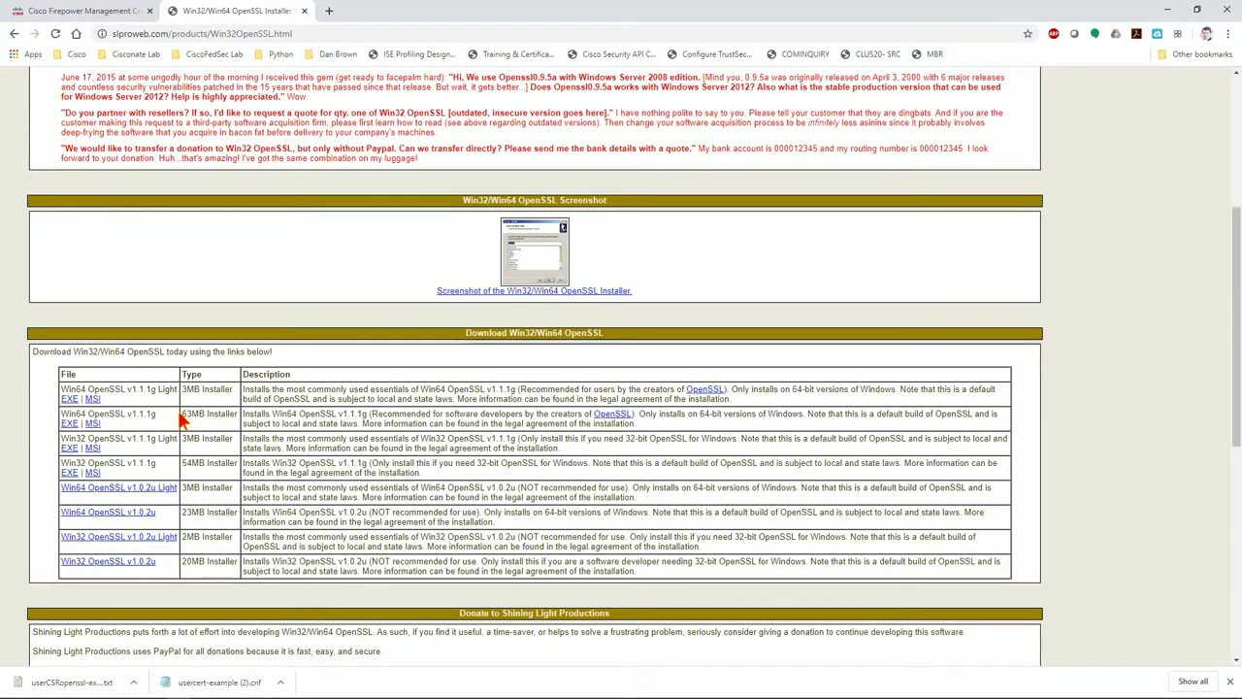
click(69, 422)
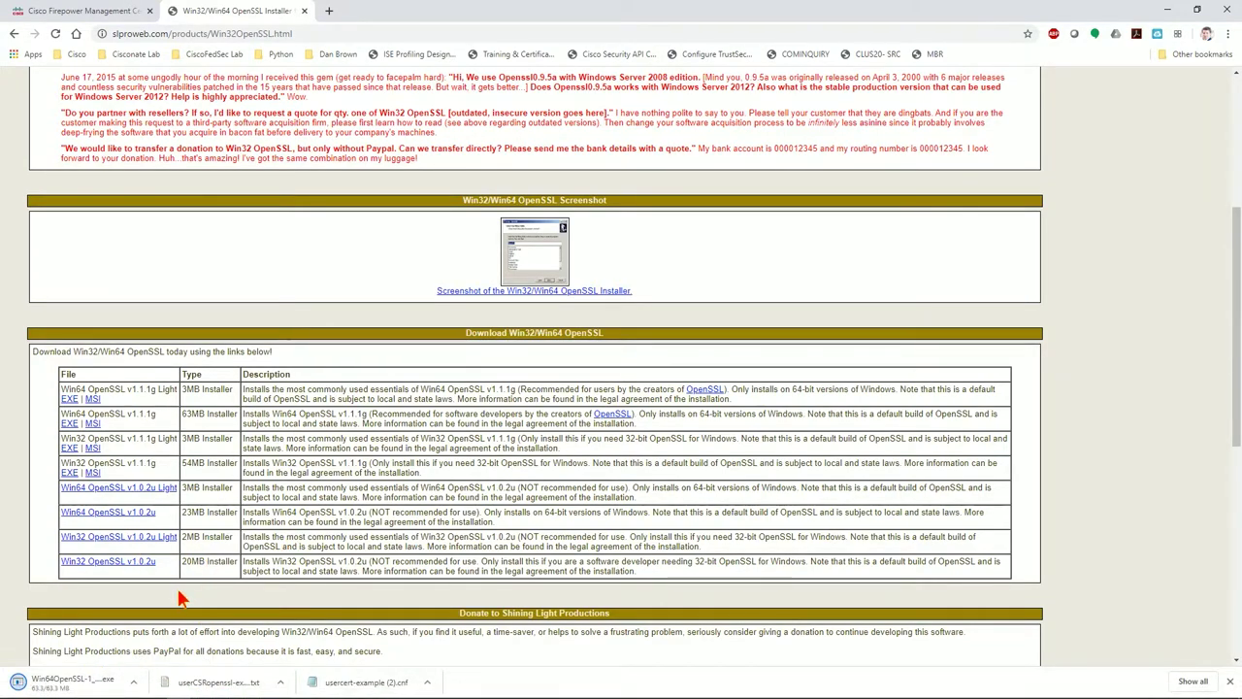
Run the OpenSSL installer, accept the license, and install with default folder and DLL settings
click(115, 691)
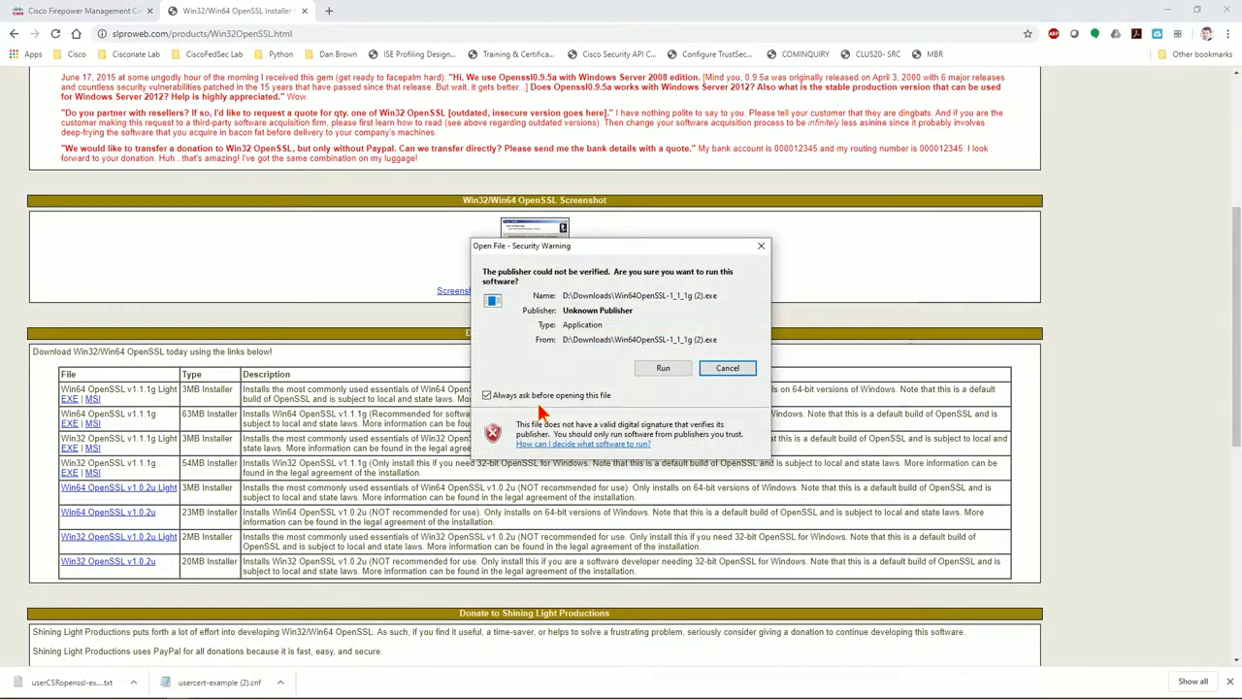
click(660, 368)
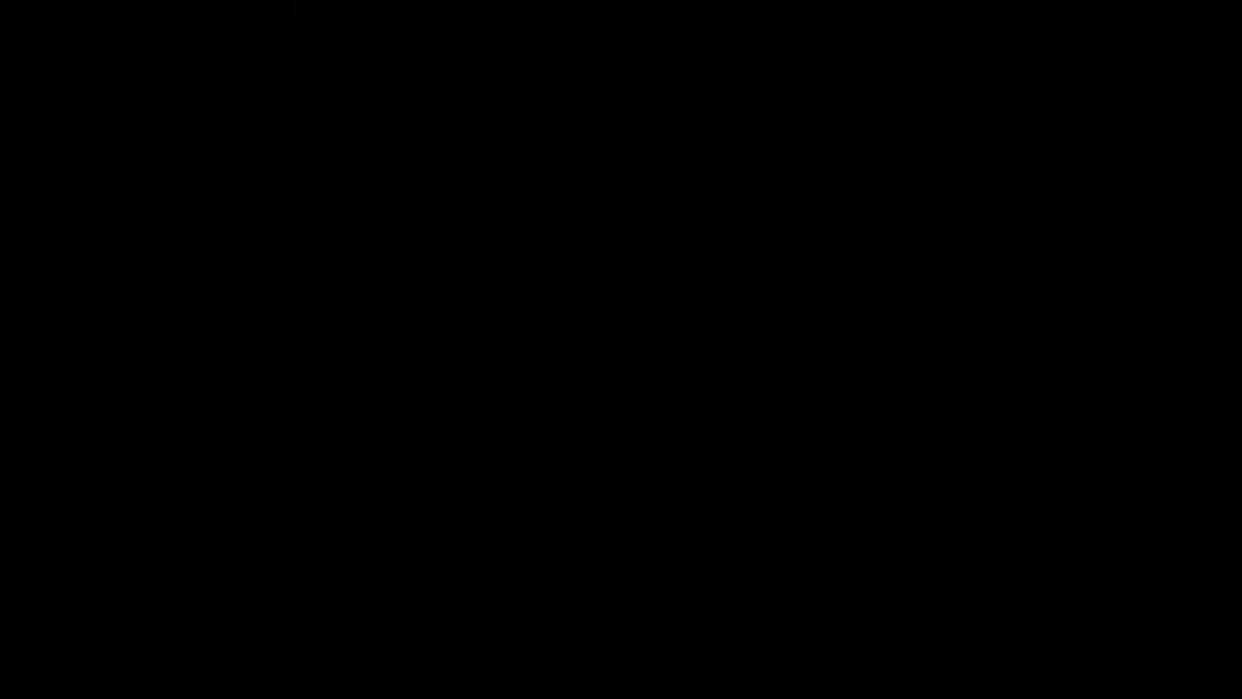
click(565, 420)
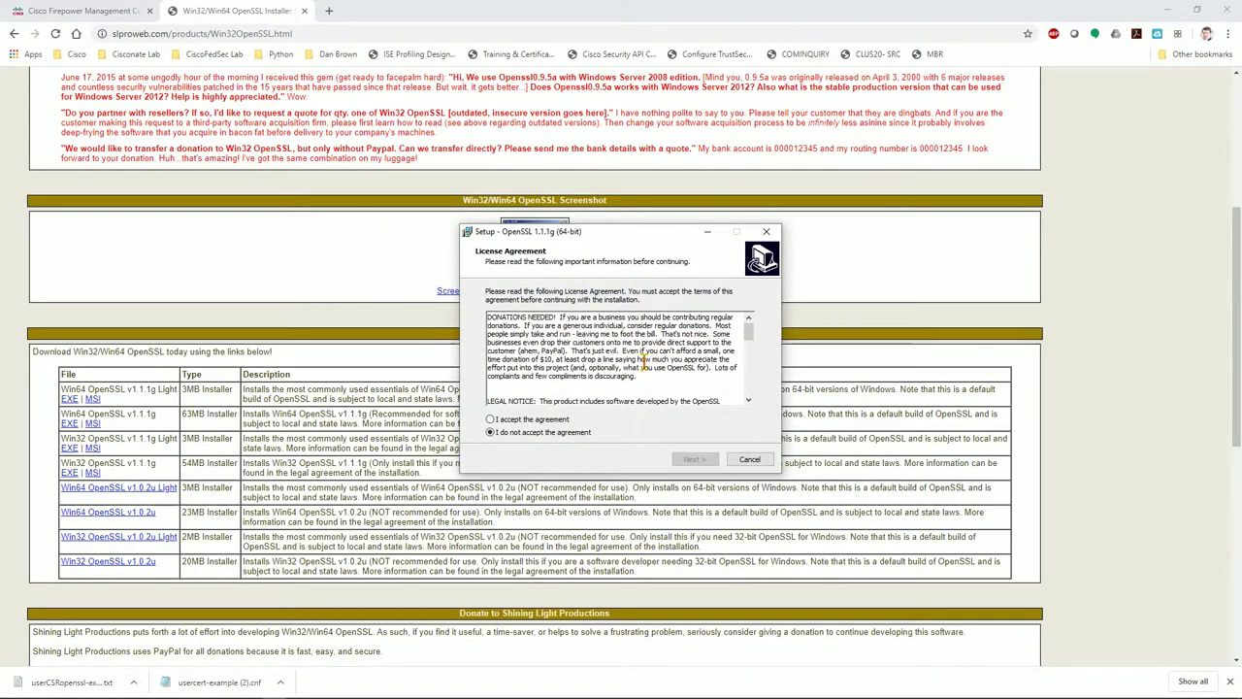
click(558, 422)
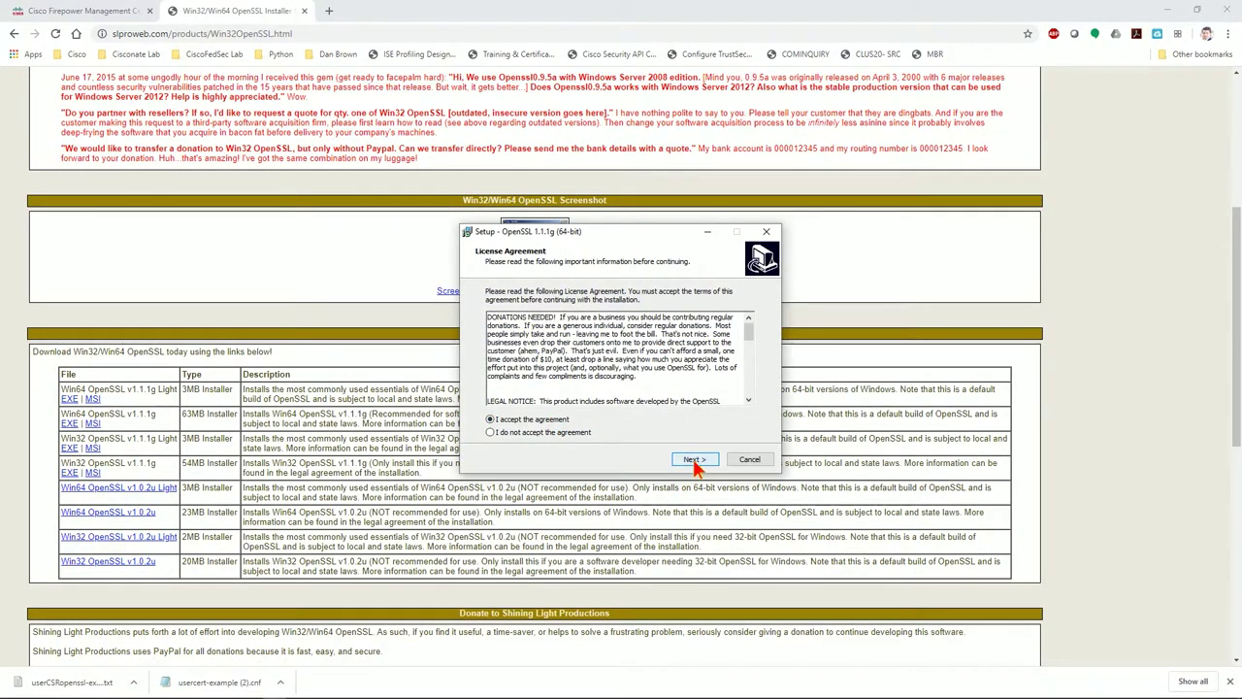
click(695, 460)
click(695, 460)
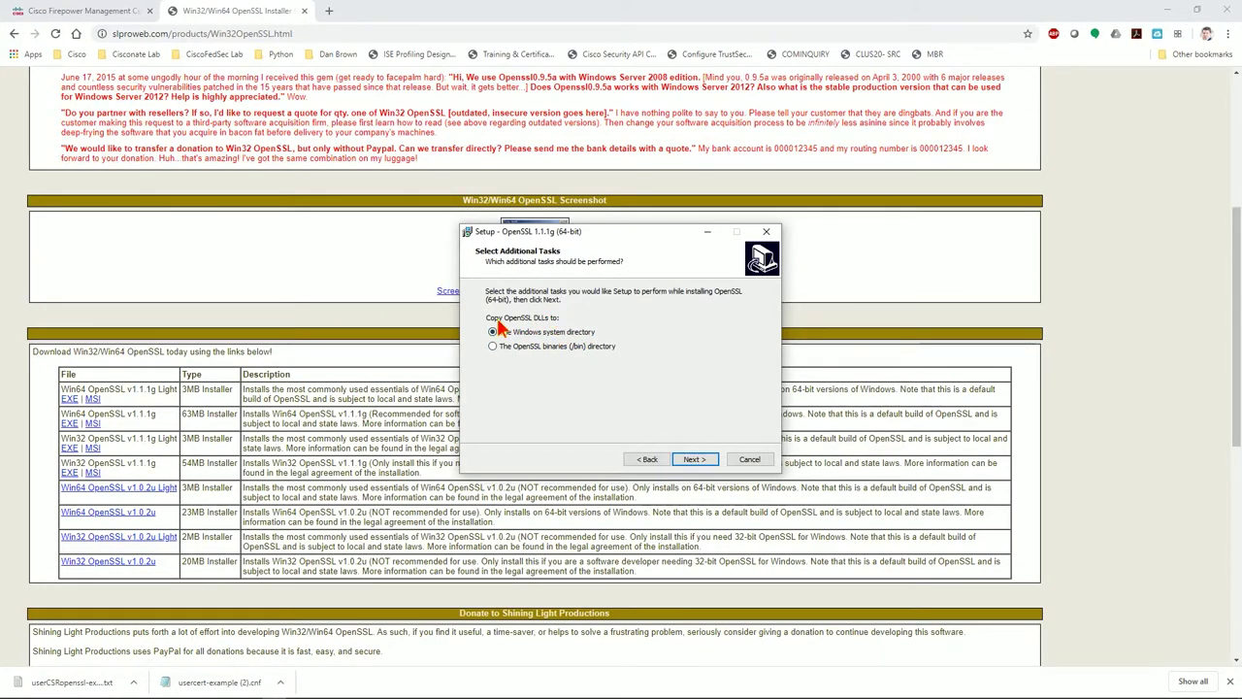
click(694, 460)
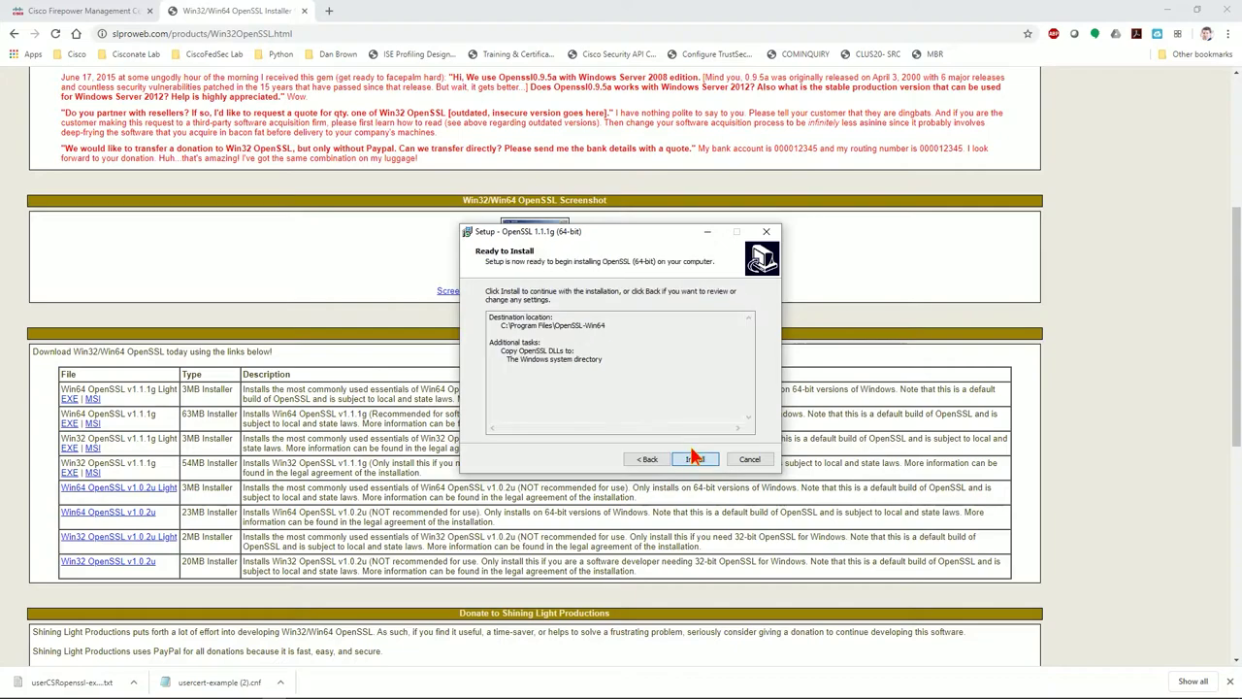
click(695, 460)
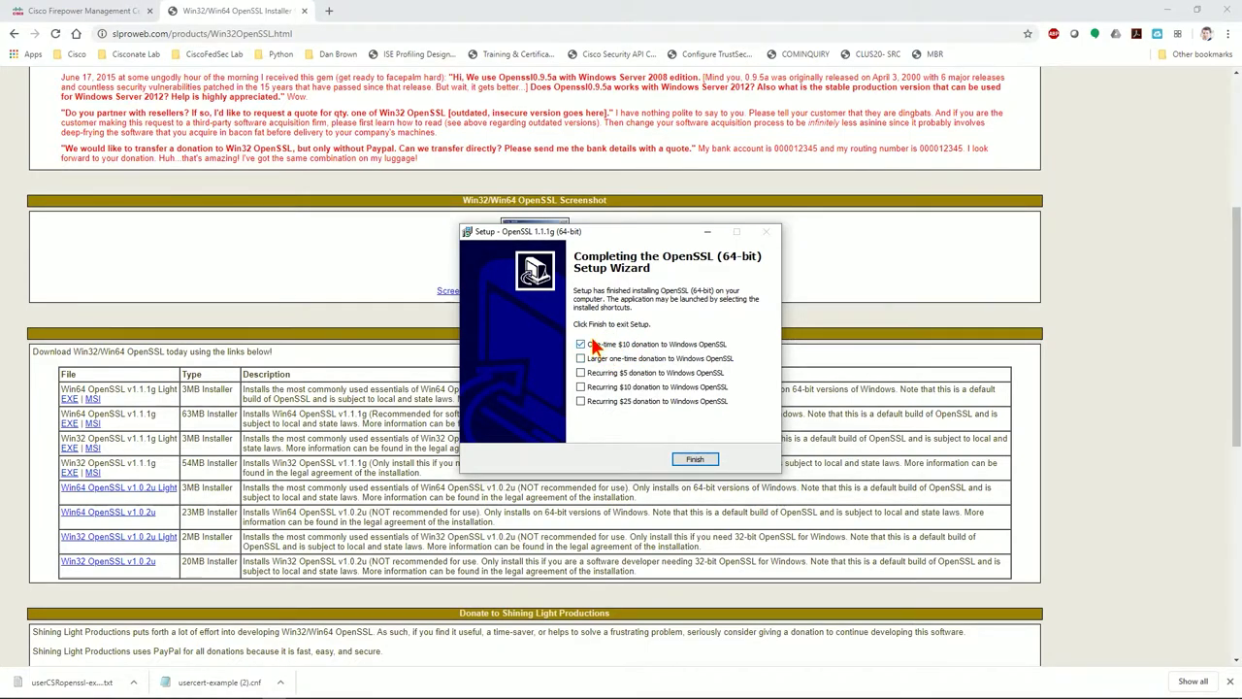
Decline the $10 donation, finish setup, and close the OpenSSL download tab
click(580, 344)
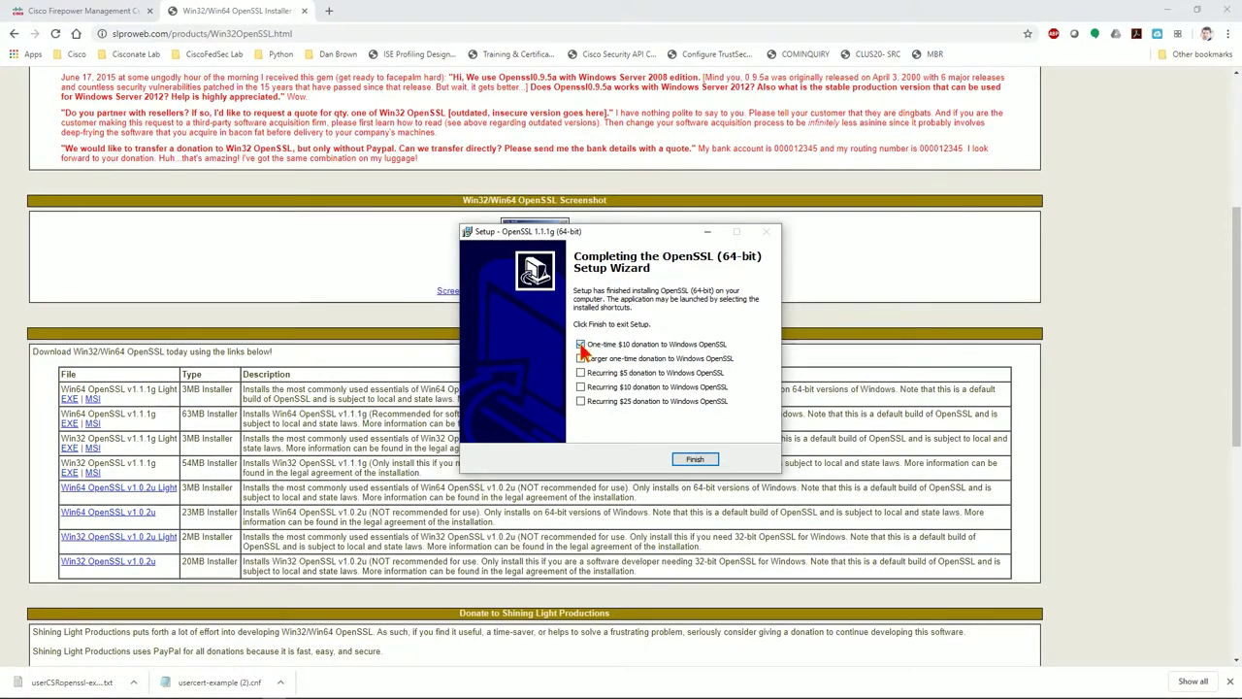
click(694, 461)
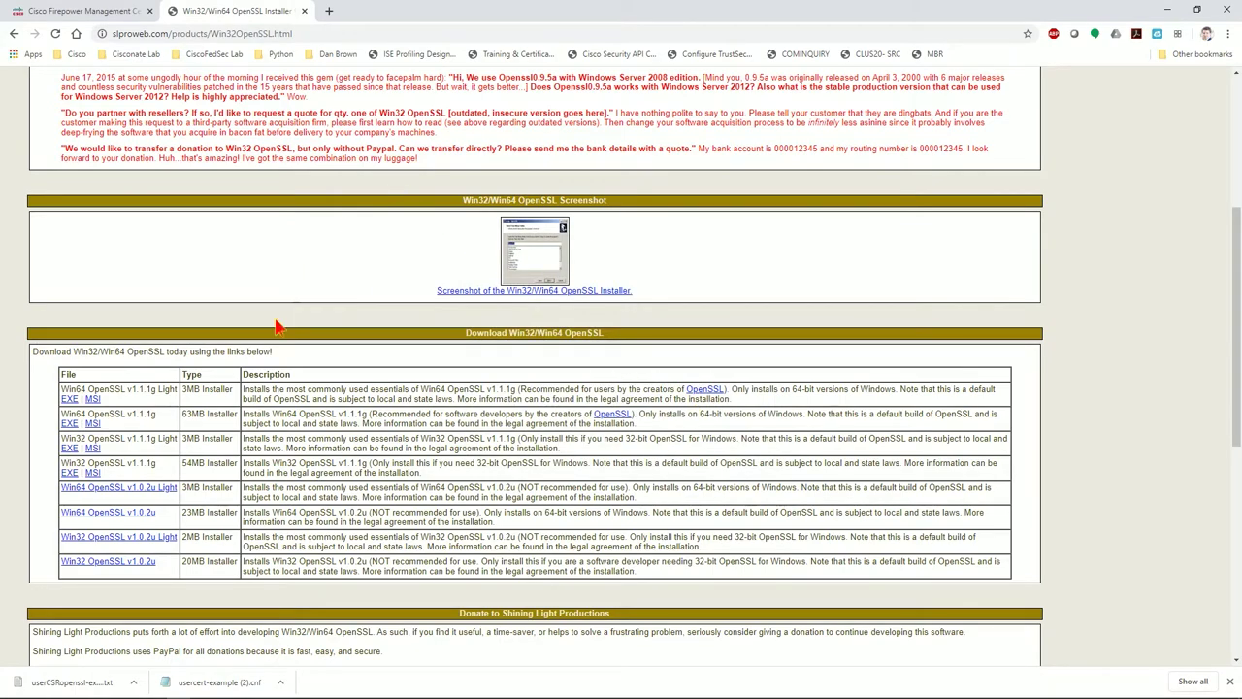
click(304, 10)
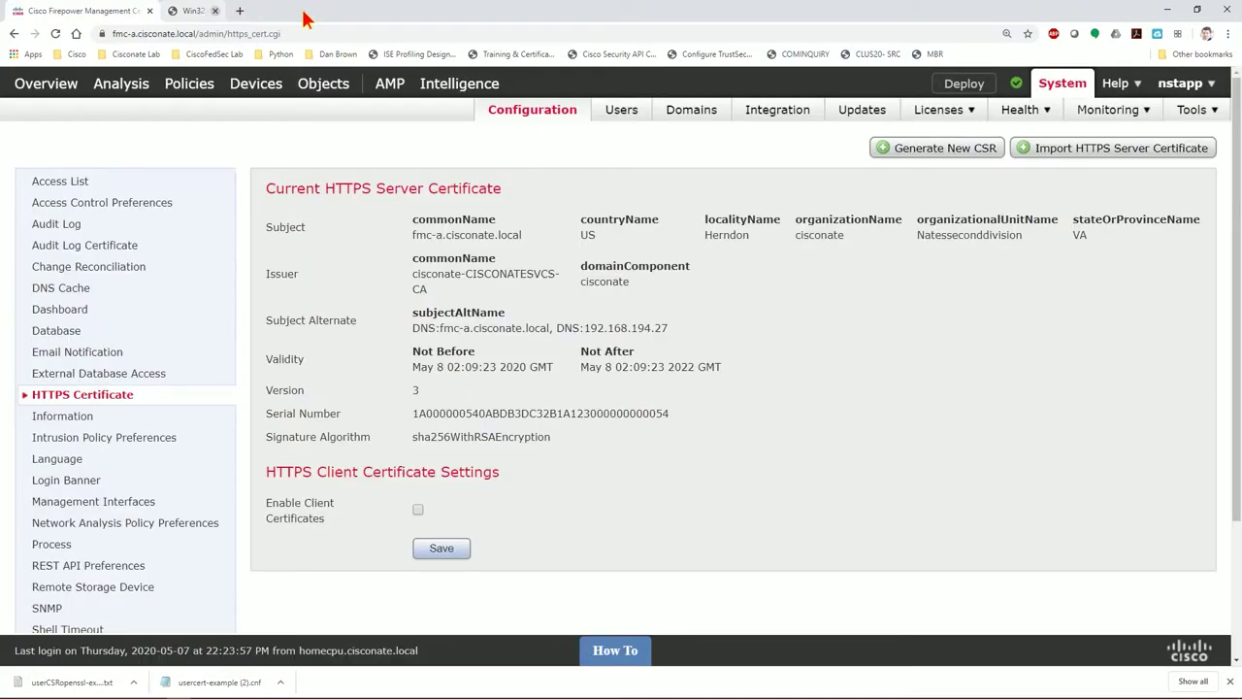
Launch the Win64 OpenSSL Command Prompt from a 'win64' search and move it up-right
click(35, 687)
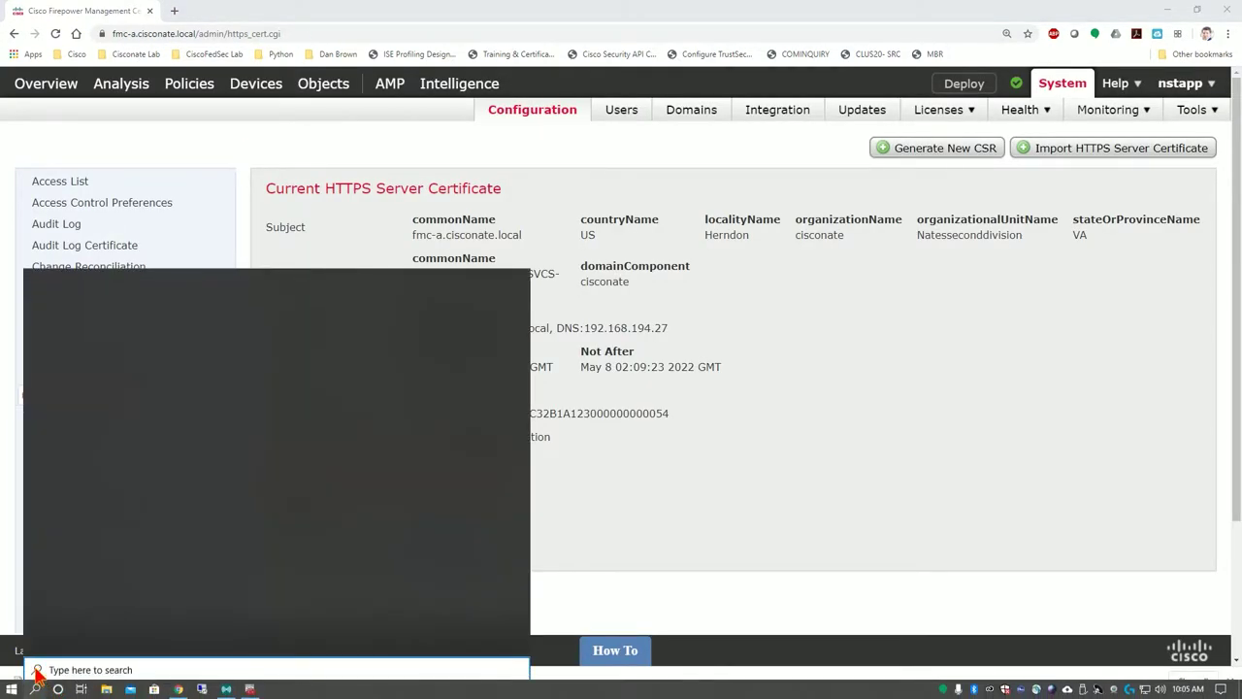
text(win)
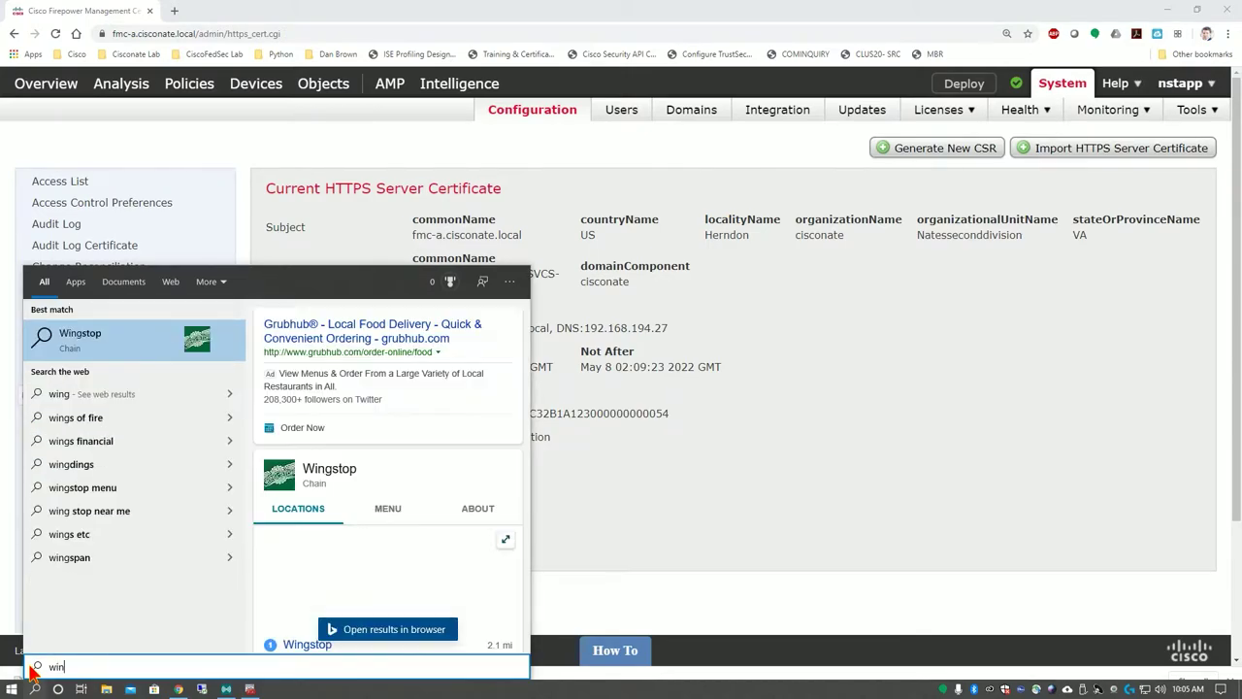
text(64)
click(126, 335)
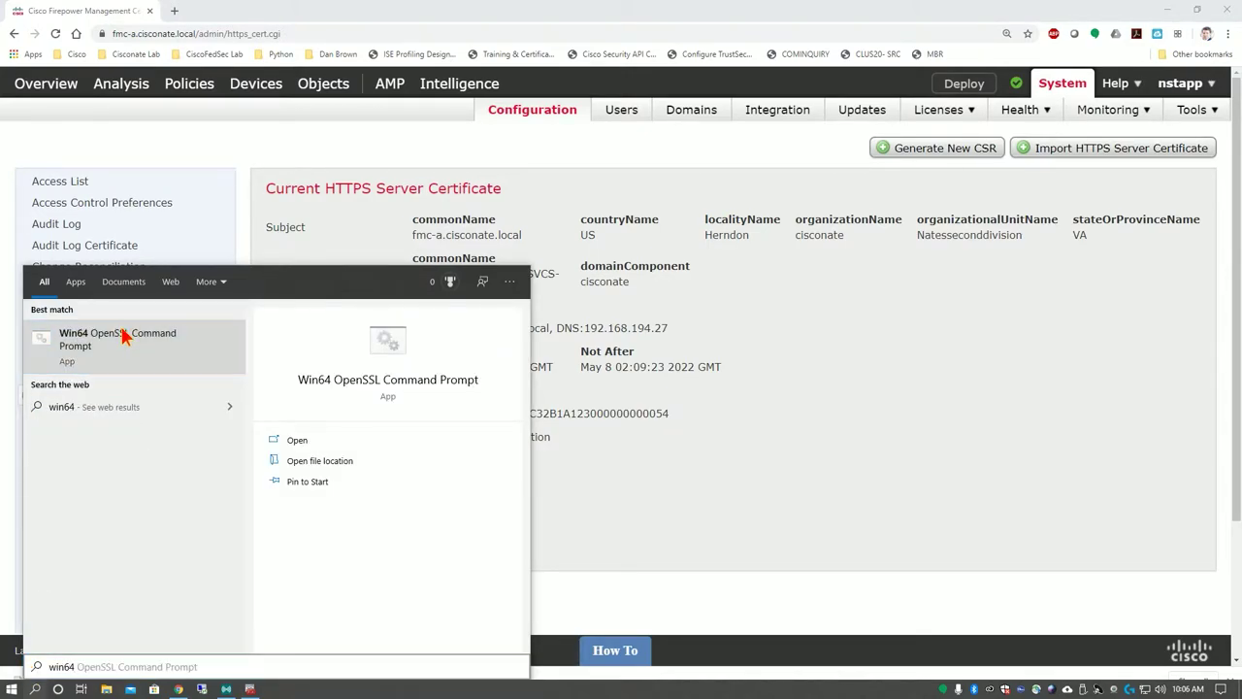
drag(460, 45, 660, 11)
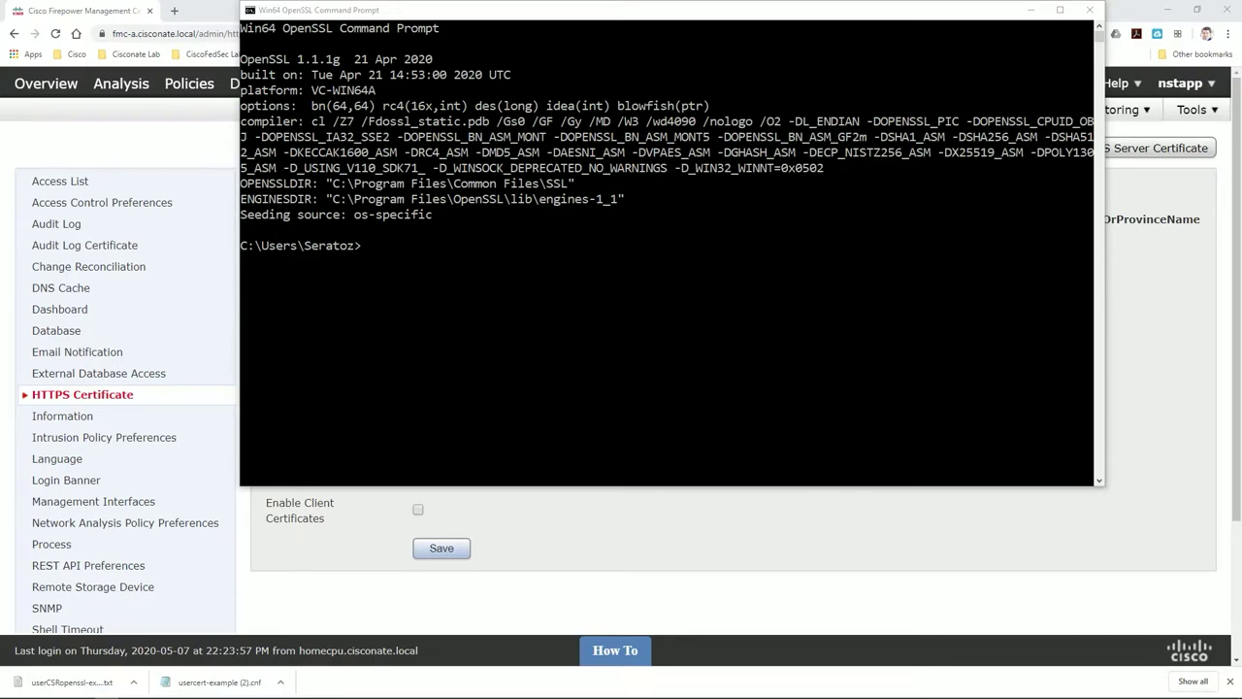
Browse File Explorer to the user's home folder, then open usercert-example (2).cnf in Notepad
key(super+e)
scroll(271, 544, down, 1)
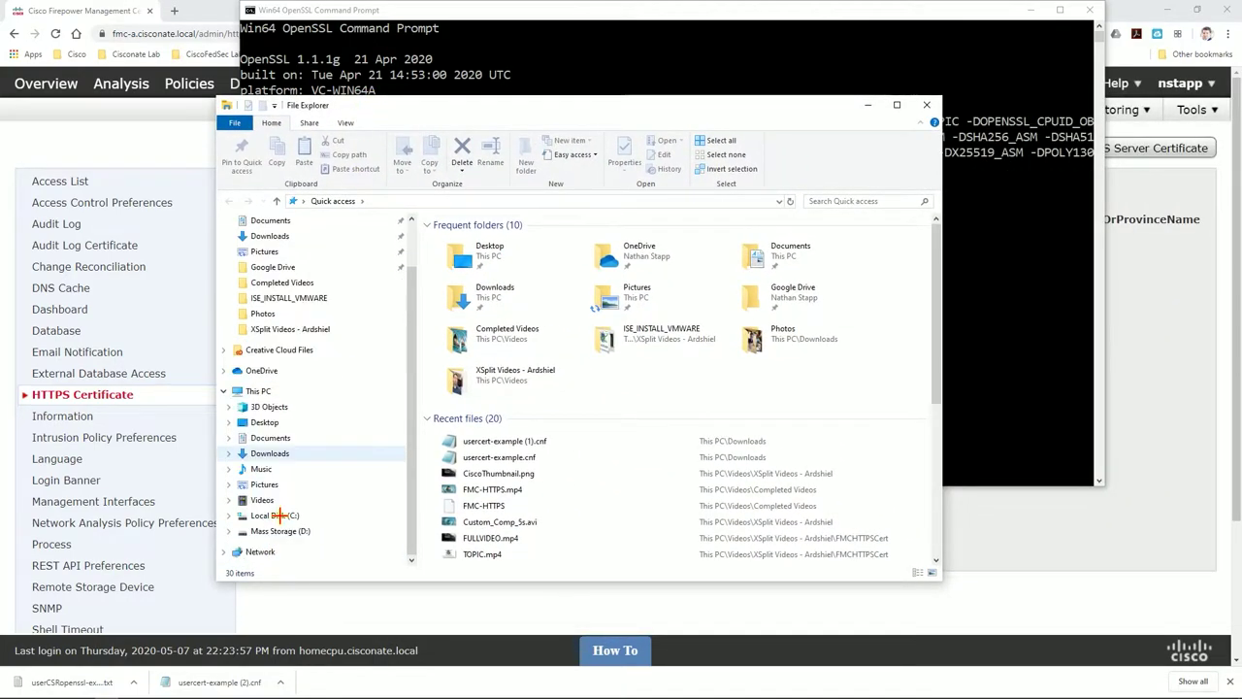
click(282, 516)
scroll(476, 364, down, 1)
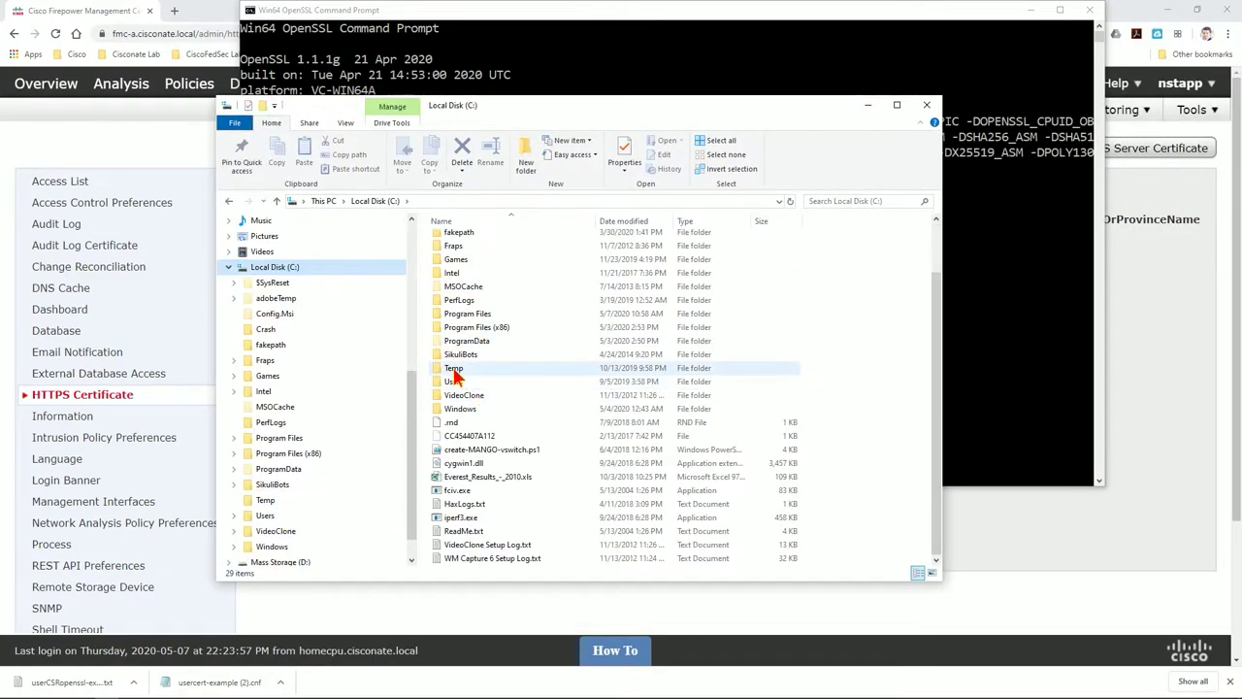
double_click(452, 384)
double_click(454, 294)
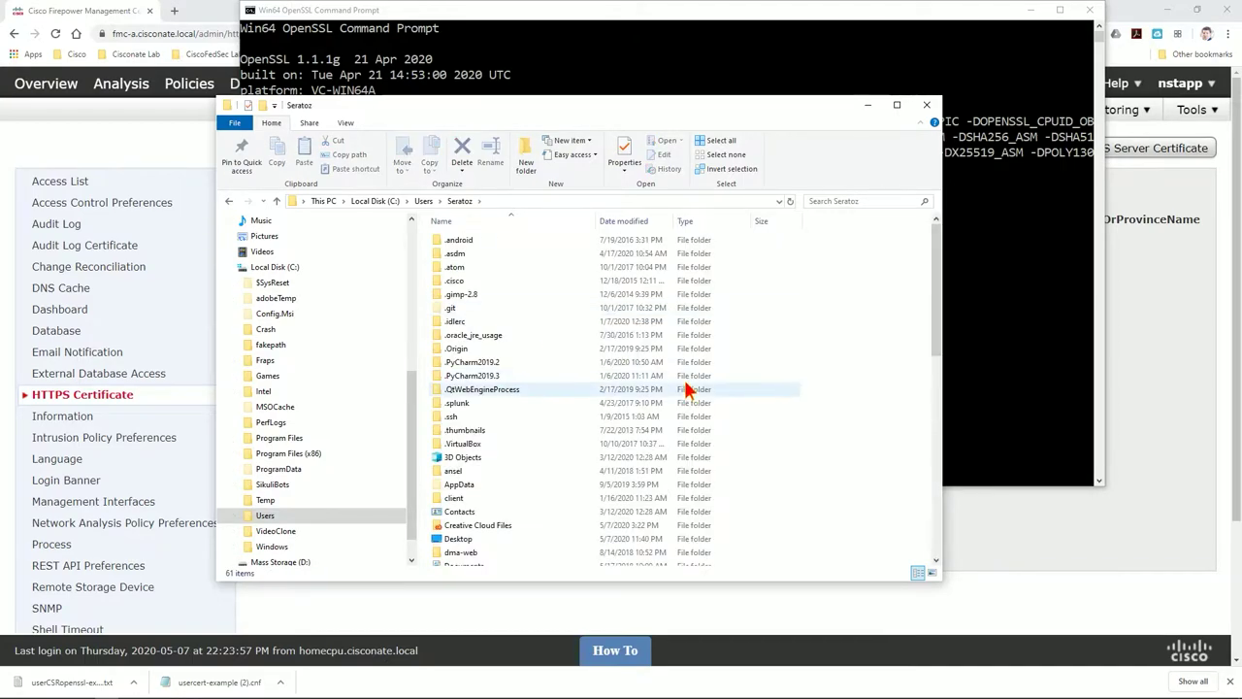
scroll(660, 389, down, 10)
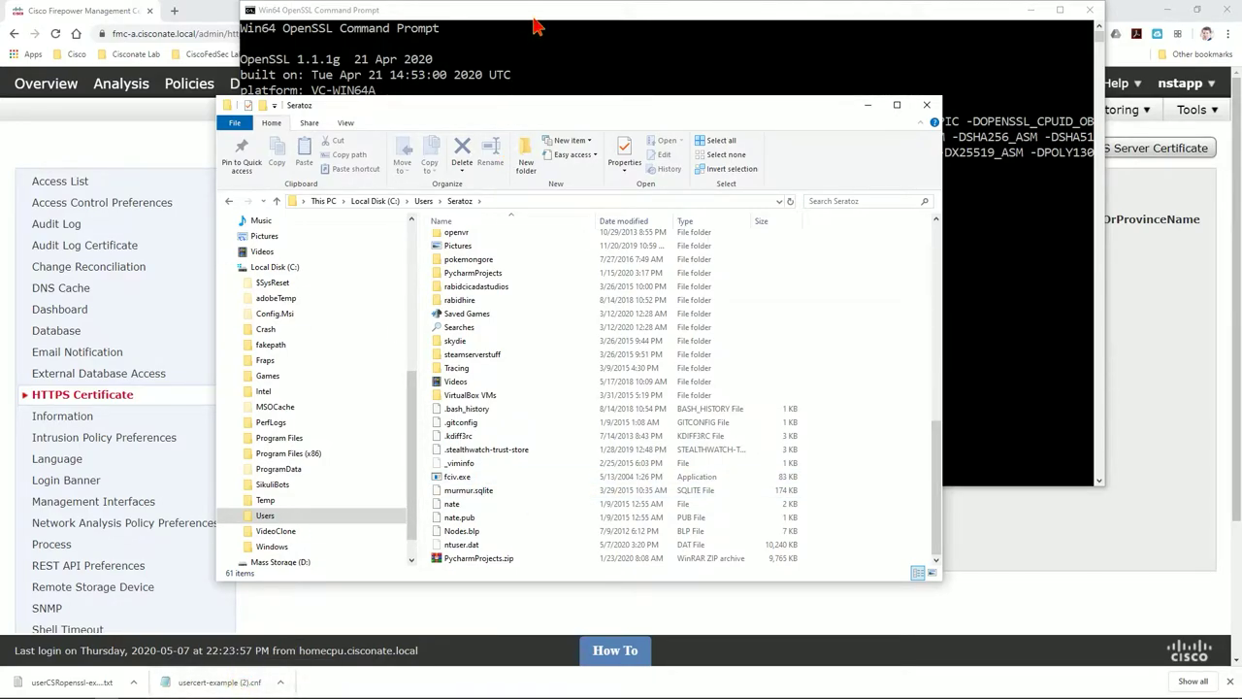
click(236, 682)
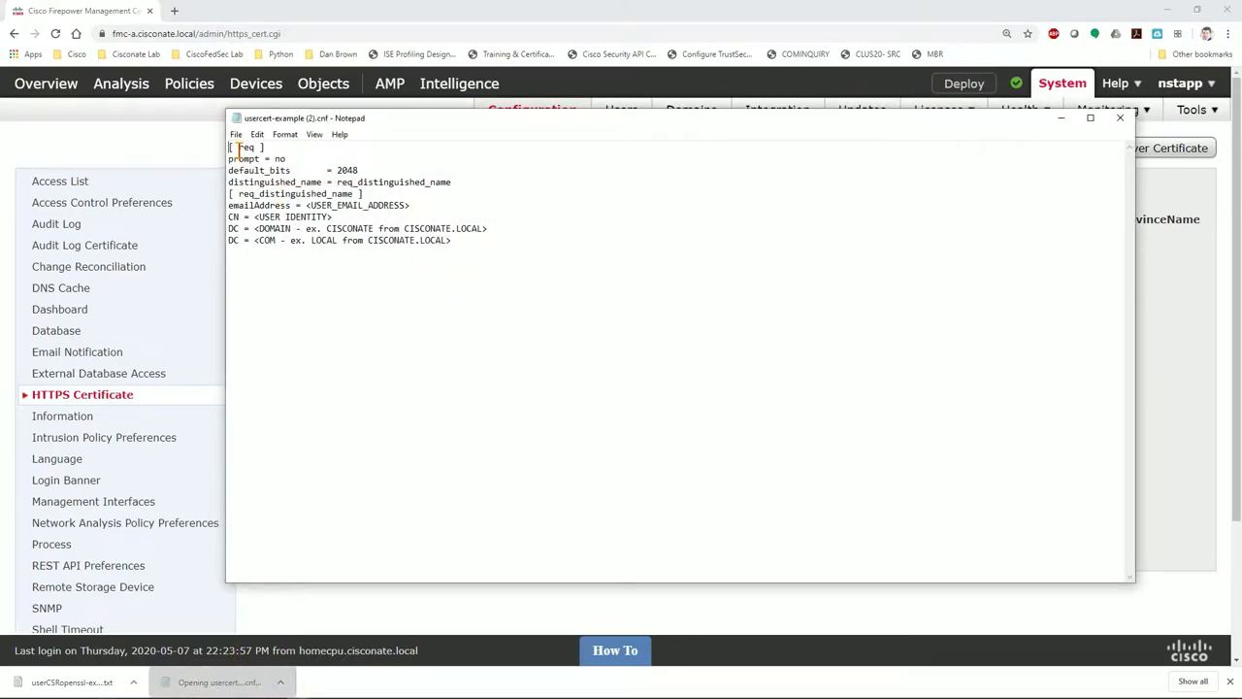
Replace the e-mail and common-name placeholders with the user's e-mail address and full name
drag(230, 147, 491, 231)
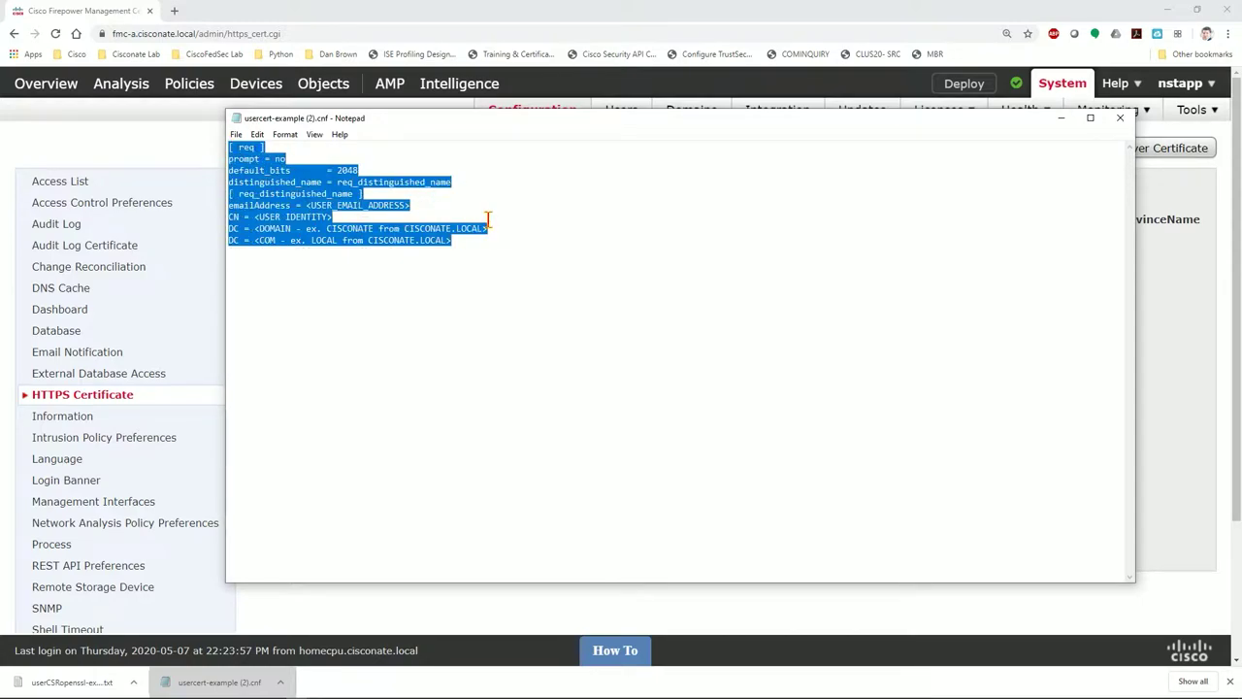
click(372, 206)
drag(339, 181, 459, 182)
click(462, 184)
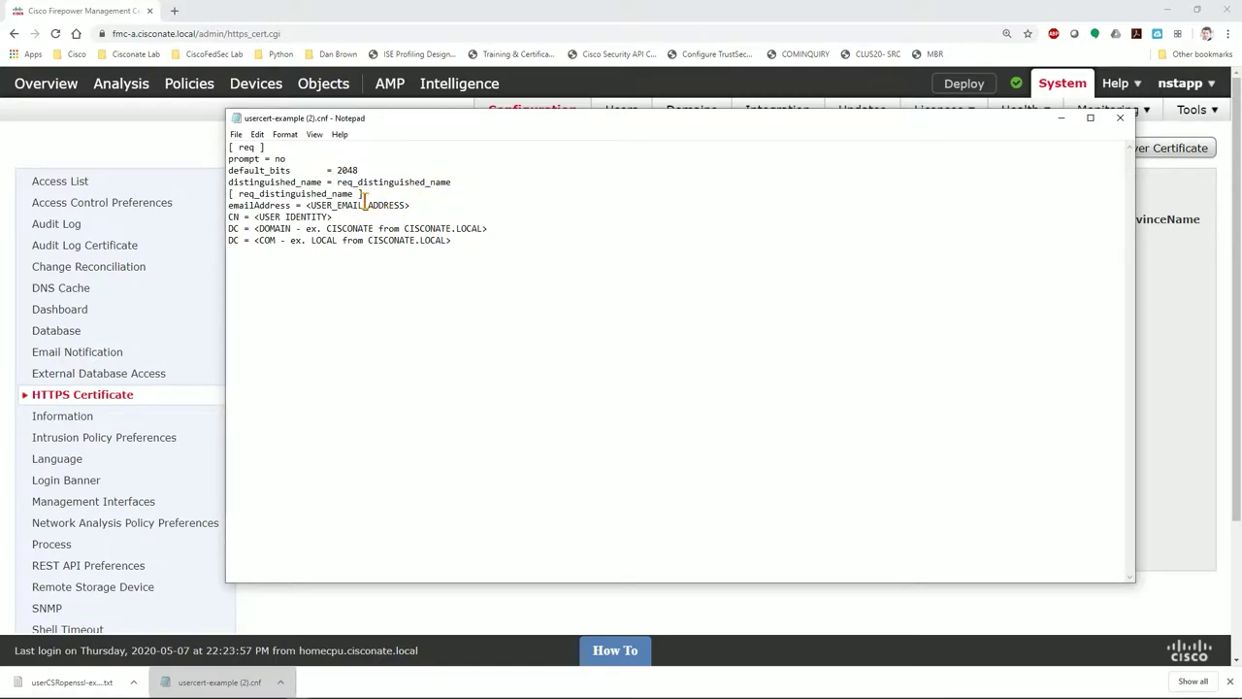
drag(304, 205, 414, 206)
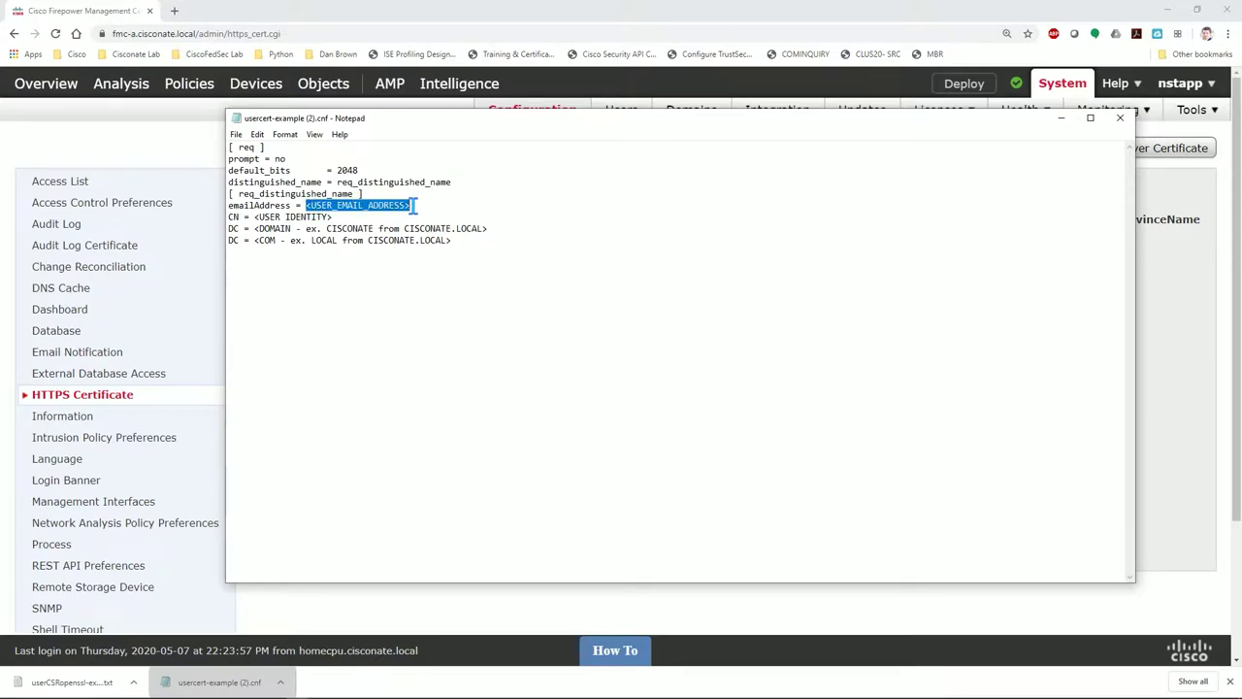
click(395, 255)
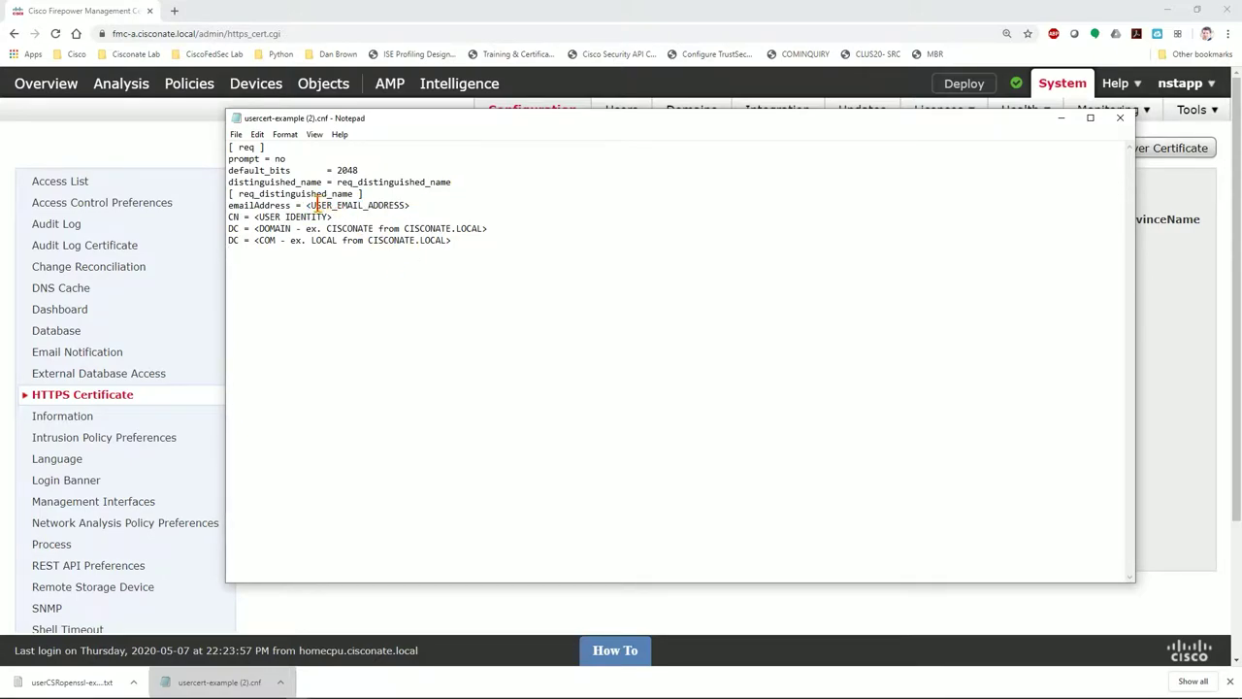
drag(305, 206, 413, 206)
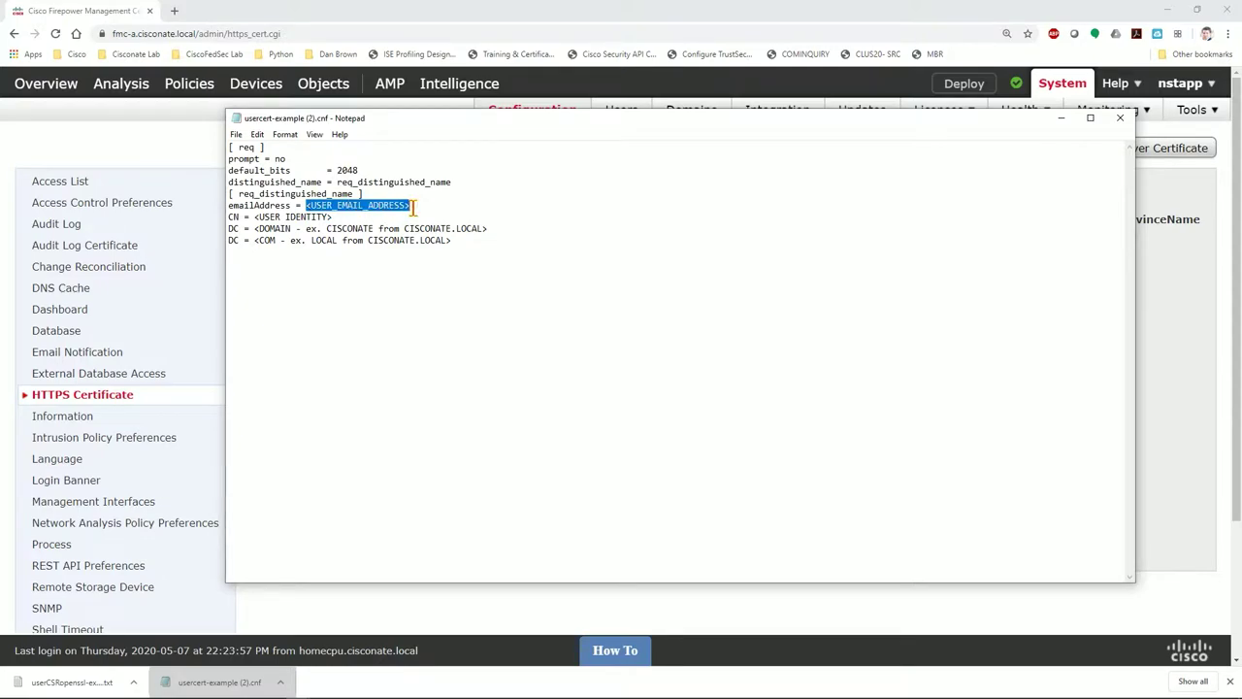
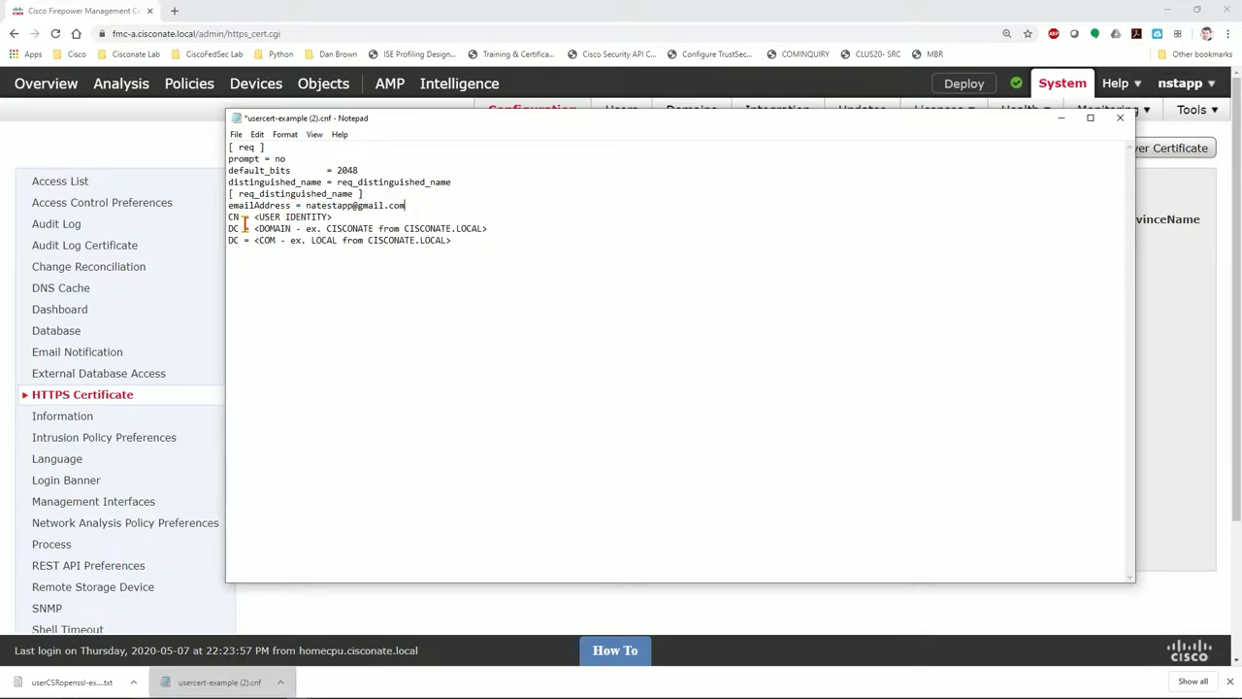
mouse_move(254, 216)
mouse_down()
mouse_move(331, 229)
mouse_move(333, 217)
mouse_move(255, 216)
mouse_up()
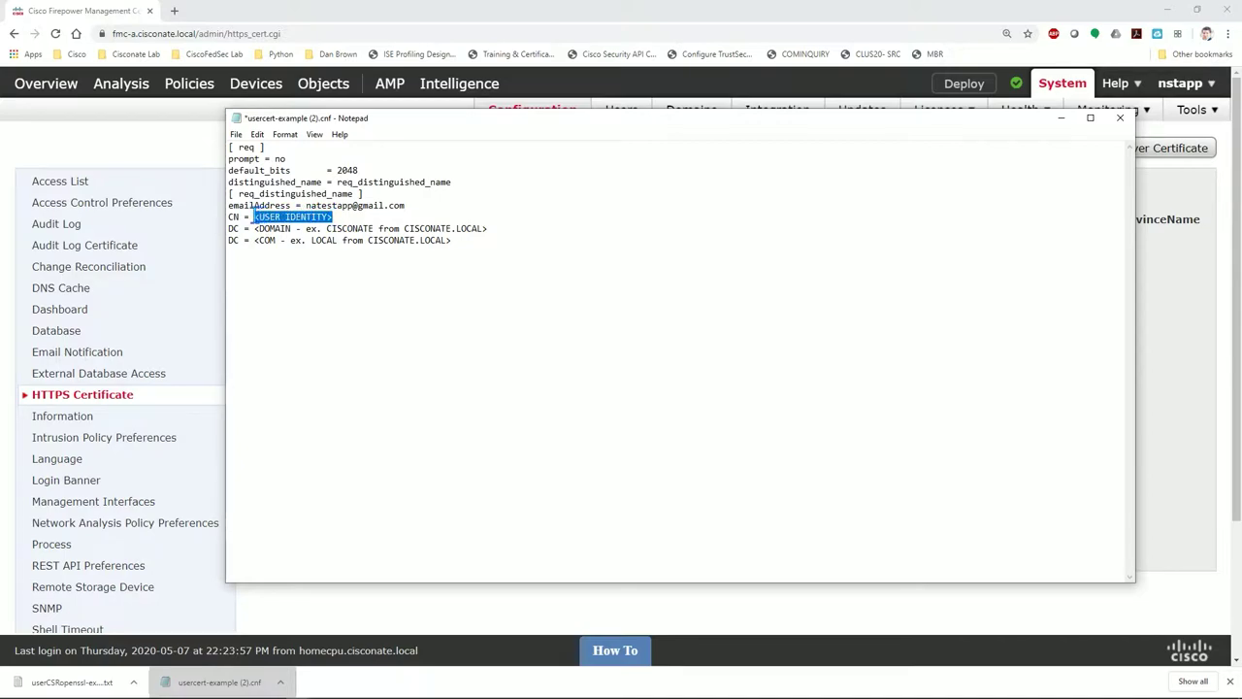
text(NA)
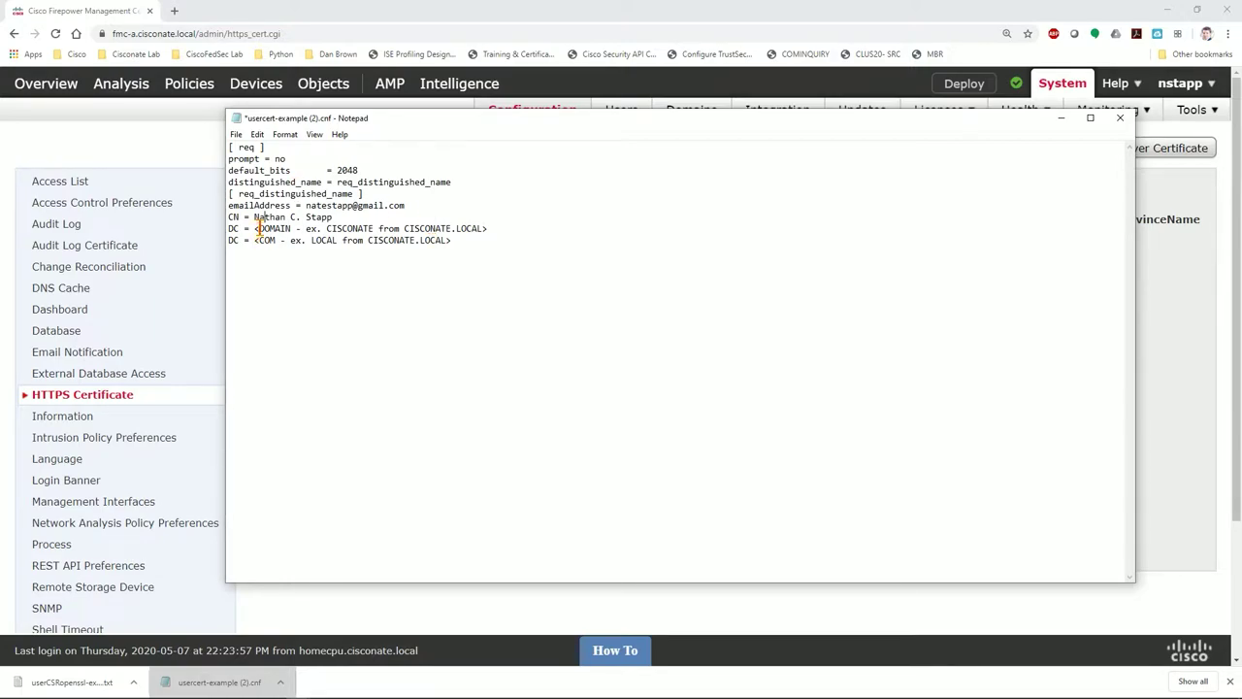
Set the two DC lines to cisconate and local
drag(255, 228, 492, 233)
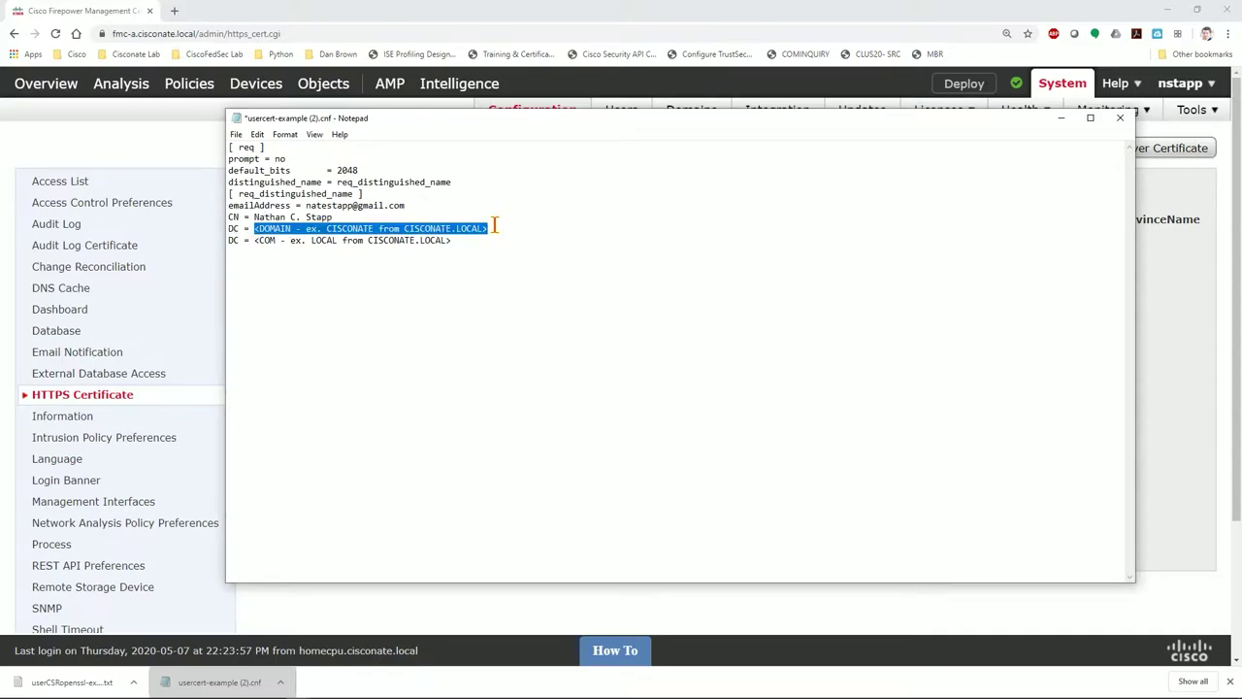
text(cisconate.local)
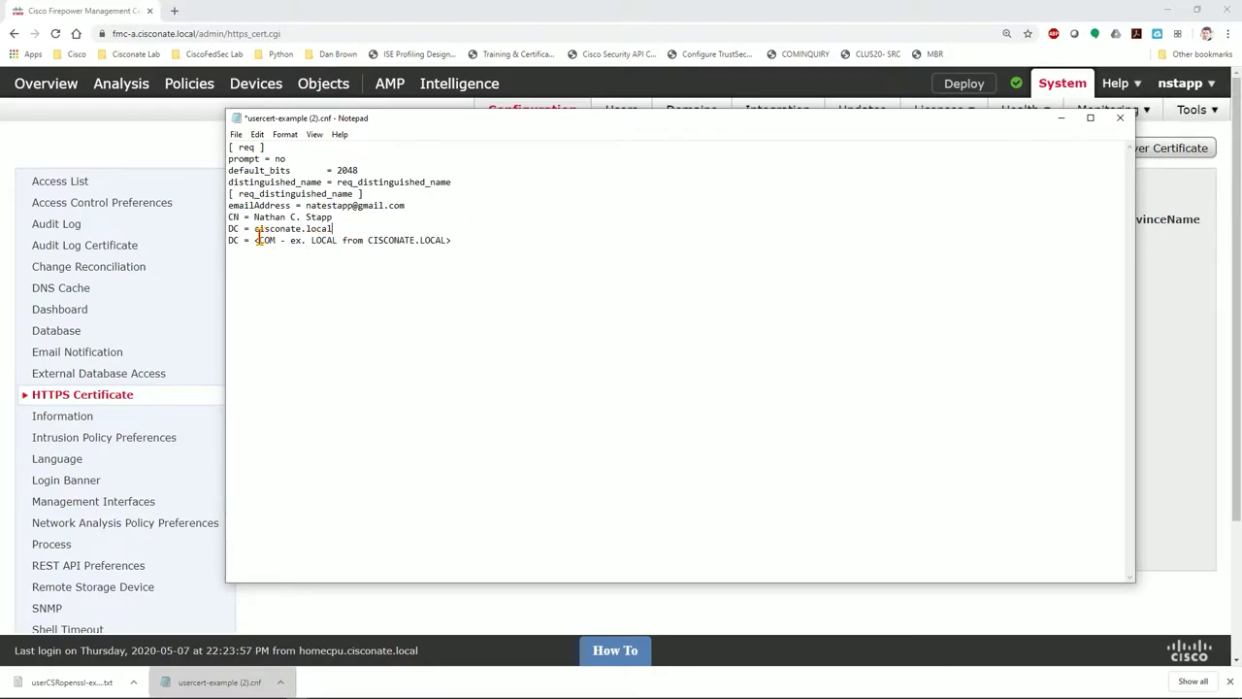
drag(254, 240, 453, 243)
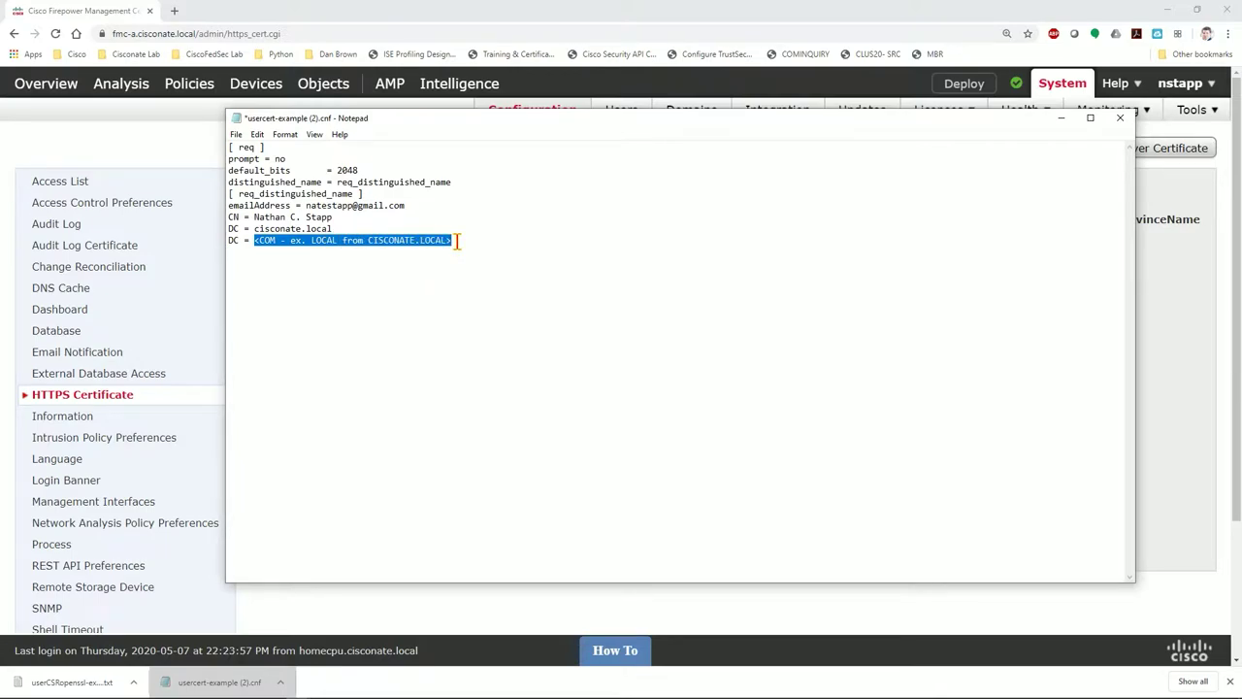
text(local)
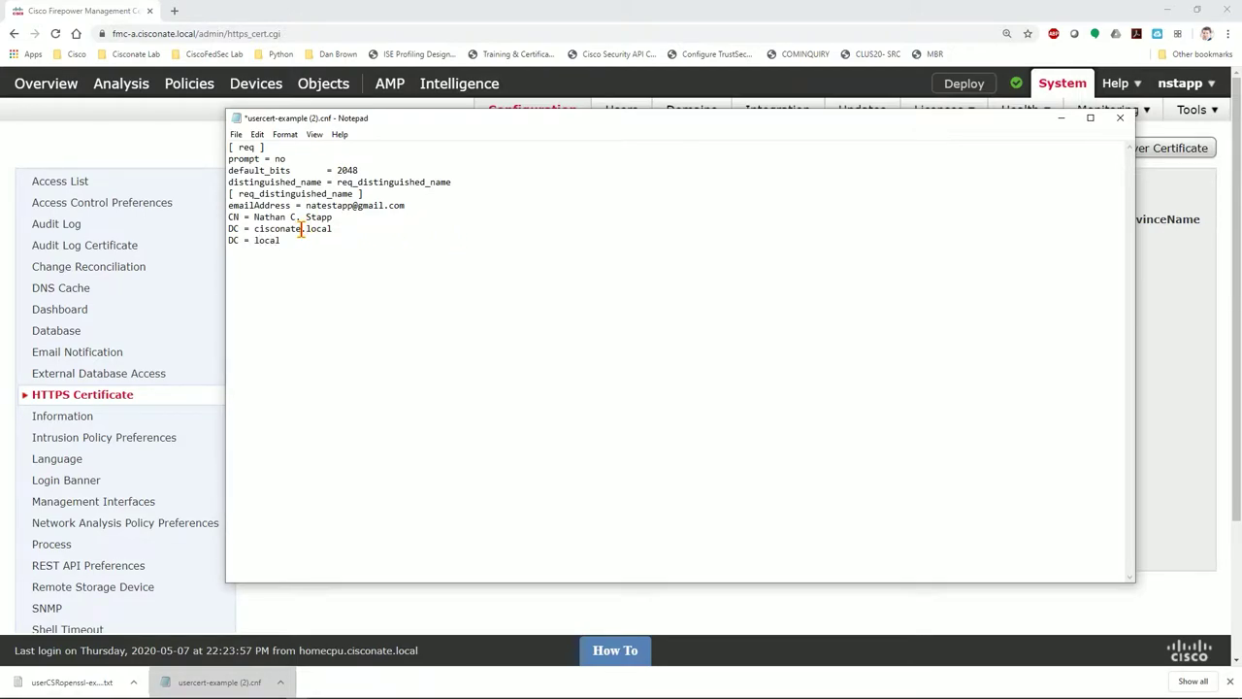
drag(305, 231, 336, 229)
key(Delete)
Save the filled template as usercert.cnf in the user's home folder under C:\Users
click(236, 134)
click(277, 206)
click(345, 423)
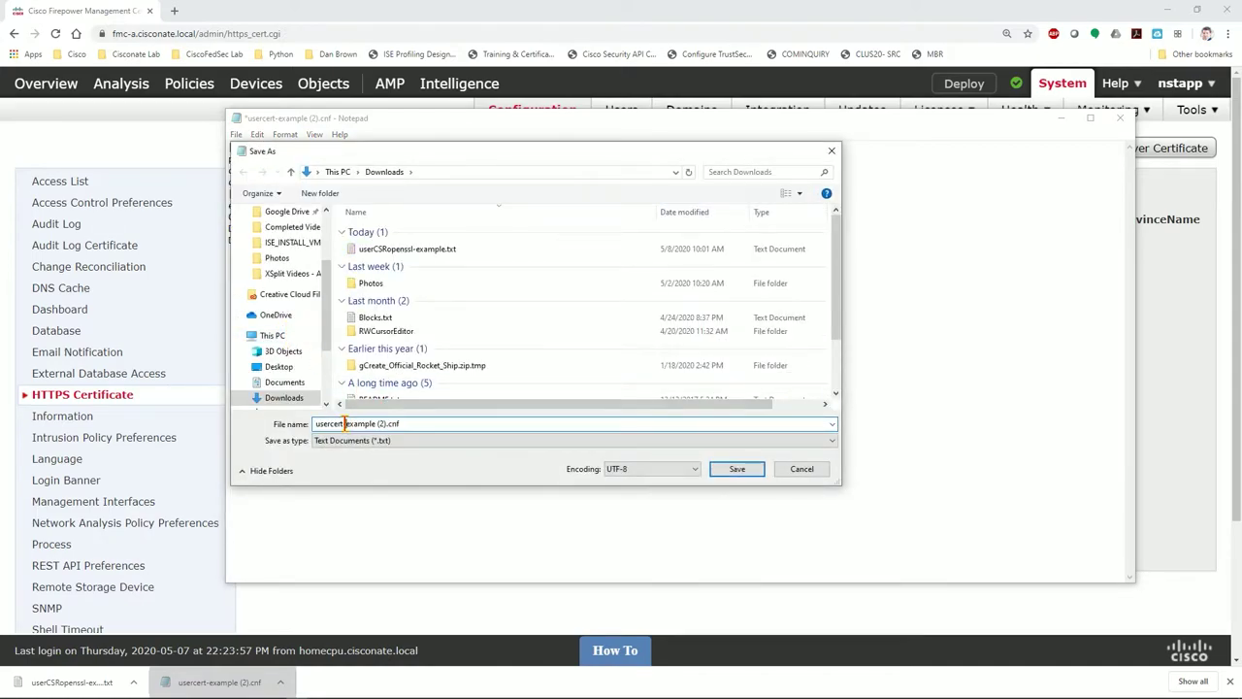
drag(344, 424, 384, 424)
key(BackSpace)
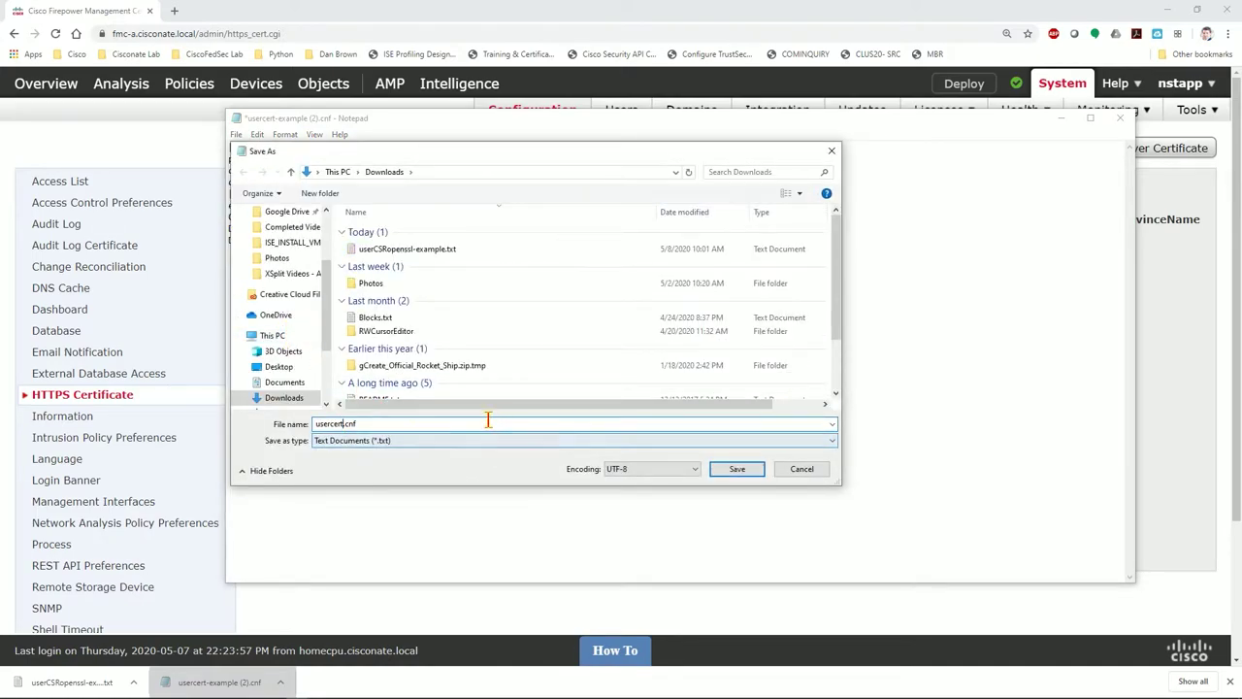
scroll(289, 348, down, 3)
click(289, 342)
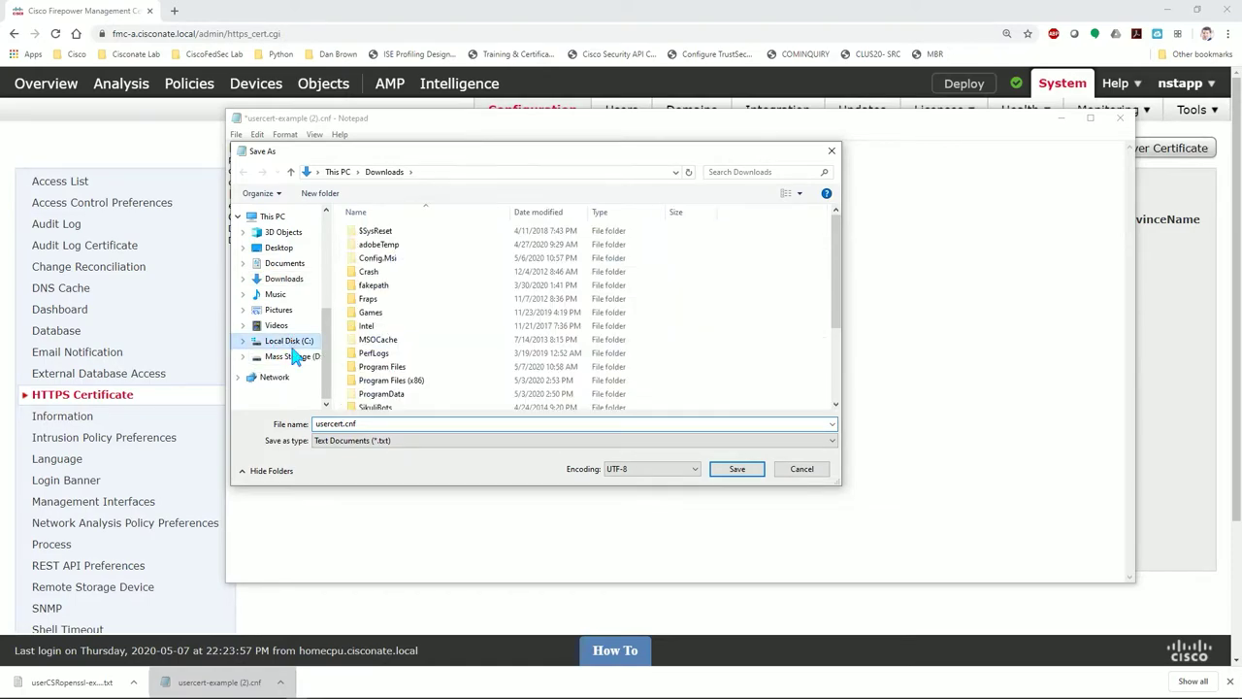
scroll(427, 340, down, 3)
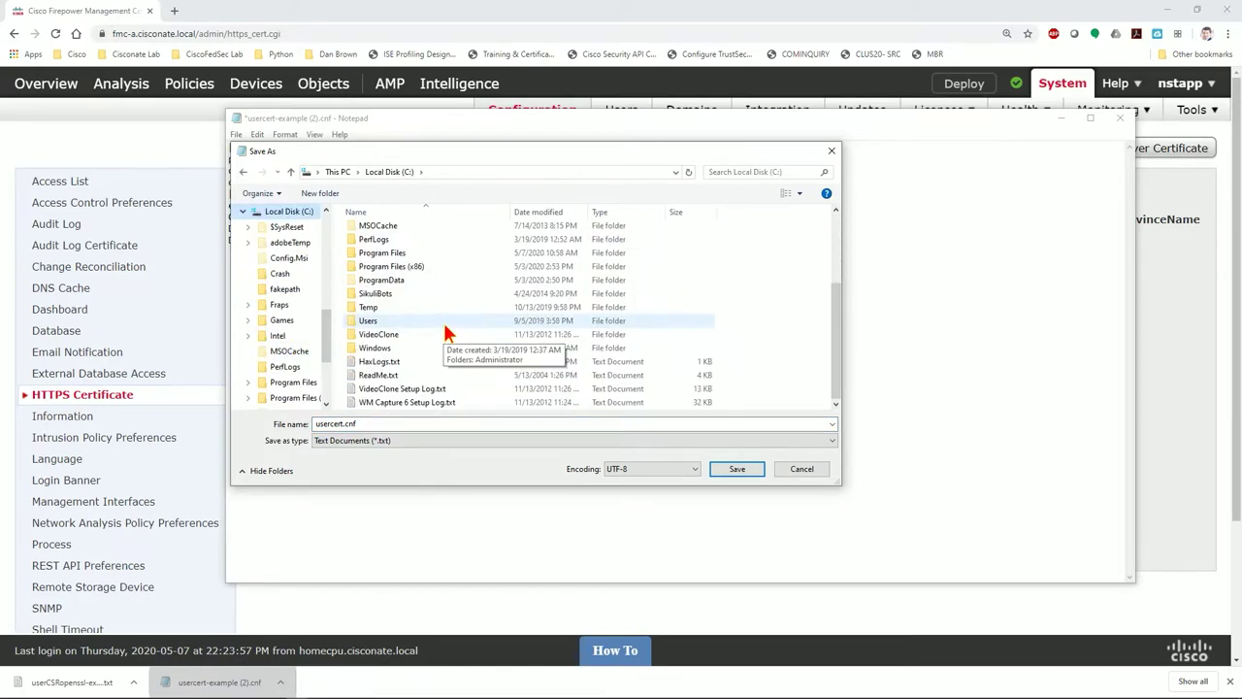
double_click(368, 321)
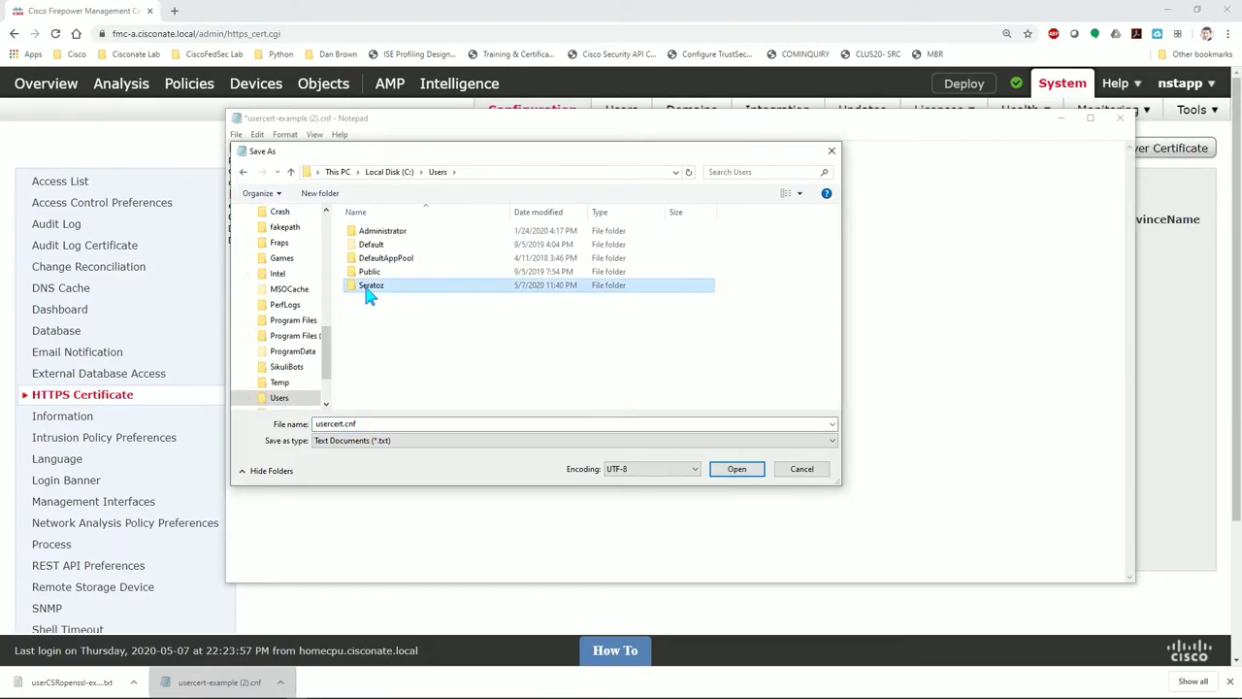
double_click(368, 286)
click(734, 469)
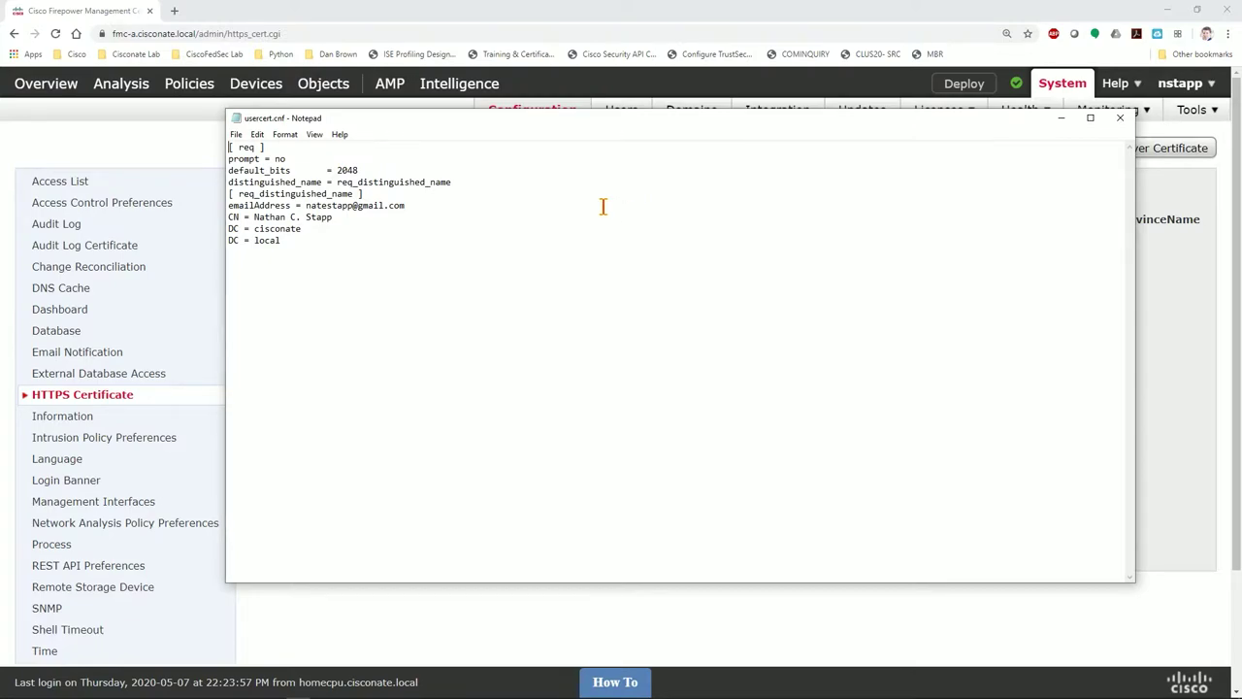
Open Google Drive in a new browser tab
click(175, 11)
click(1187, 87)
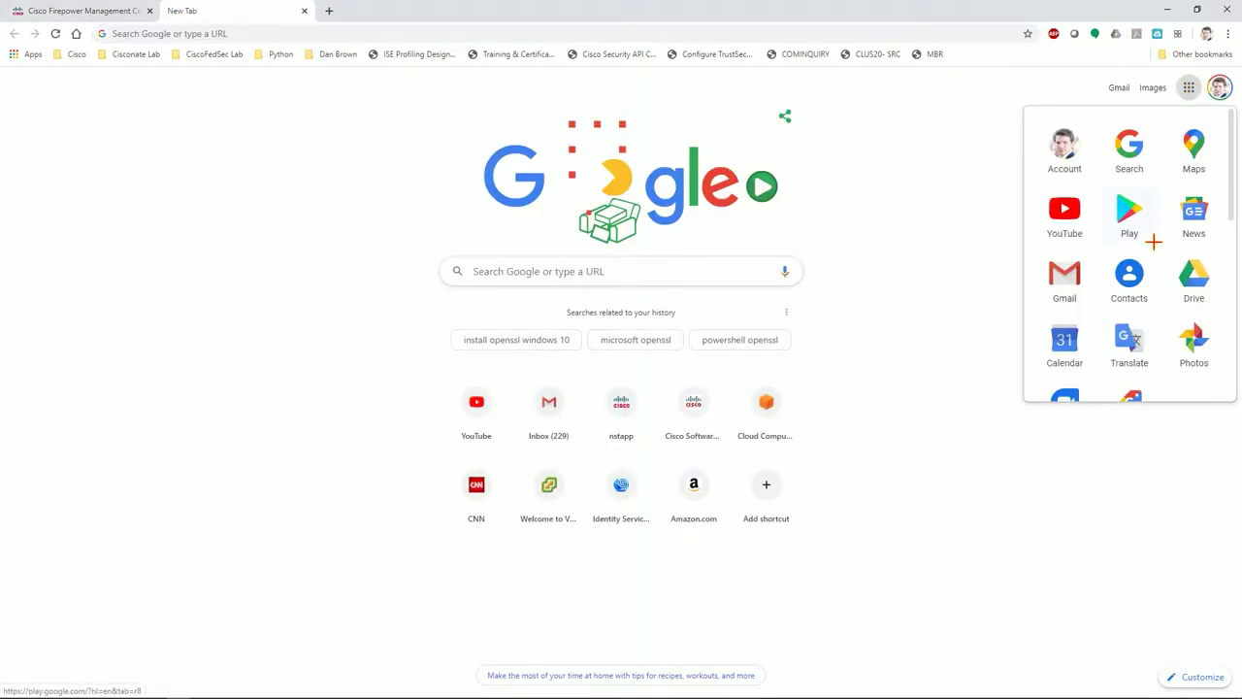
click(1190, 281)
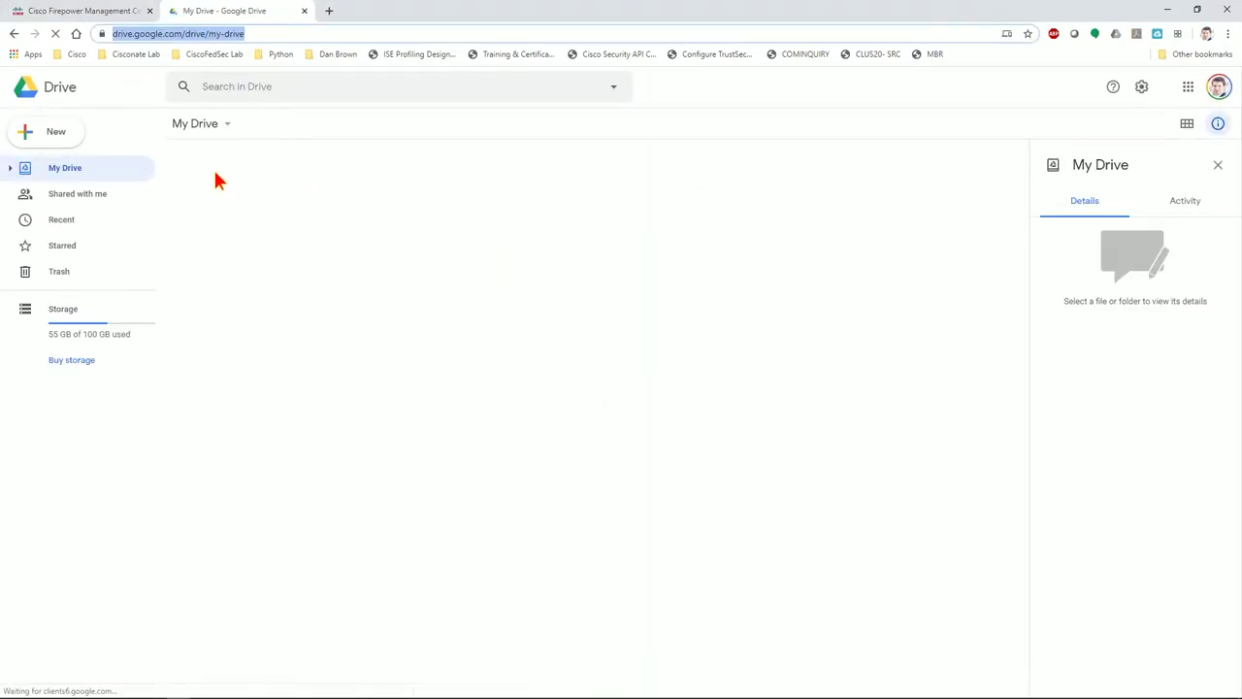
scroll(242, 593, down, 2)
scroll(247, 594, down, 3)
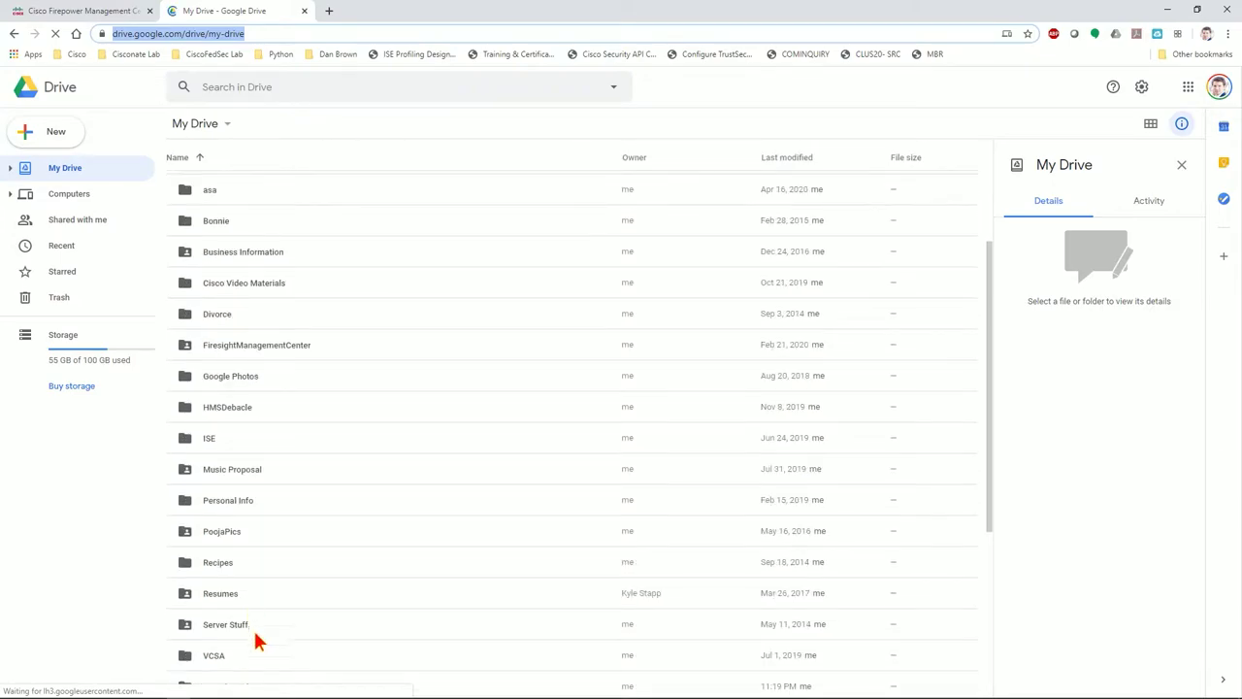
Open userCSRopenssl-example.txt in Youtube Video Resources > FMC Client Authentication Resources and select its openssl command
double_click(272, 561)
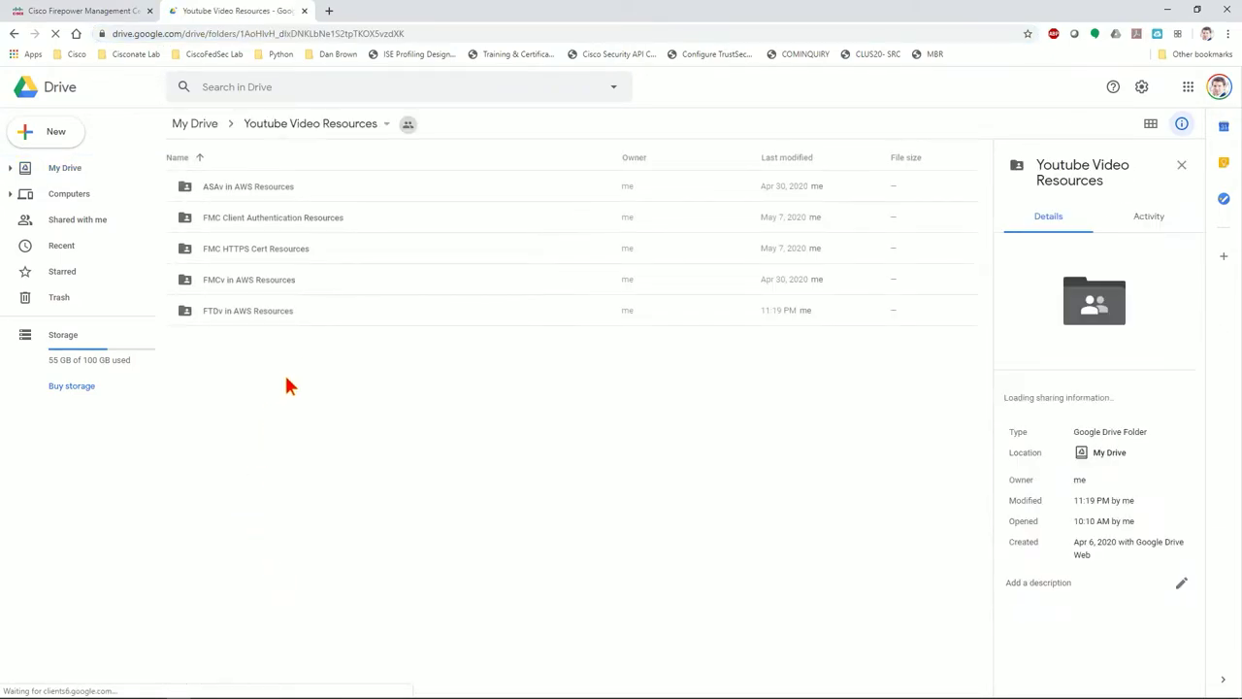
double_click(245, 219)
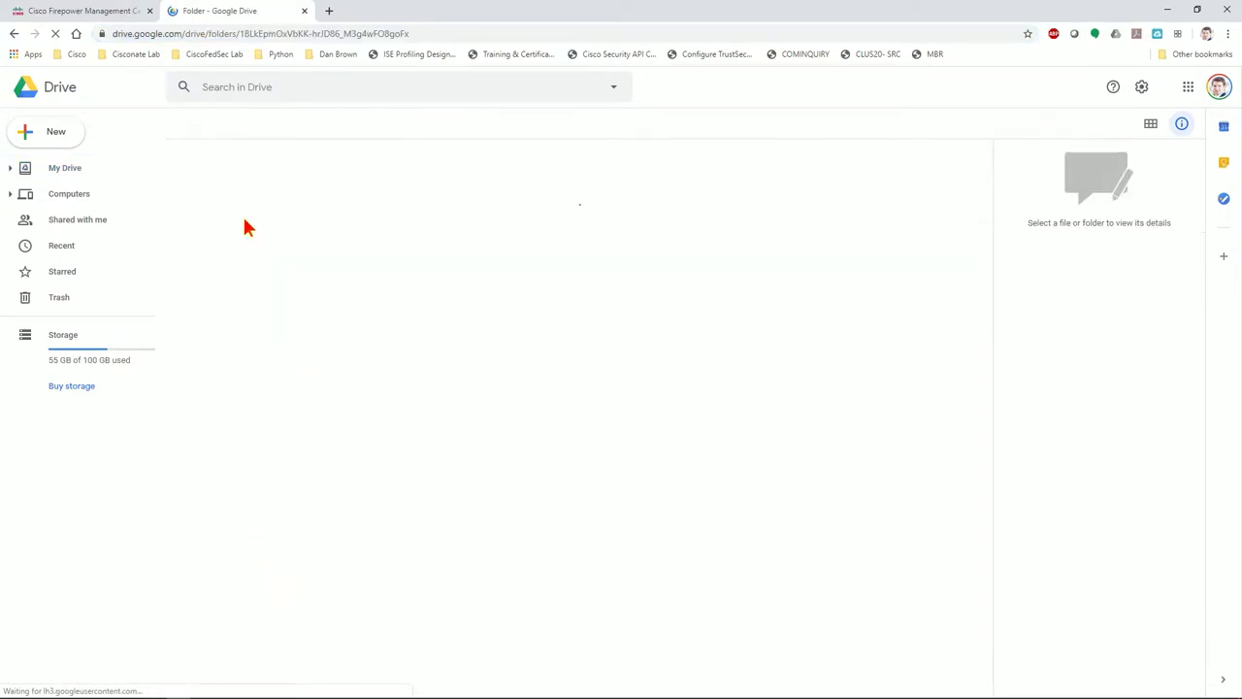
double_click(247, 251)
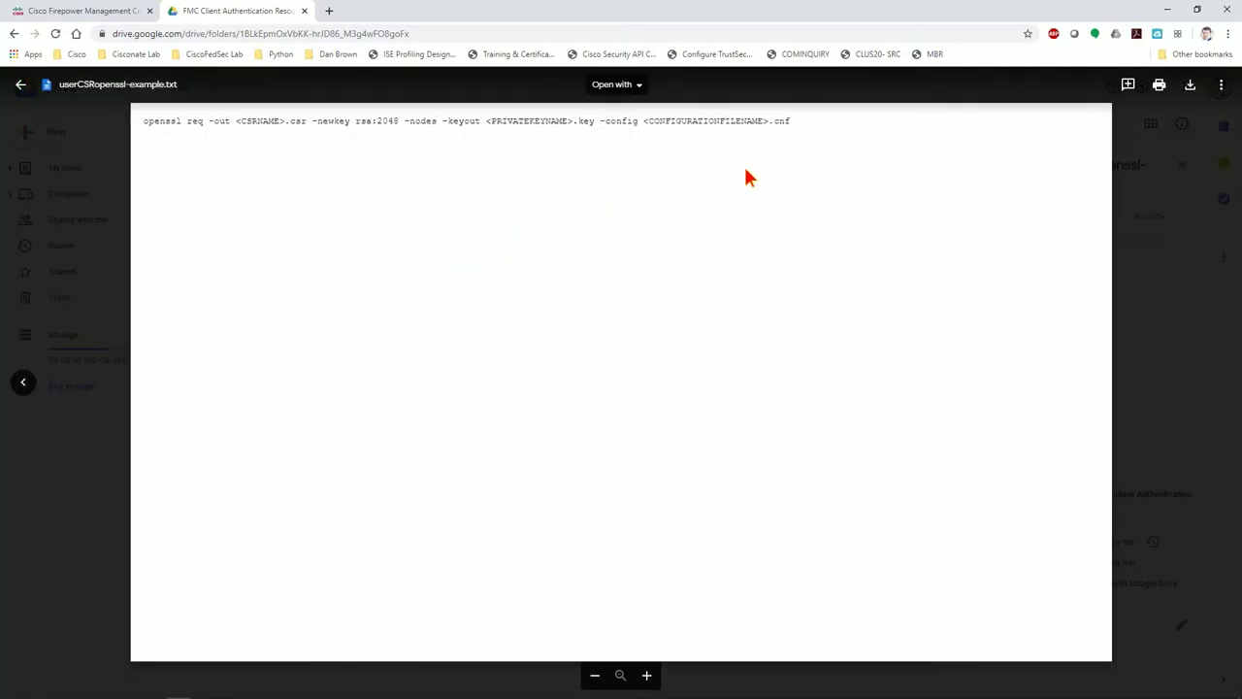
drag(812, 125, 134, 136)
key(ctrl+c)
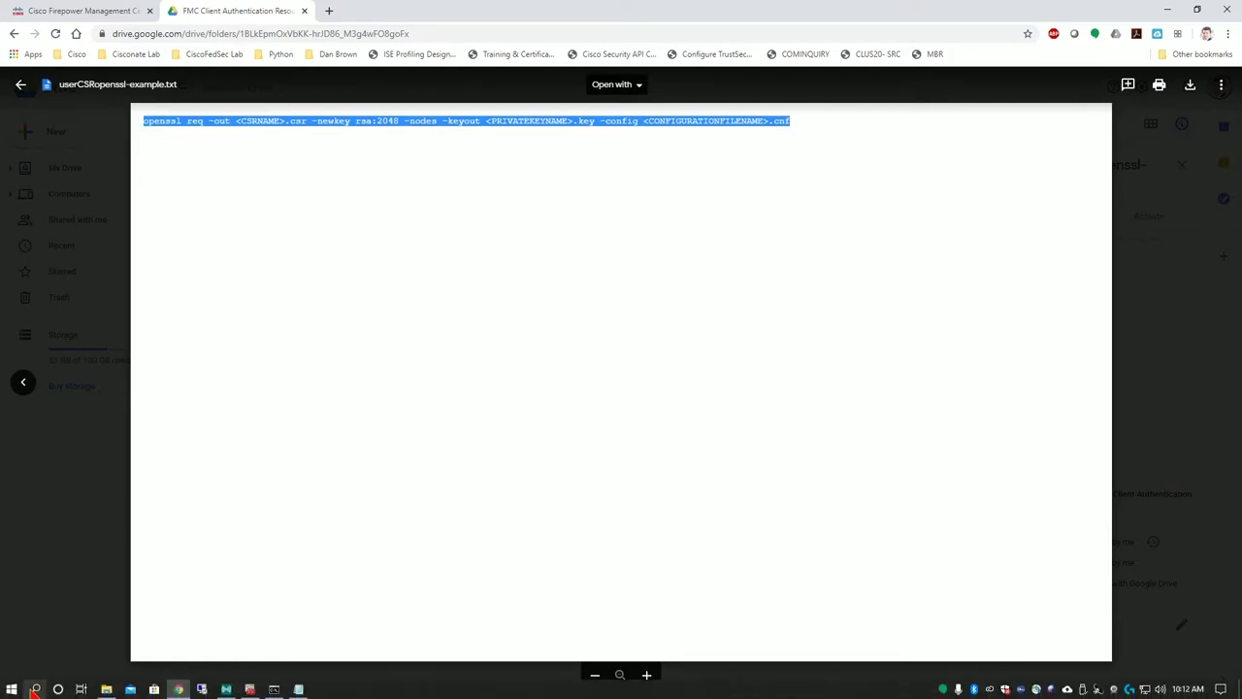
Paste the copied openssl command into a new Notepad window
click(35, 689)
text(notepad)
key(Return)
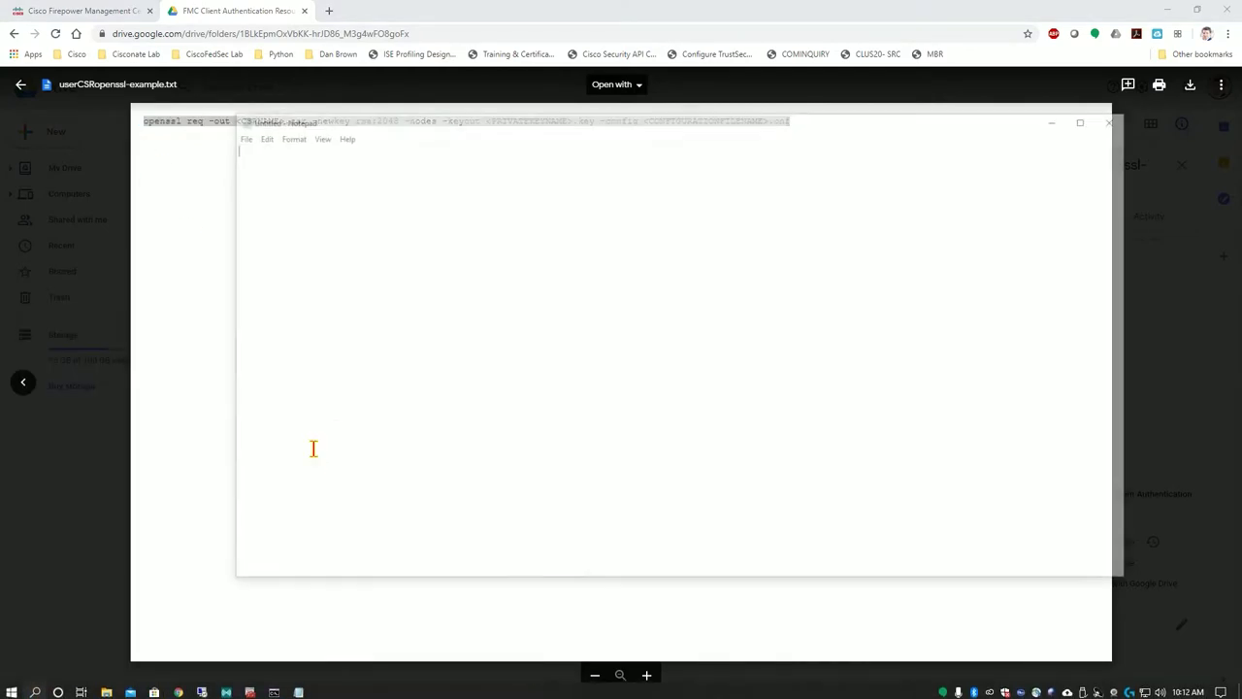
key(ctrl+v)
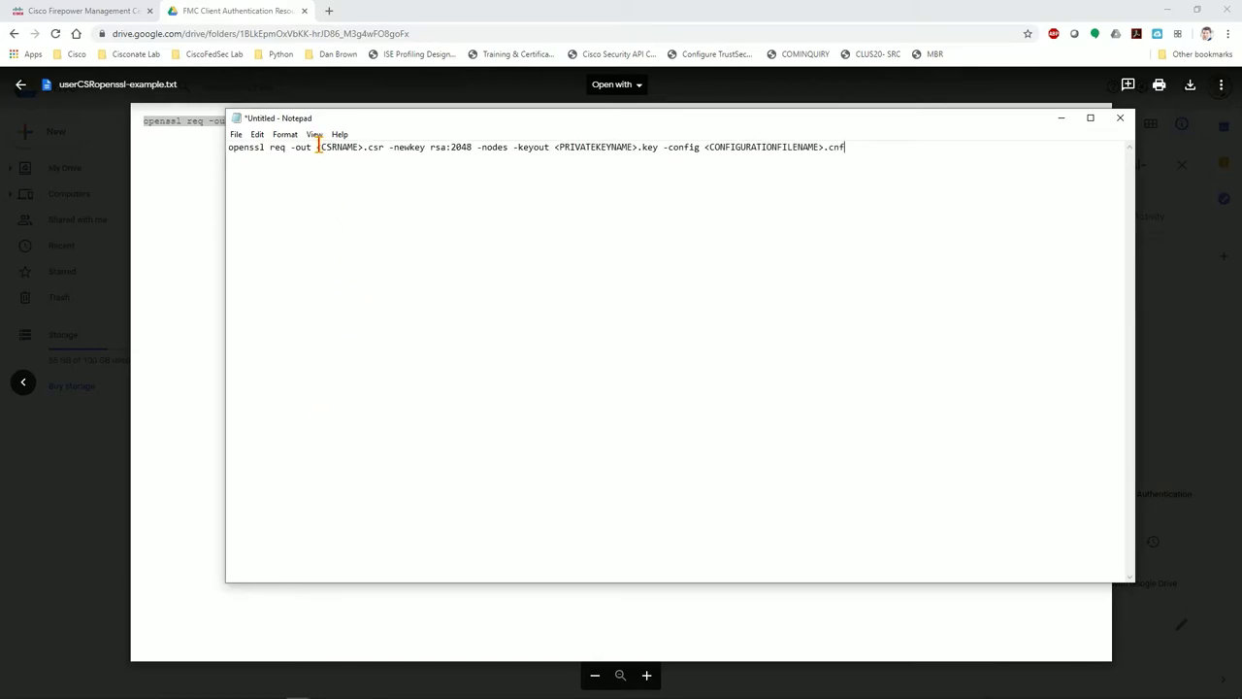
Replace CSRNAME, PRIVATEKEYNAME and CONFIGURATIONFILENAME with usercert for the .csr, .key and .cnf files
drag(317, 147, 363, 147)
text(usercert)
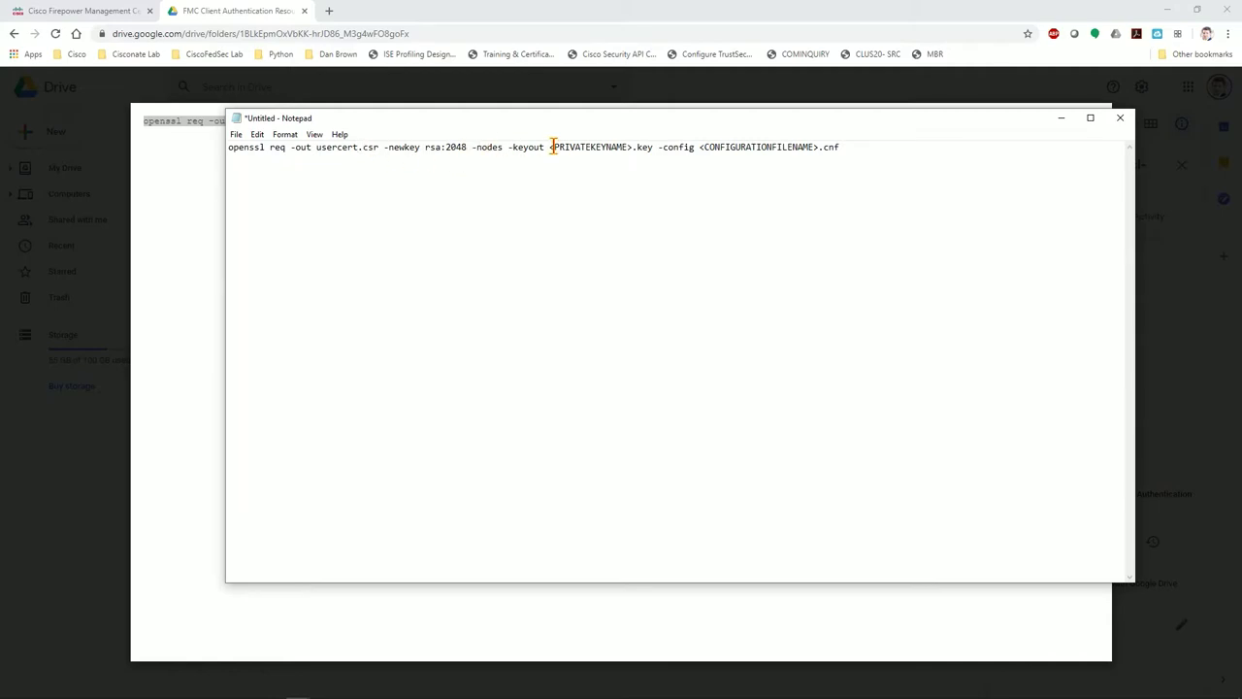
drag(550, 147, 639, 145)
text(usercert)
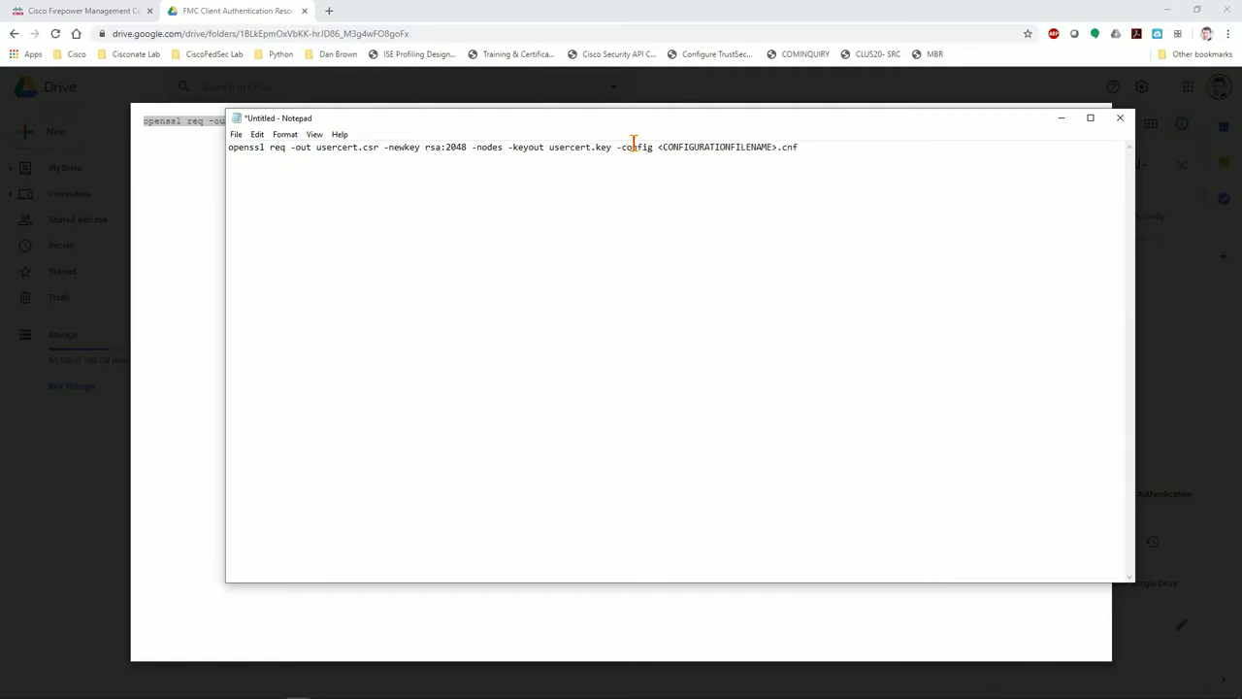
drag(659, 147, 779, 146)
text(usercert)
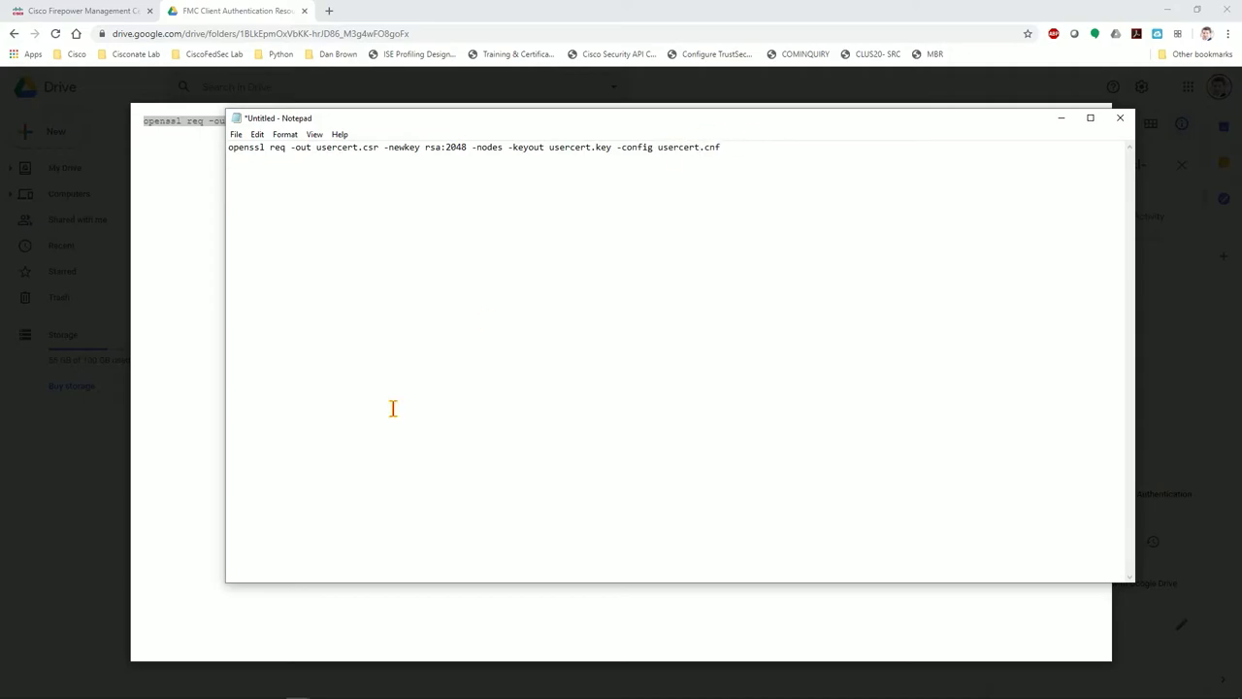
Select the finished openssl req command and bring up the Win64 OpenSSL command prompt
click(109, 687)
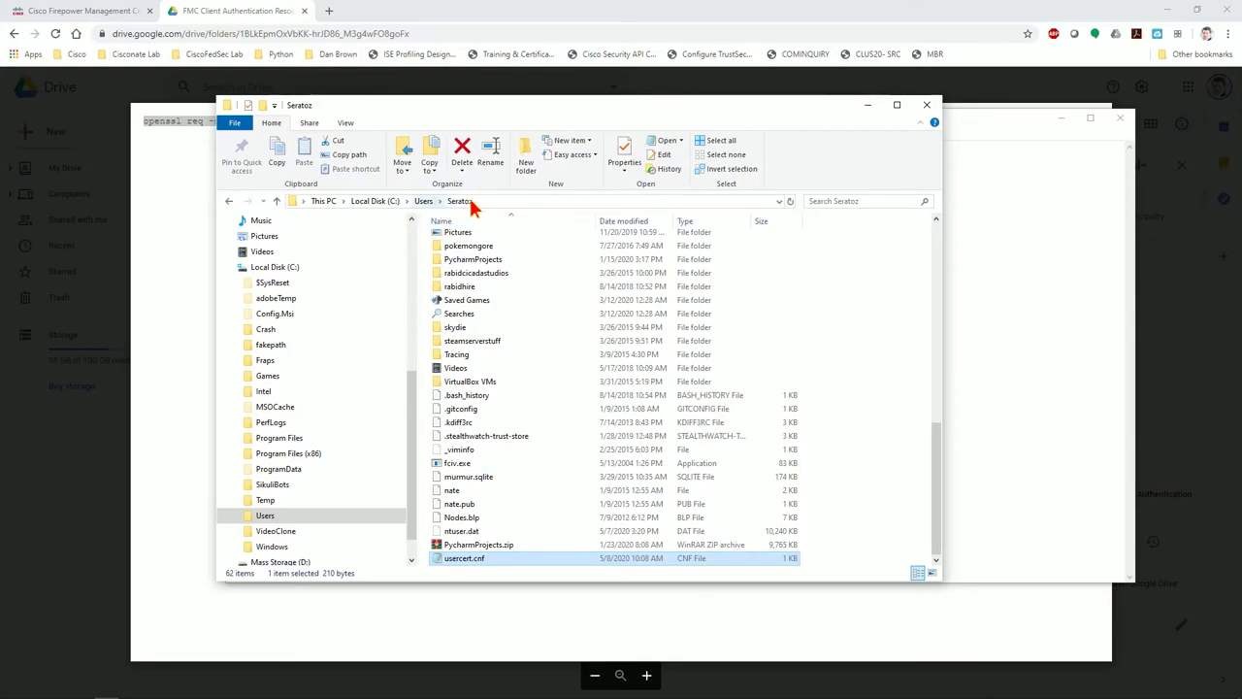
click(1031, 375)
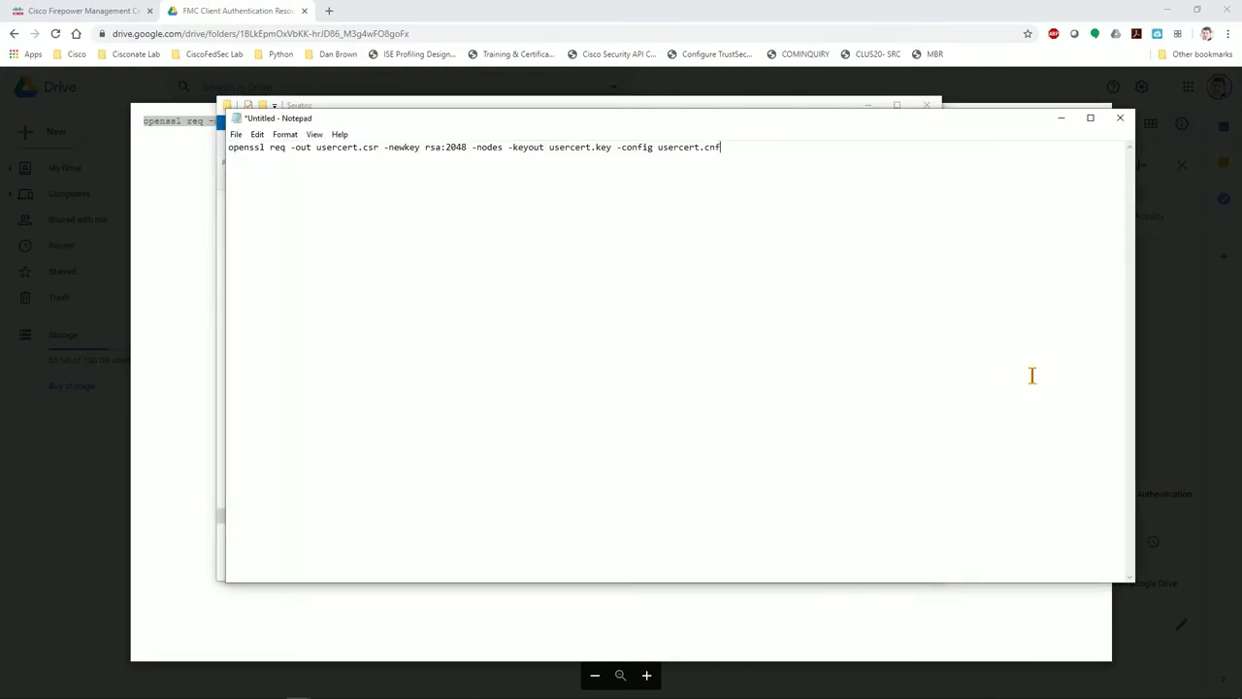
drag(719, 147, 220, 186)
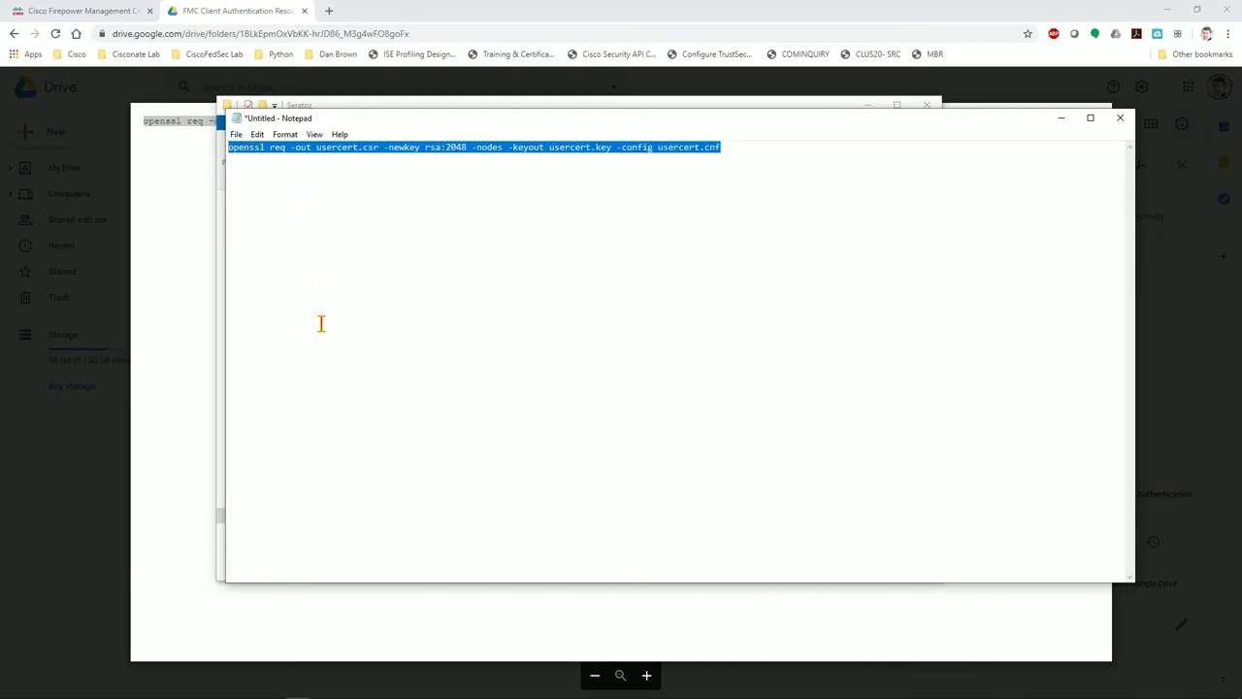
click(275, 689)
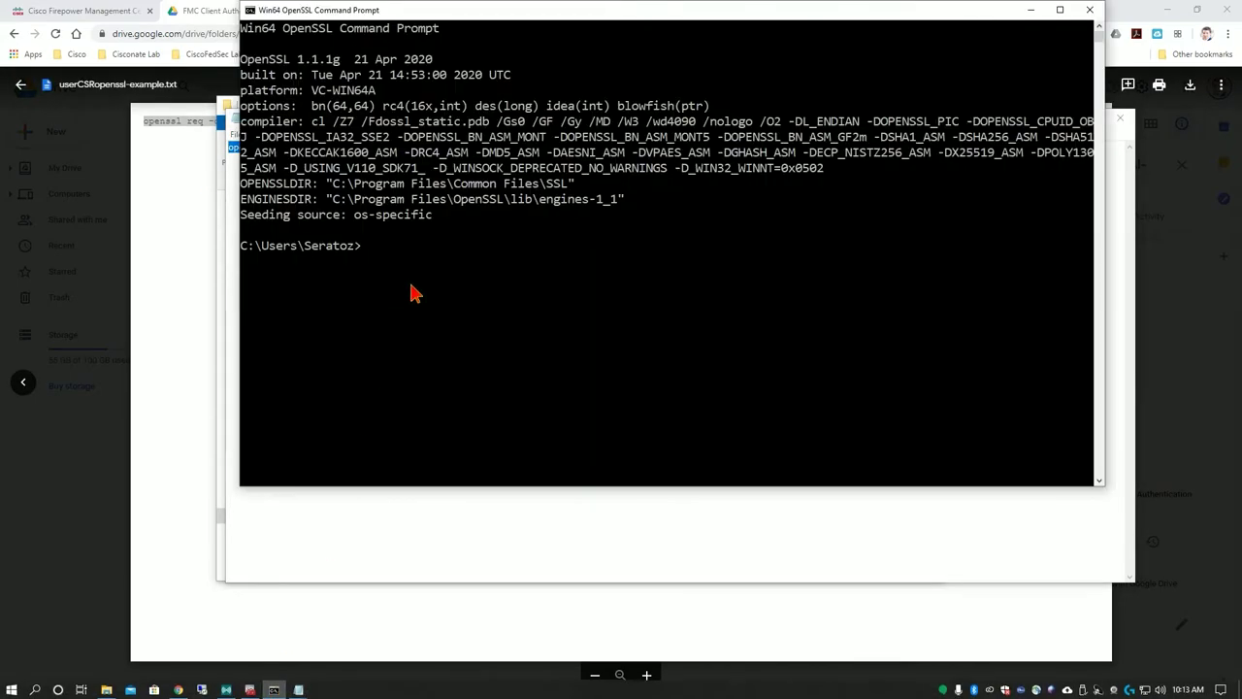
Re-select the openssl req command in Notepad and return to the OpenSSL console
click(366, 251)
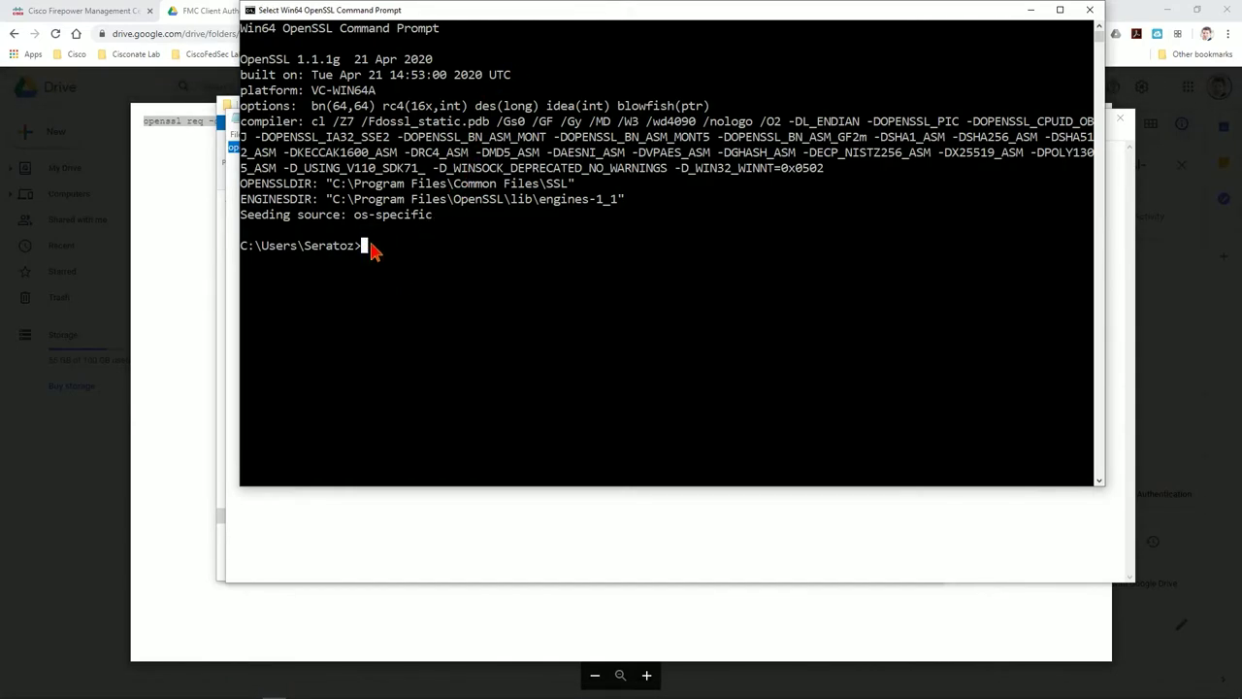
right_click(559, 14)
mouse_move(613, 114)
click(520, 523)
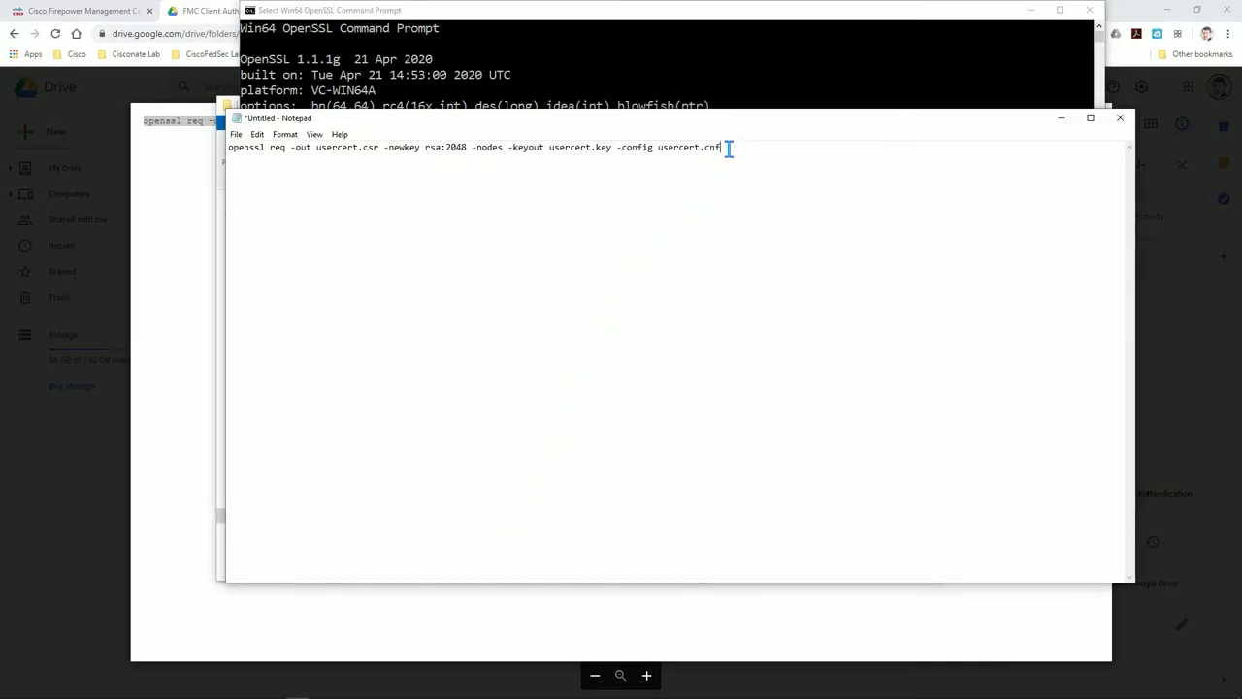
drag(731, 147, 197, 137)
key(super+c)
click(587, 20)
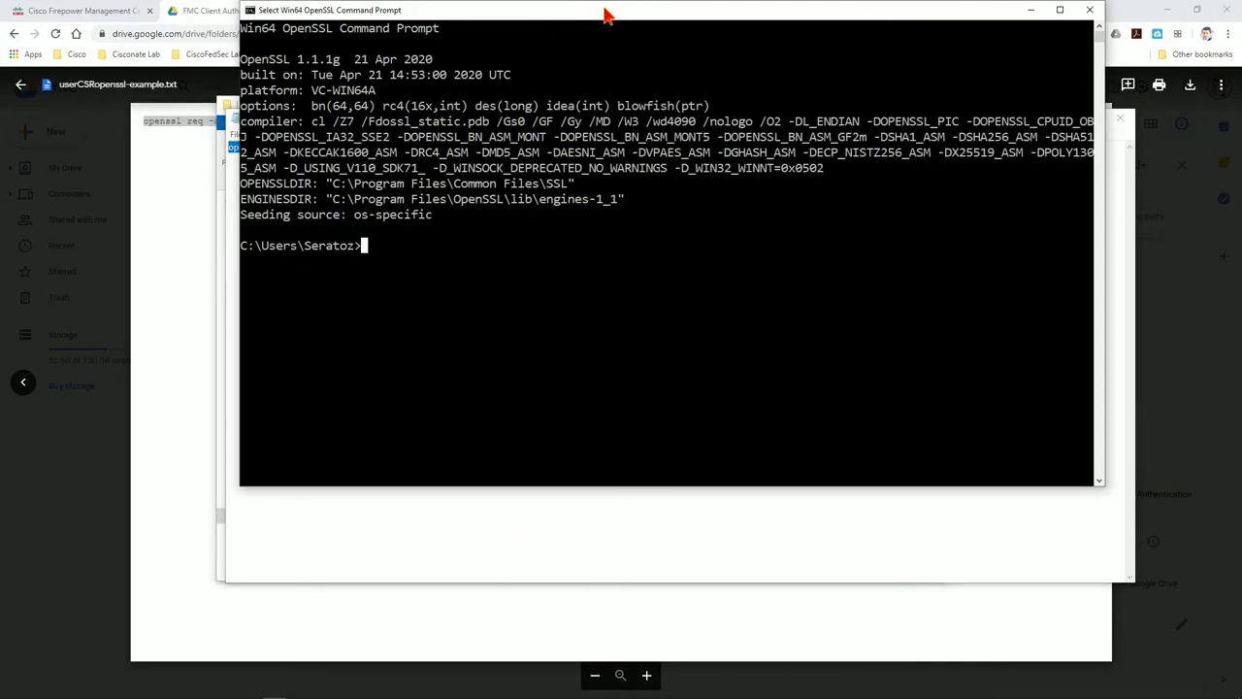
Clear stray characters from the console and start a fresh prompt line
right_click(608, 18)
mouse_move(646, 108)
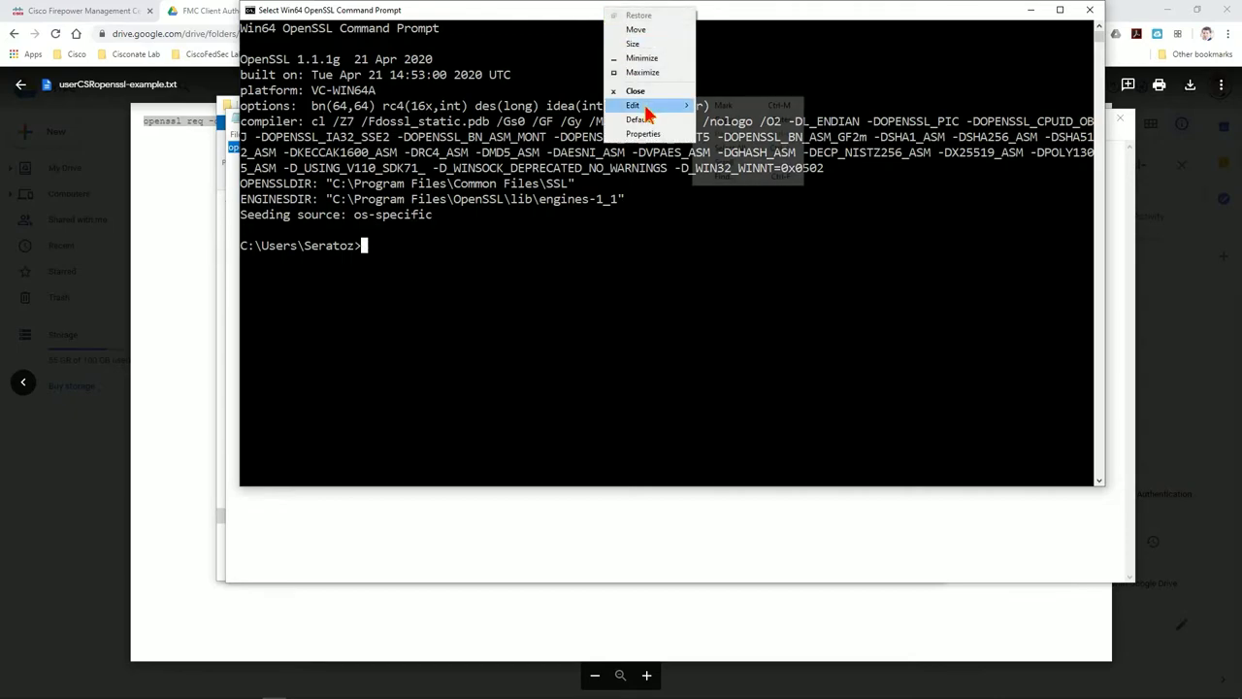
click(421, 252)
text(ghj)
key(BackSpace)
key(BackSpace)
key(BackSpace)
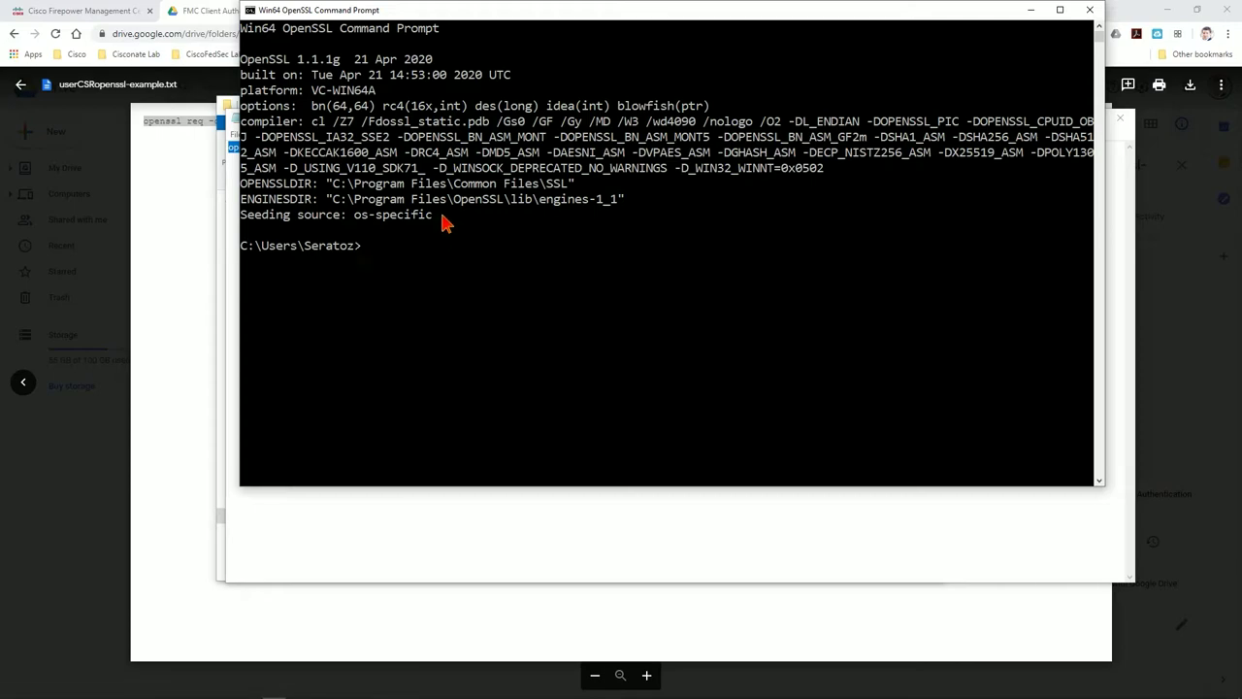
key(Return)
Paste the openssl req command and run it to generate usercert.key and usercert.csr
right_click(549, 13)
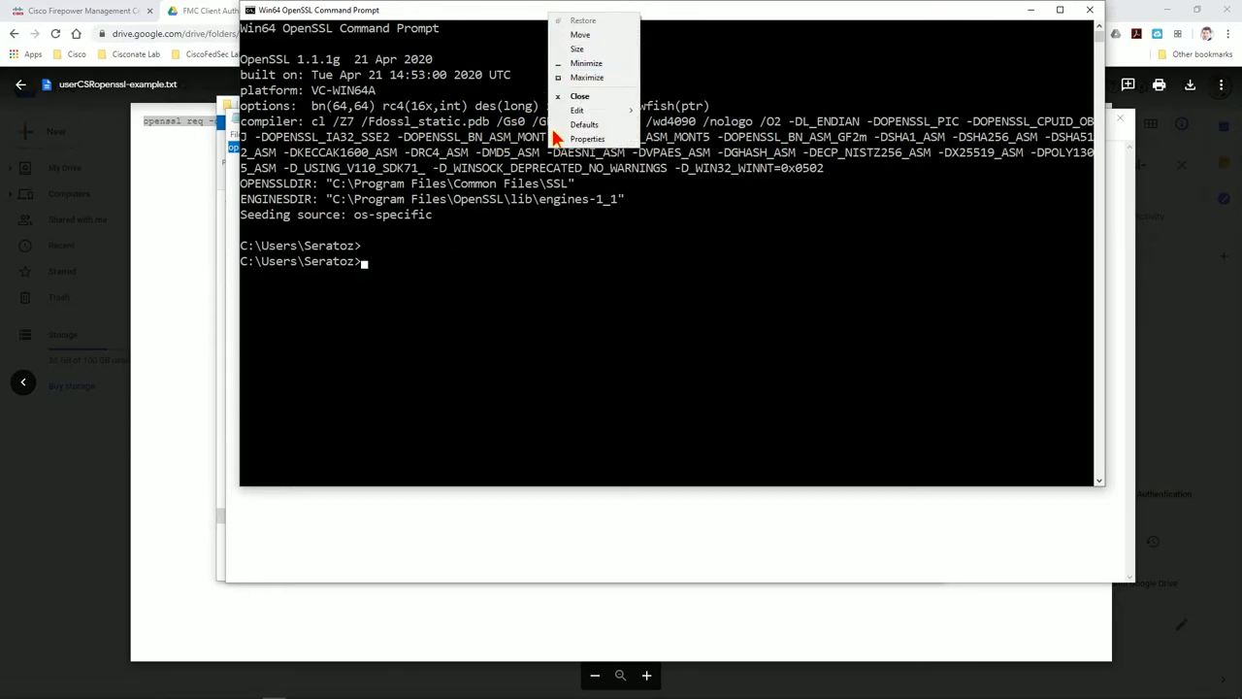
mouse_move(621, 111)
click(668, 142)
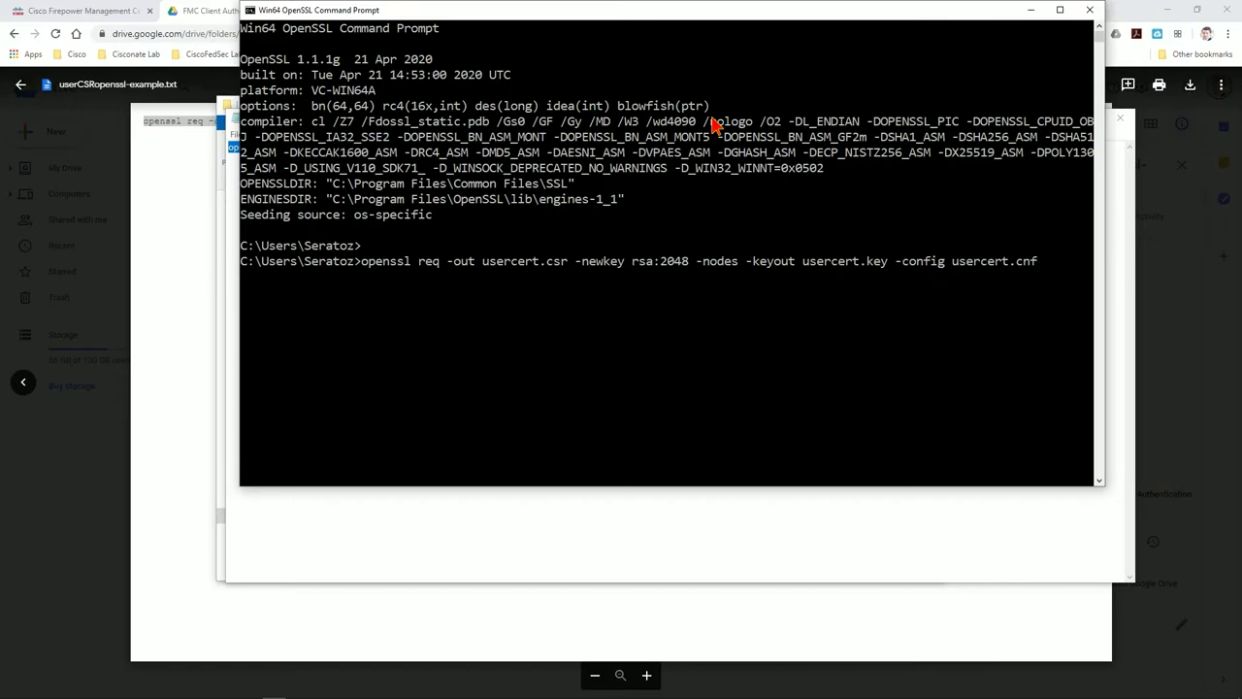
key(Return)
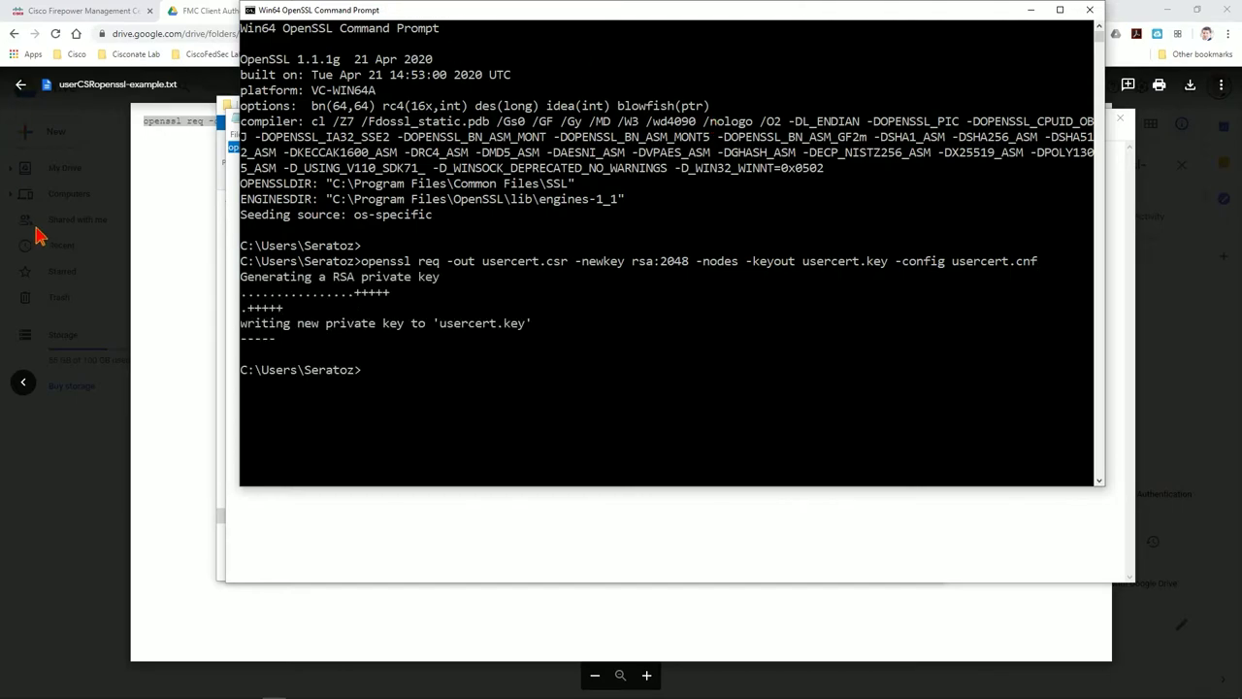
Open usercert.csr in Notepad via Open with and select its full certificate request text
click(221, 246)
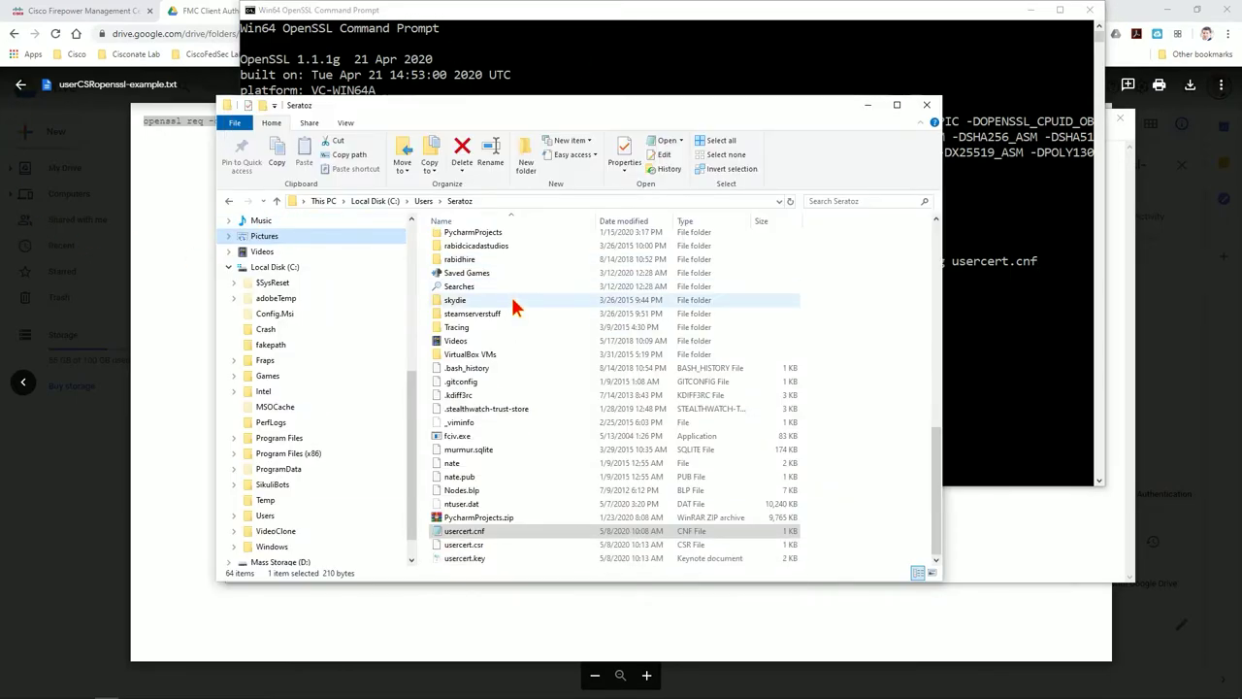
click(474, 546)
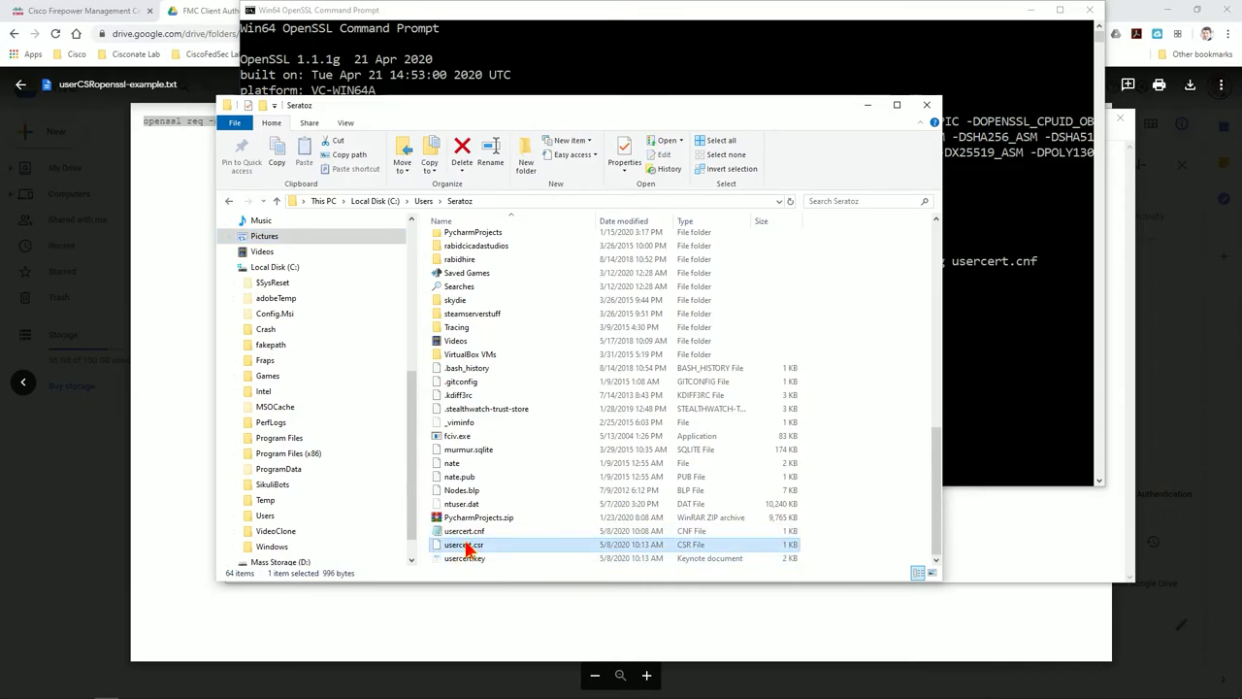
right_click(467, 546)
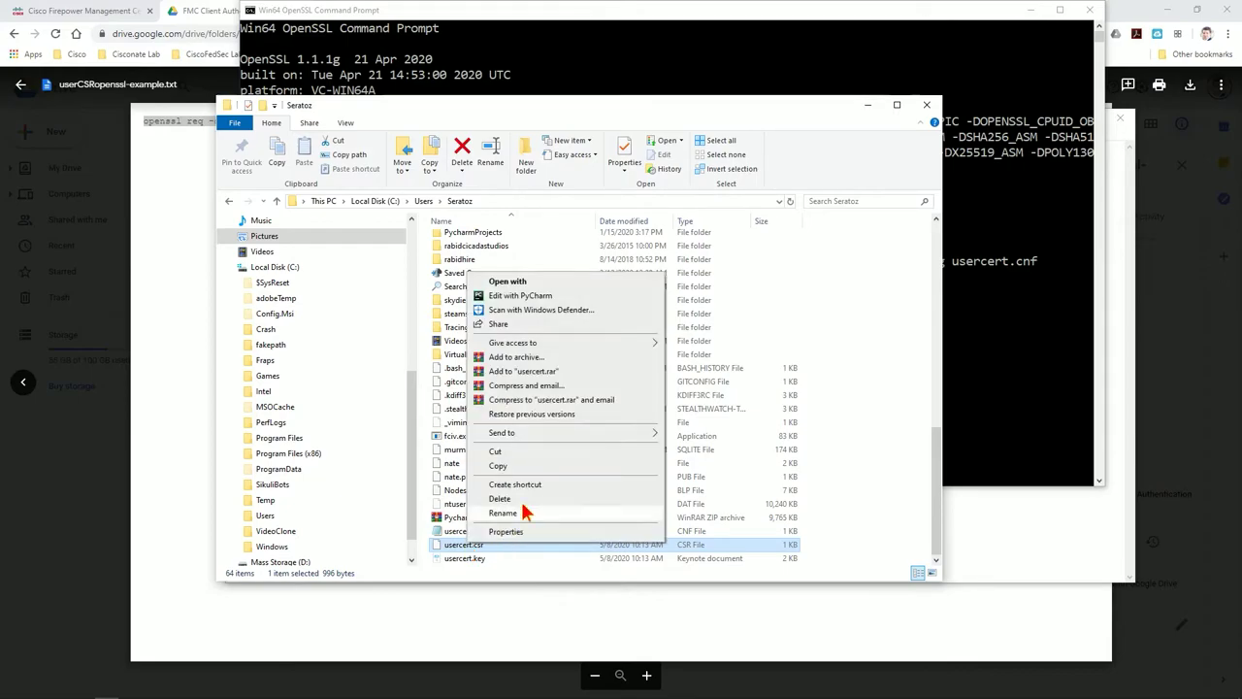
click(524, 283)
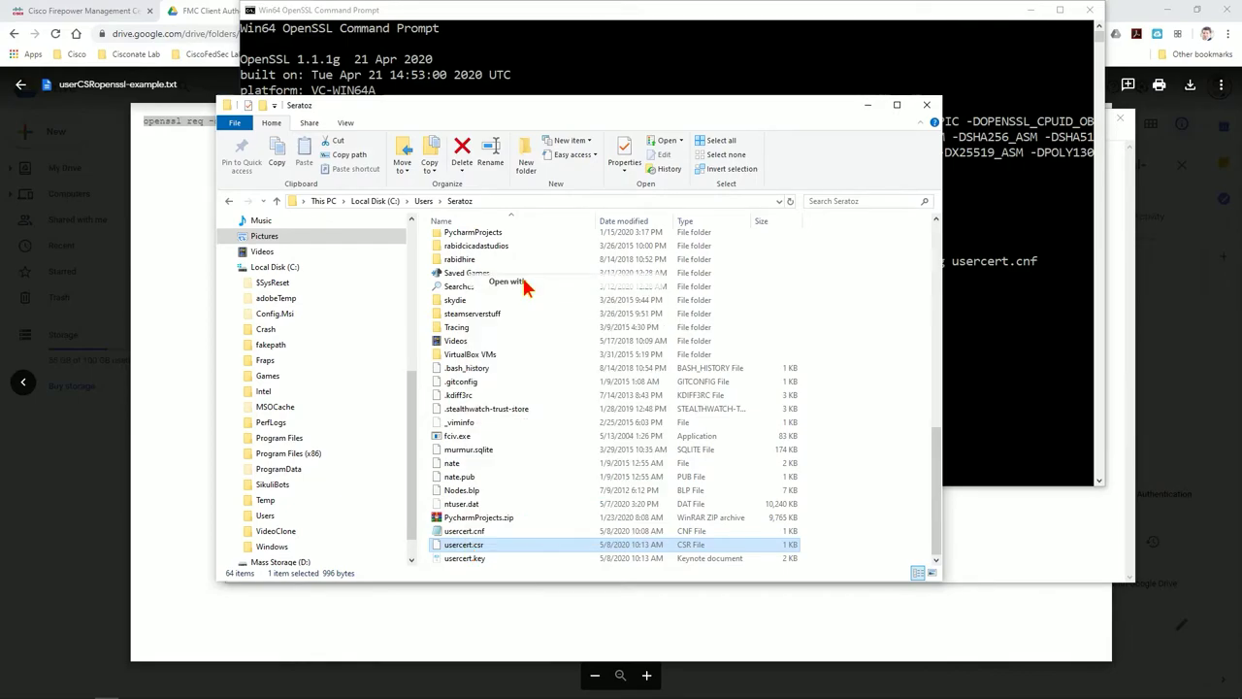
click(543, 228)
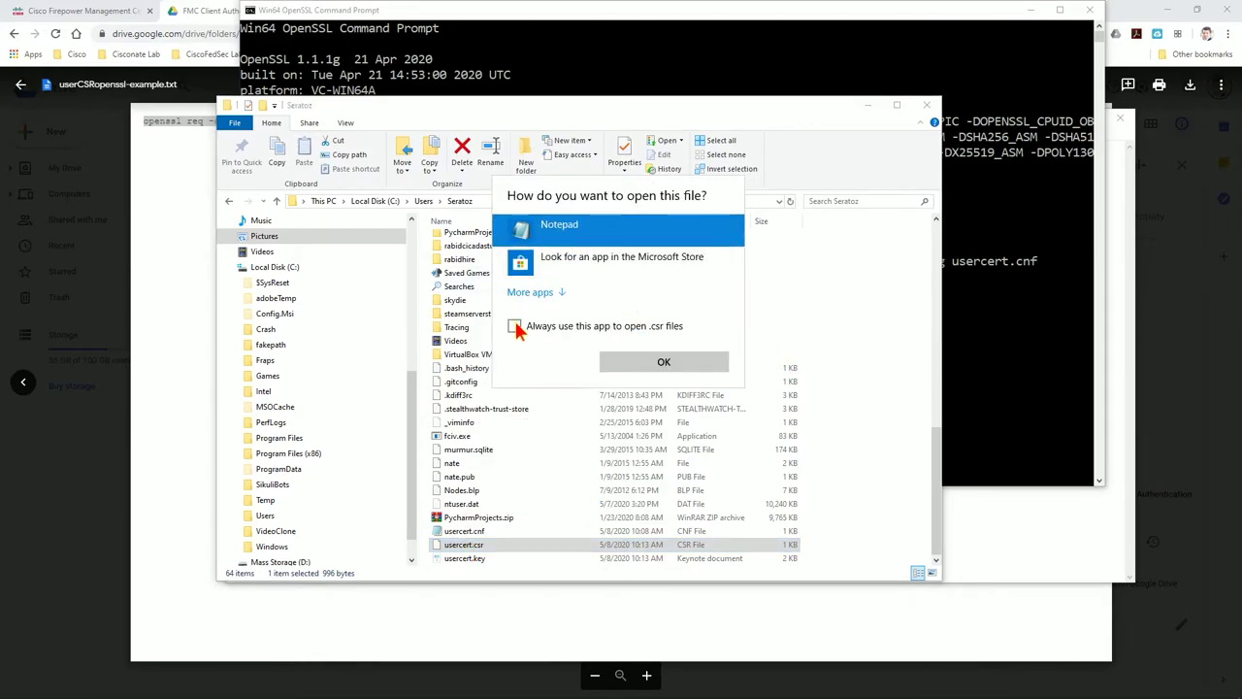
click(664, 361)
drag(419, 335, 174, 134)
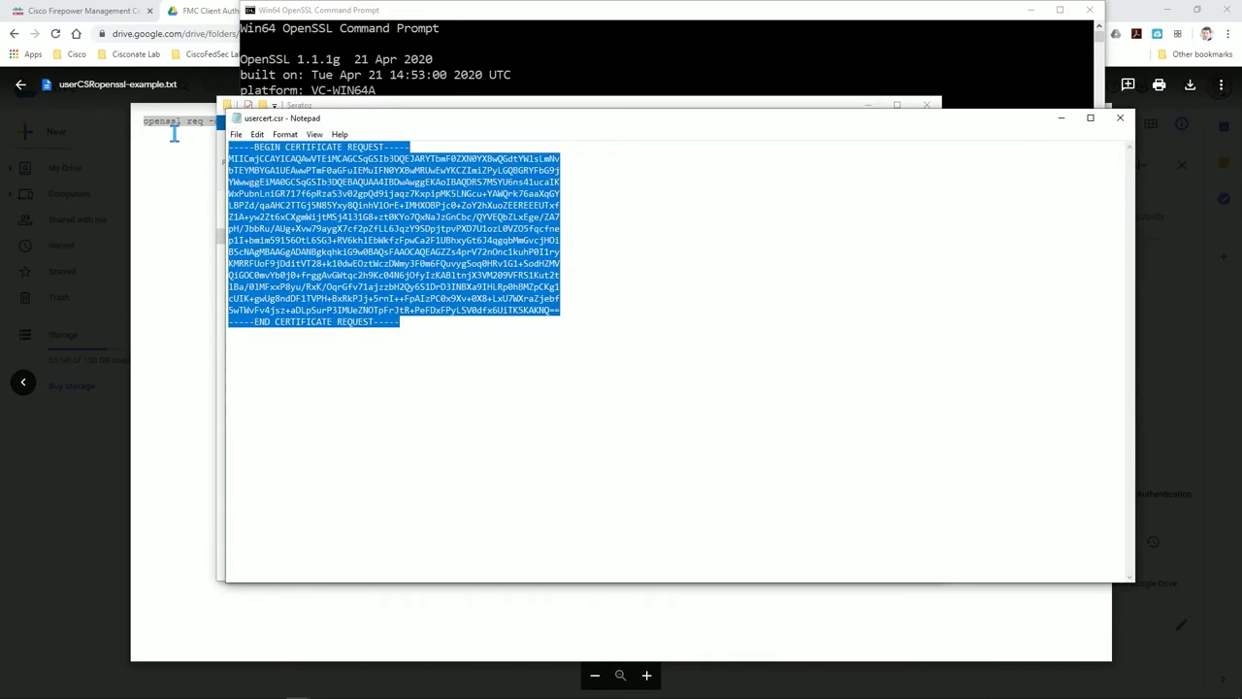
click(208, 11)
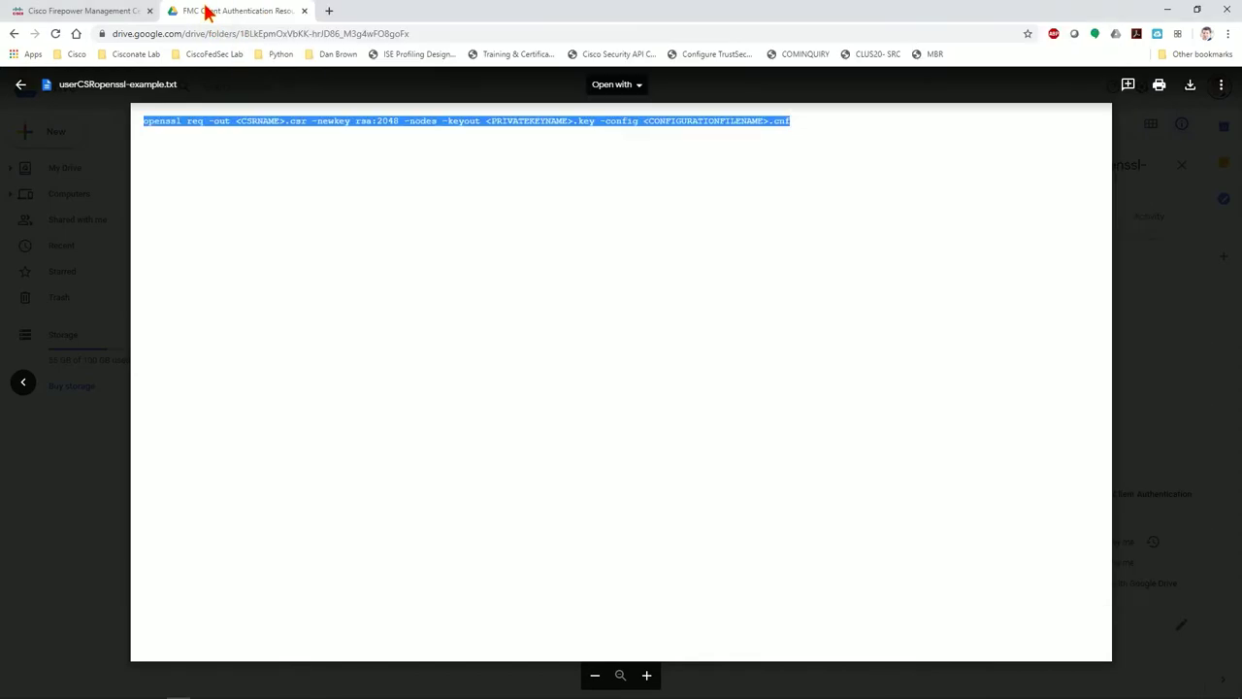
click(20, 84)
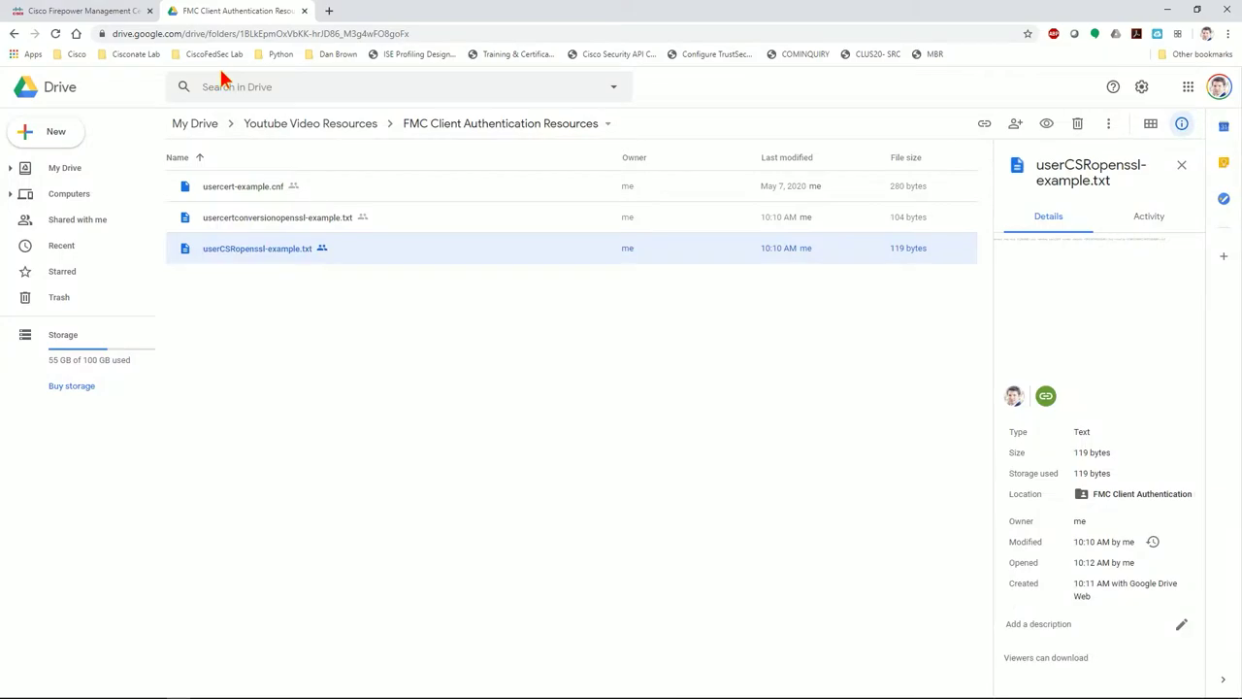
click(328, 11)
text(http)
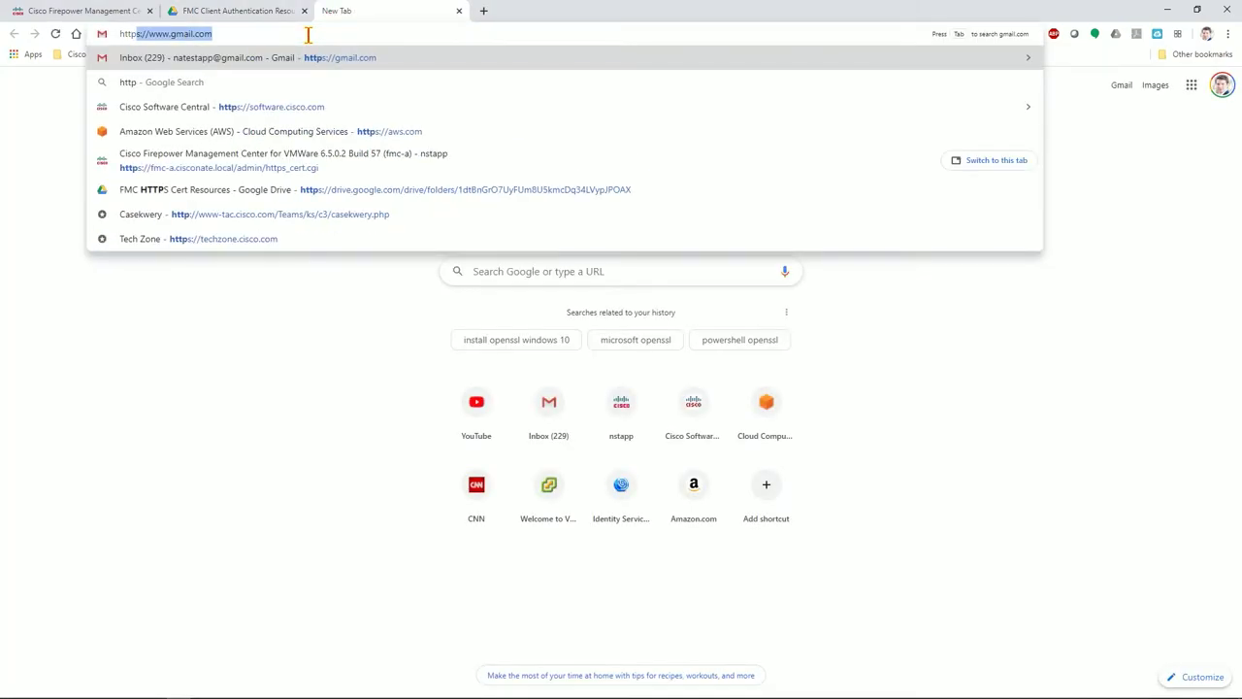
text(://192.168)
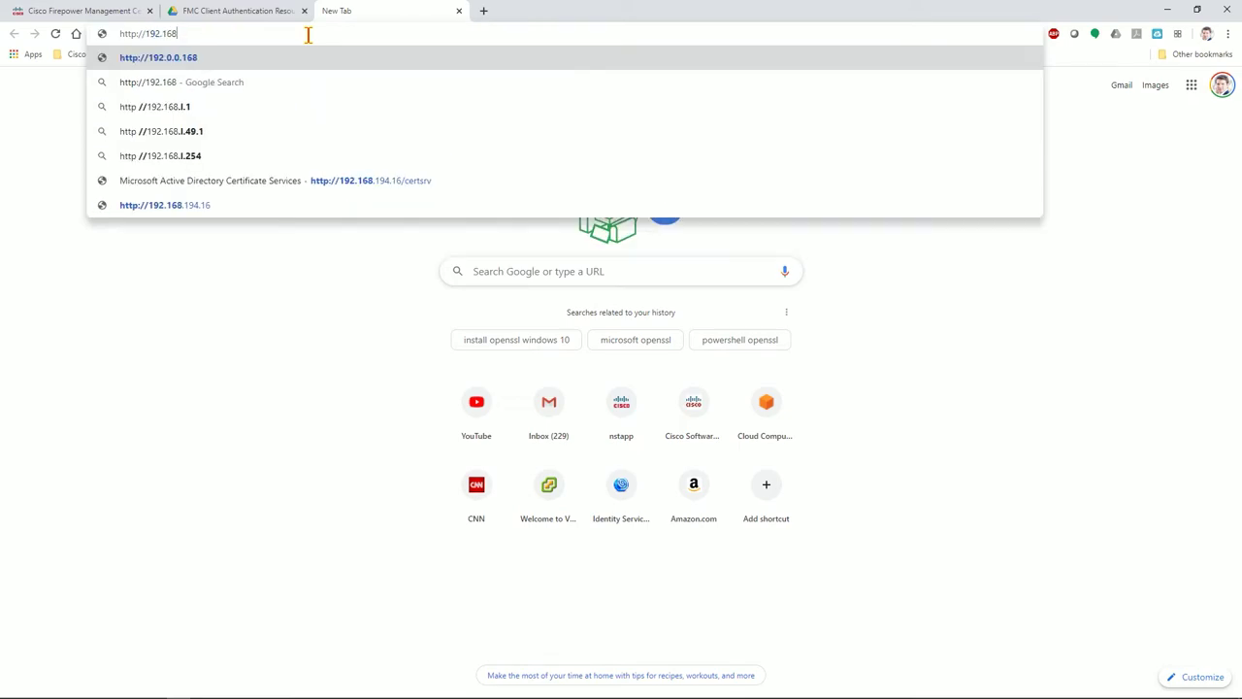
text(.194.16/)
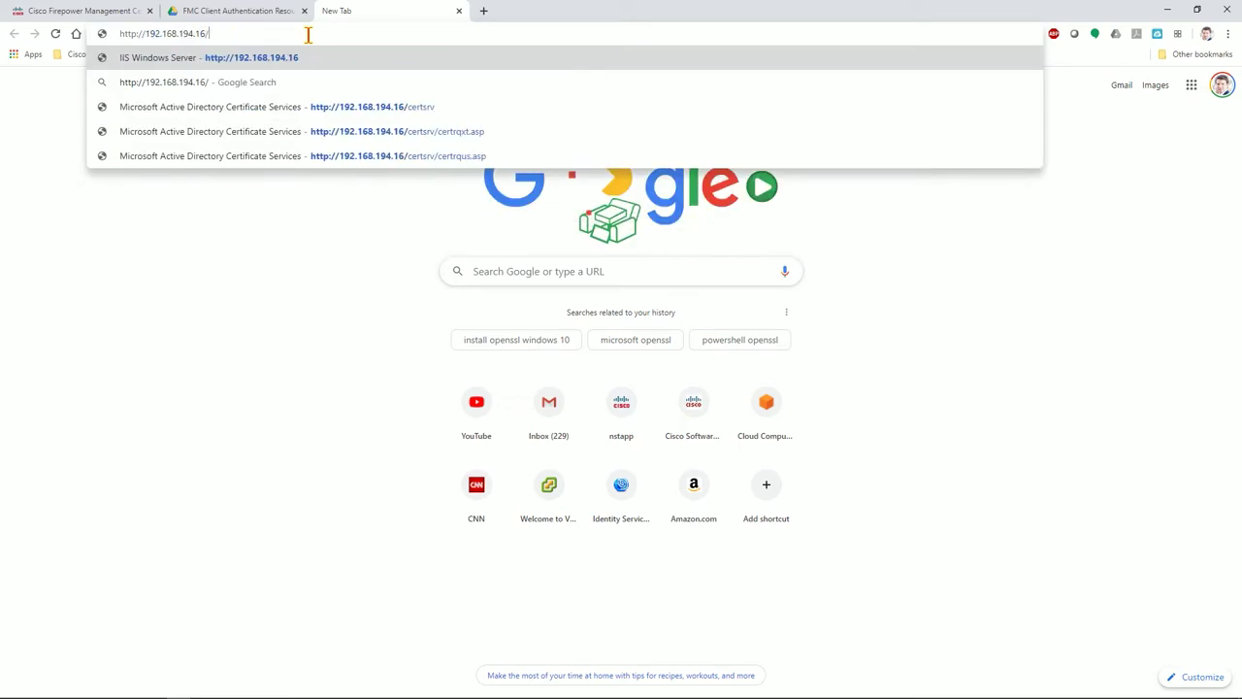
text(certsrv)
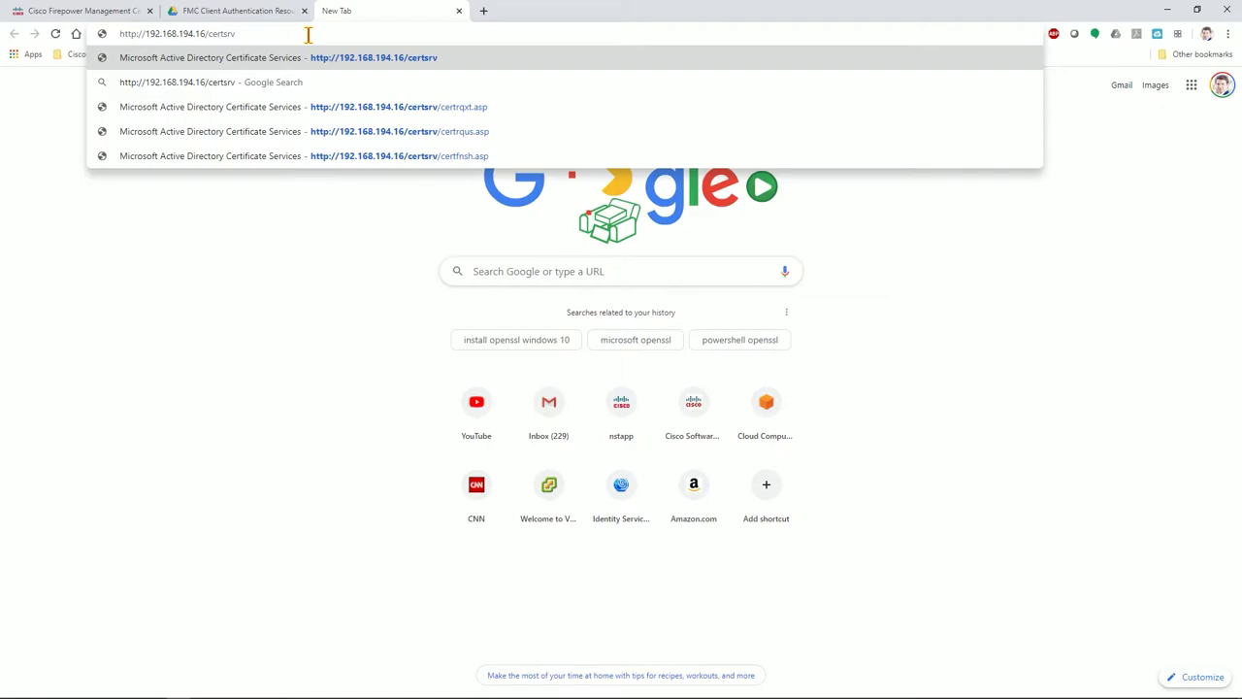
key(Return)
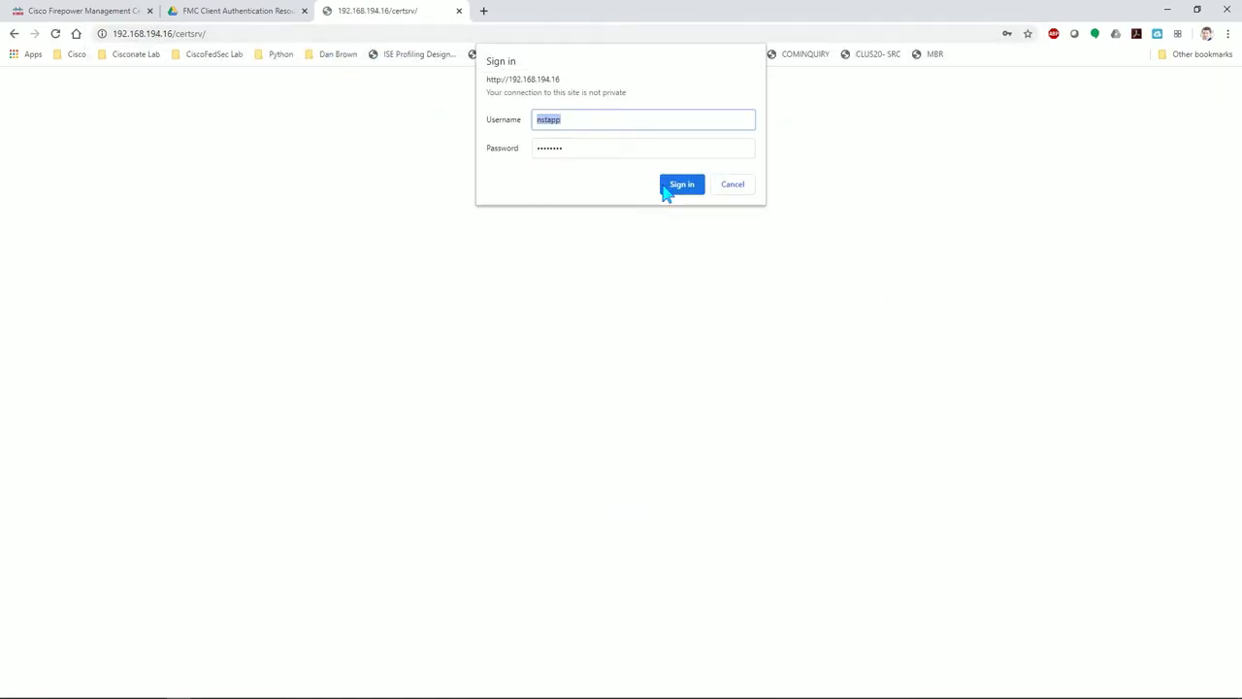
click(680, 184)
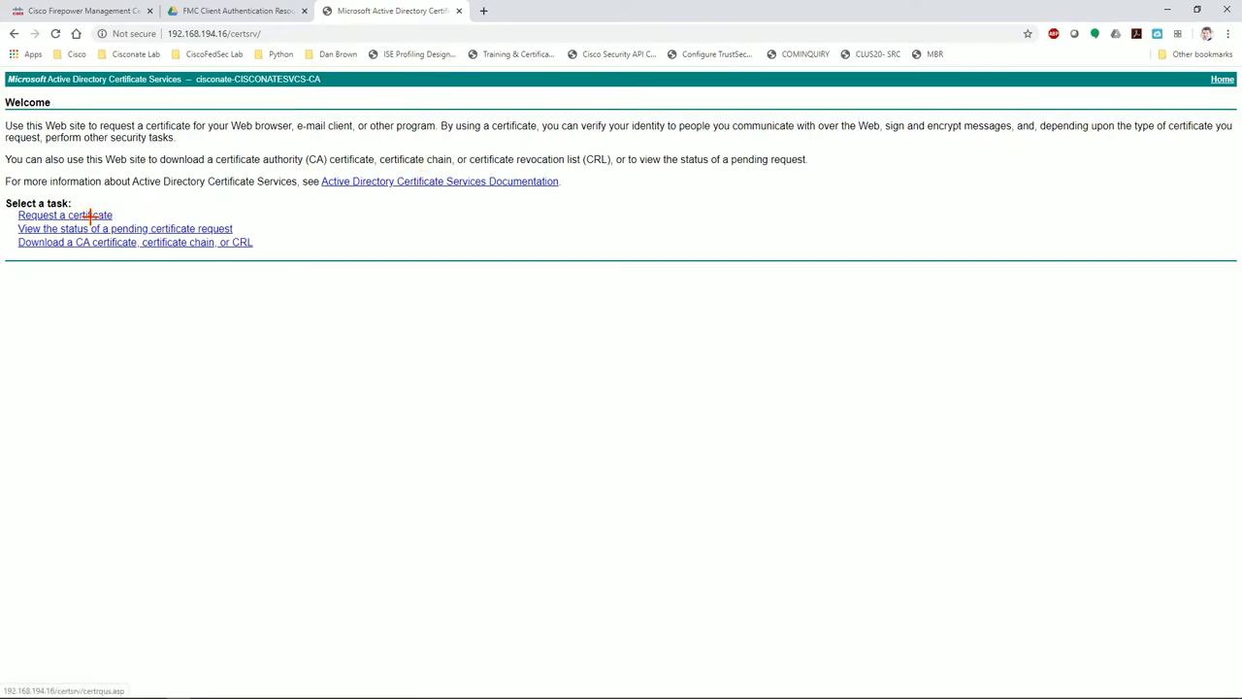
Submit the pasted usercert.csr as an advanced certificate request using the Domain User template
click(90, 214)
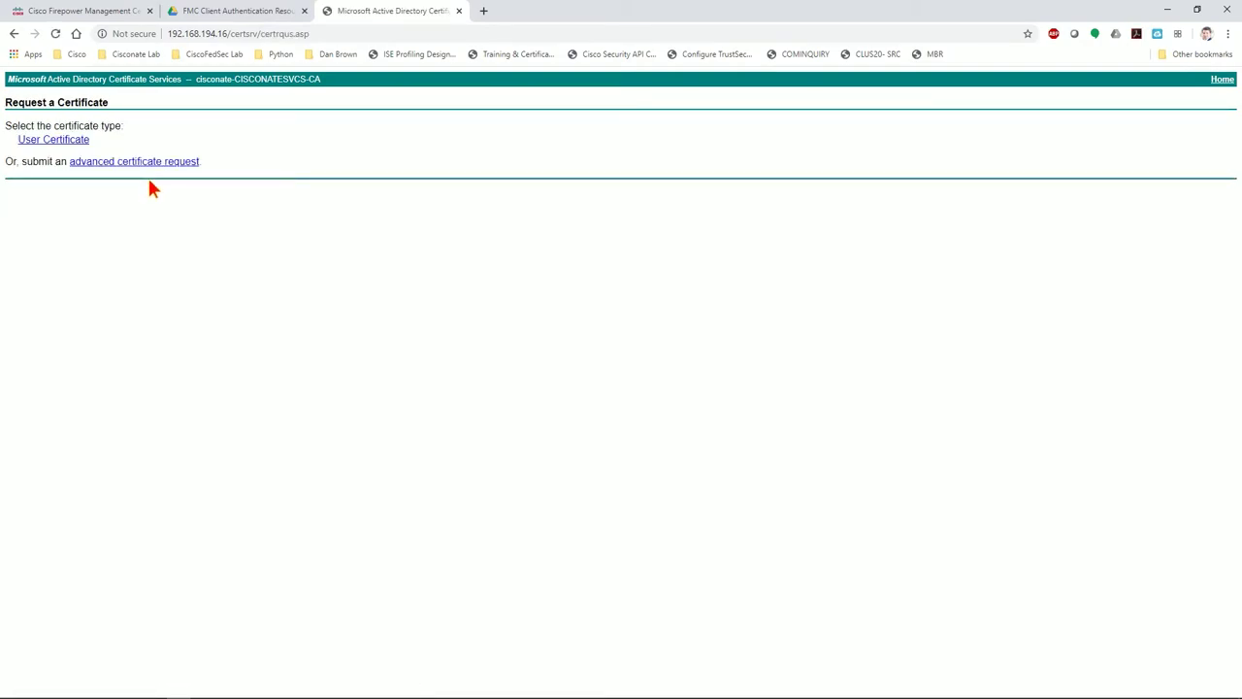
click(151, 161)
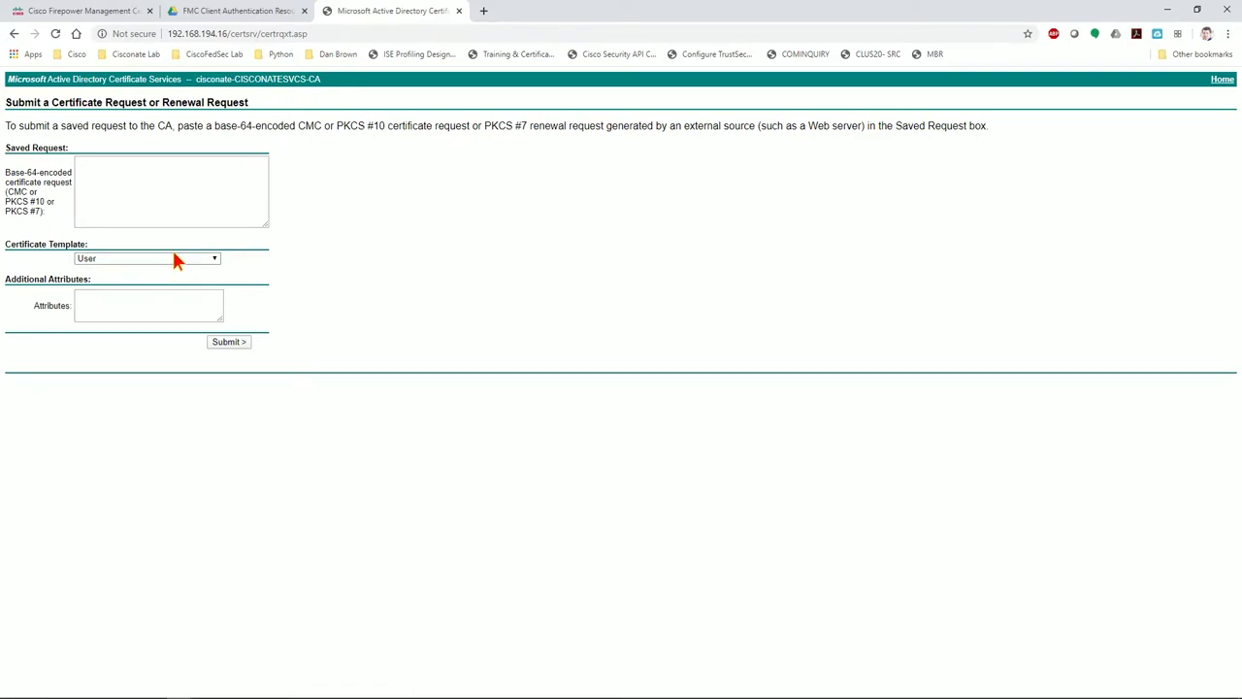
click(213, 260)
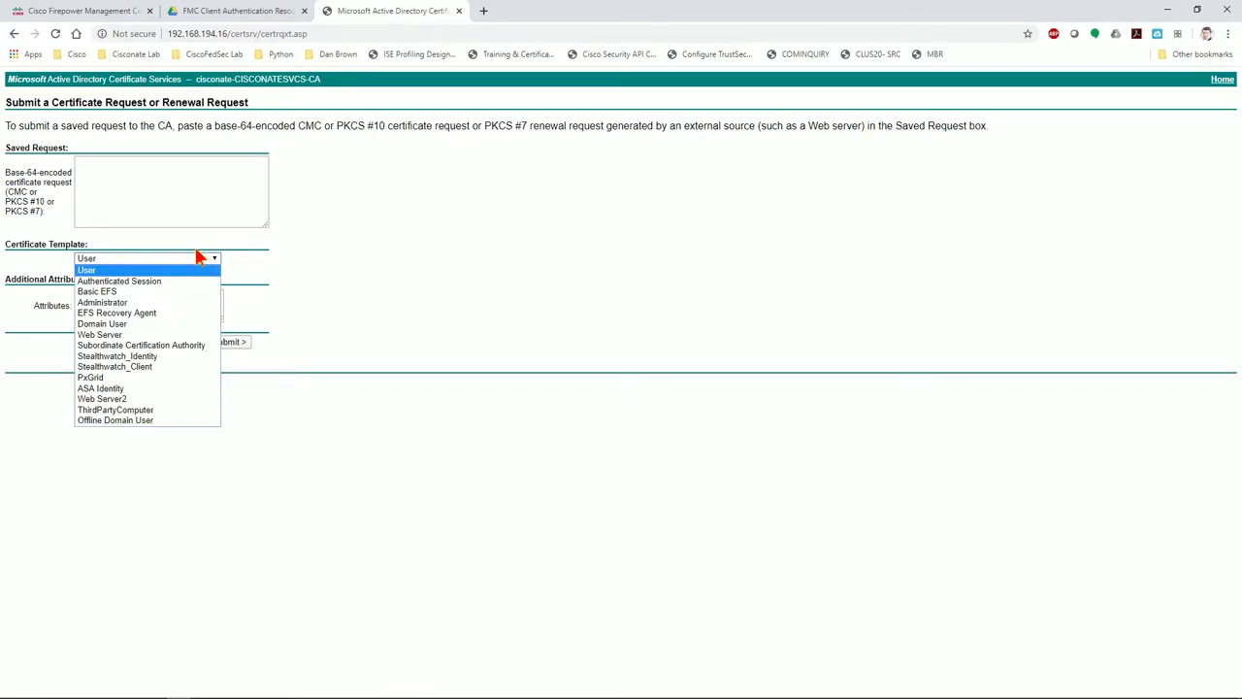
click(115, 322)
click(169, 185)
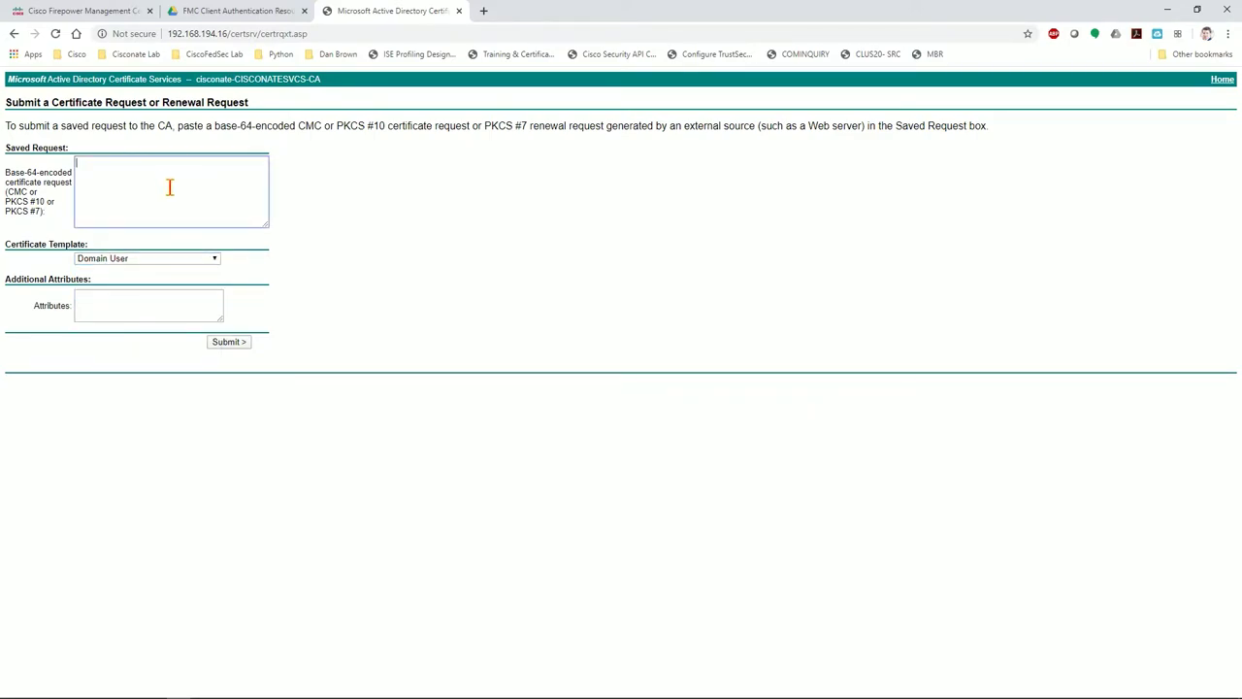
key(ctrl+v)
key(ctrl+a)
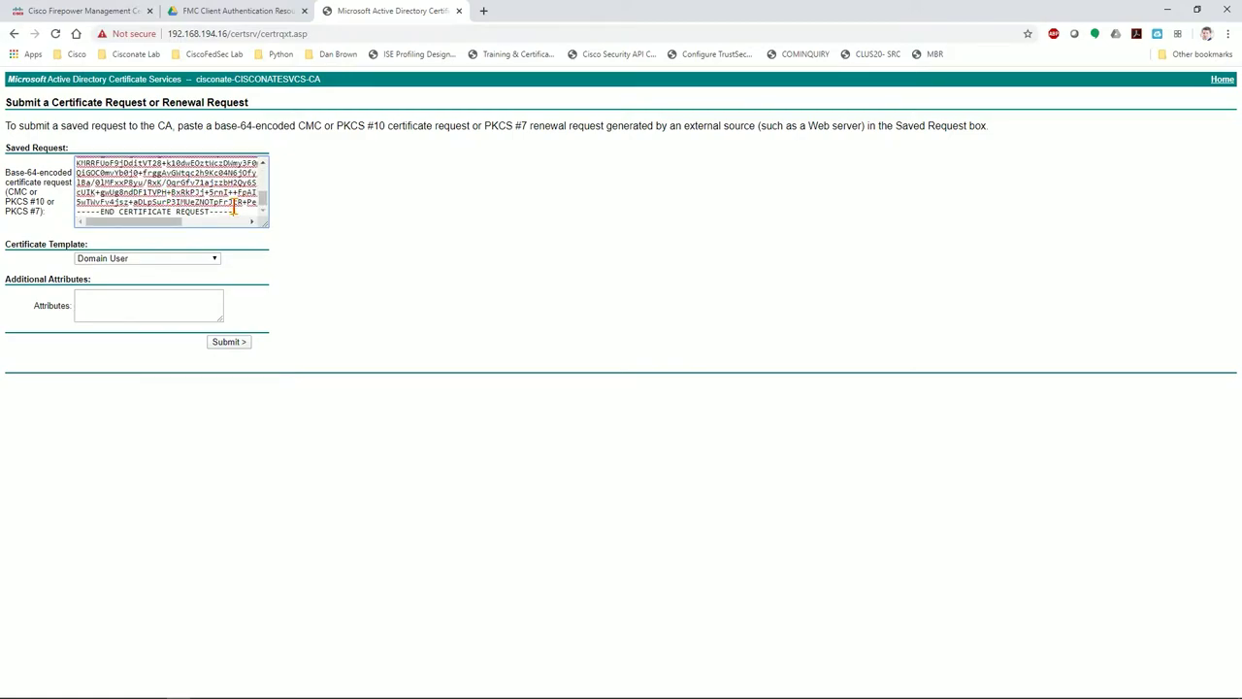
click(249, 335)
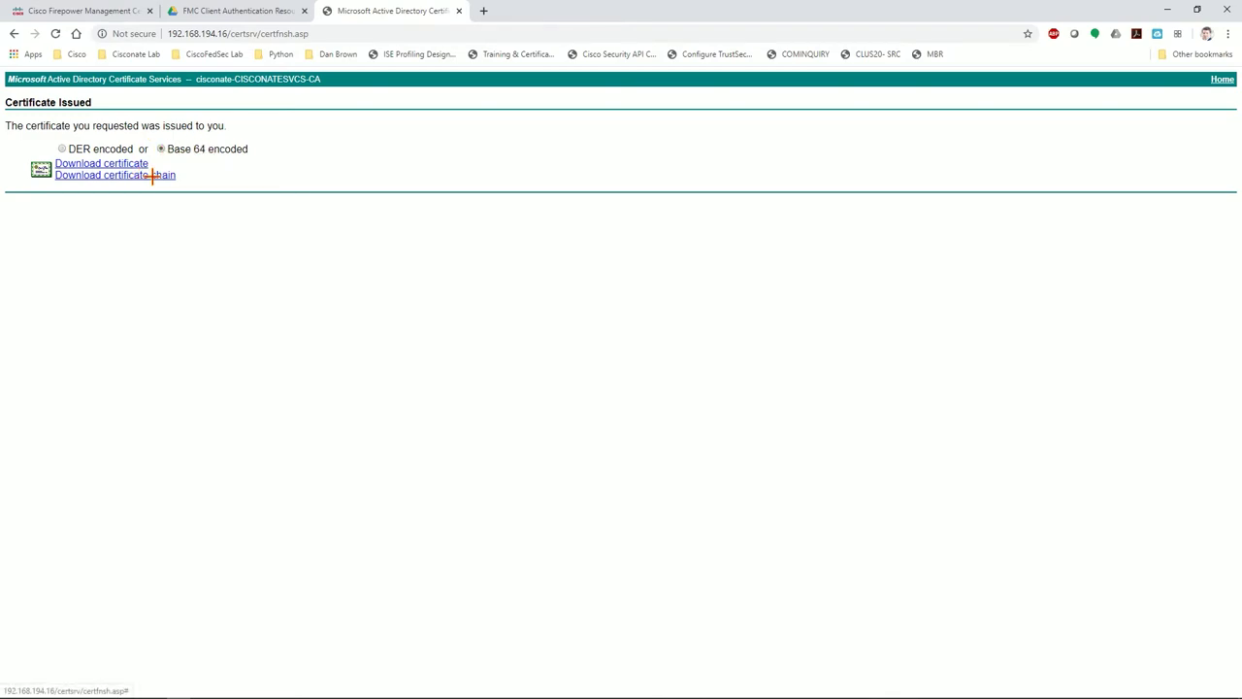
Download the issued chain as certnew (8).p7b, close the AD CS tab, and open the file
click(151, 175)
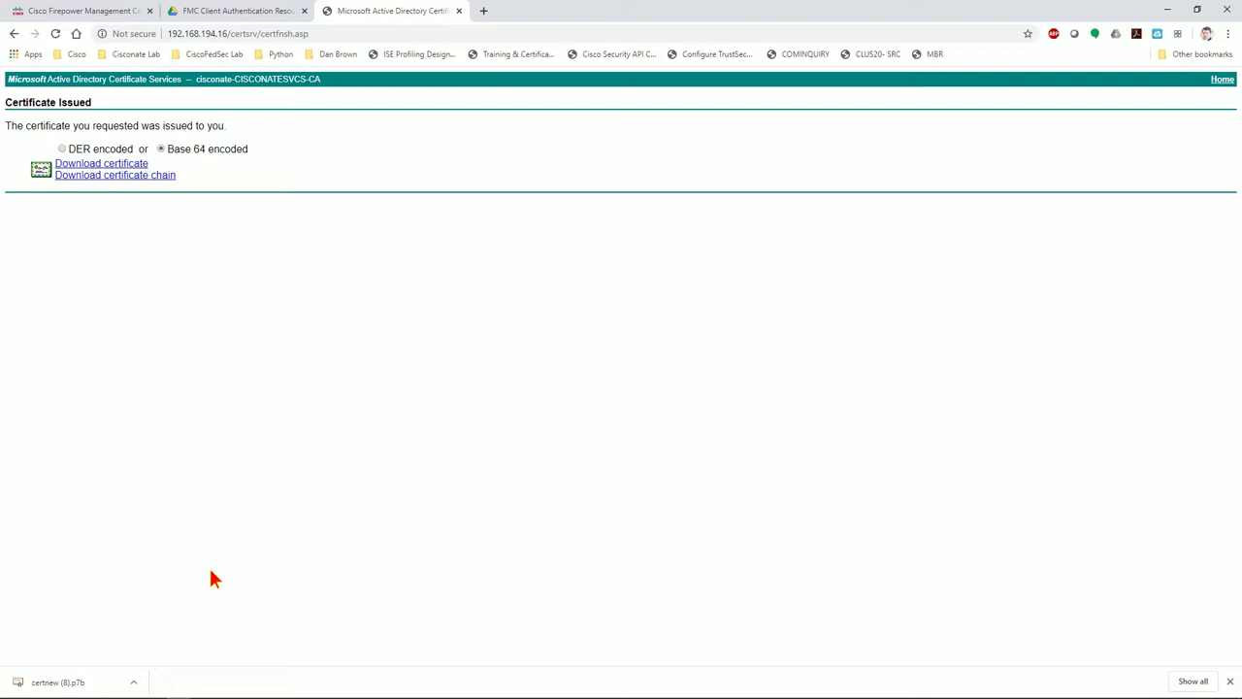
click(458, 11)
click(95, 685)
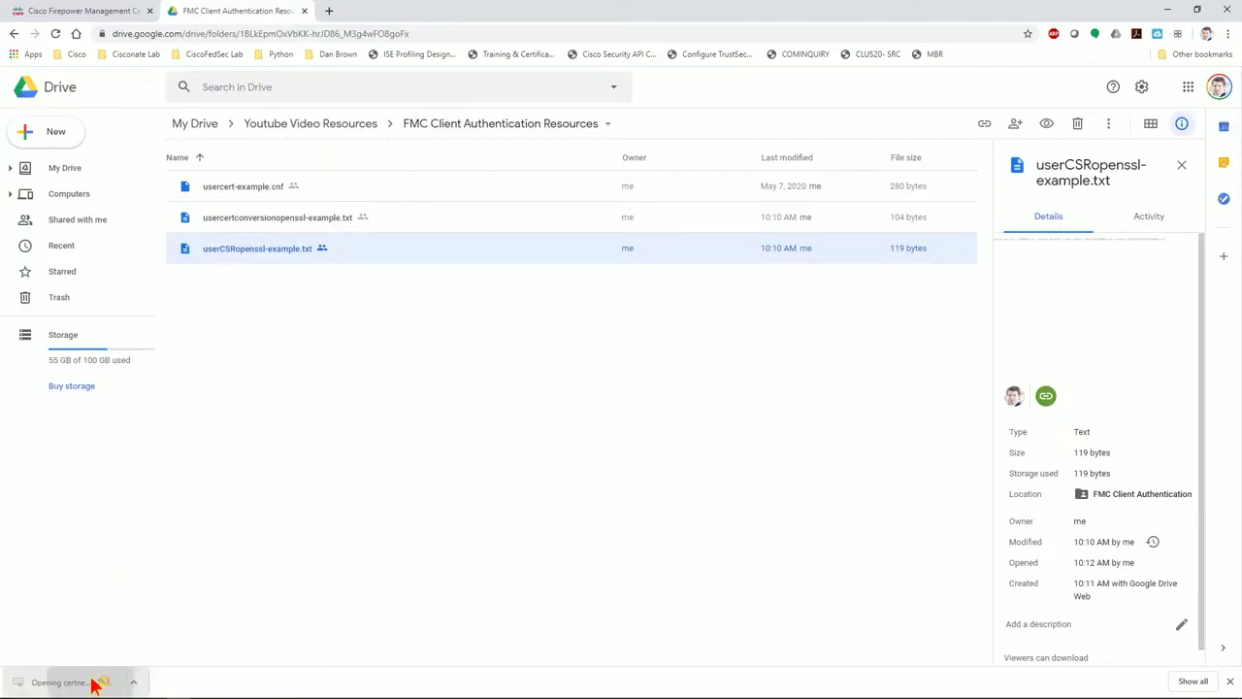
Start exporting the CA certificate from the chain in Base-64 encoded X.509 format
click(13, 73)
click(53, 86)
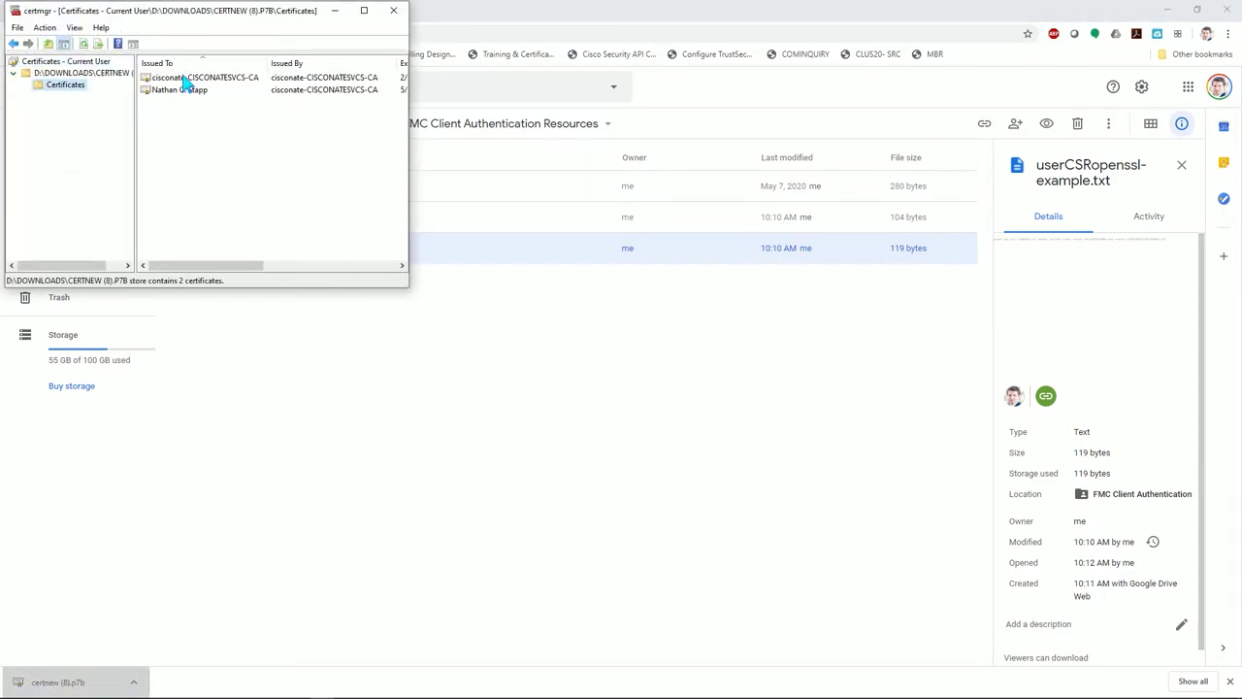
right_click(183, 76)
mouse_move(230, 107)
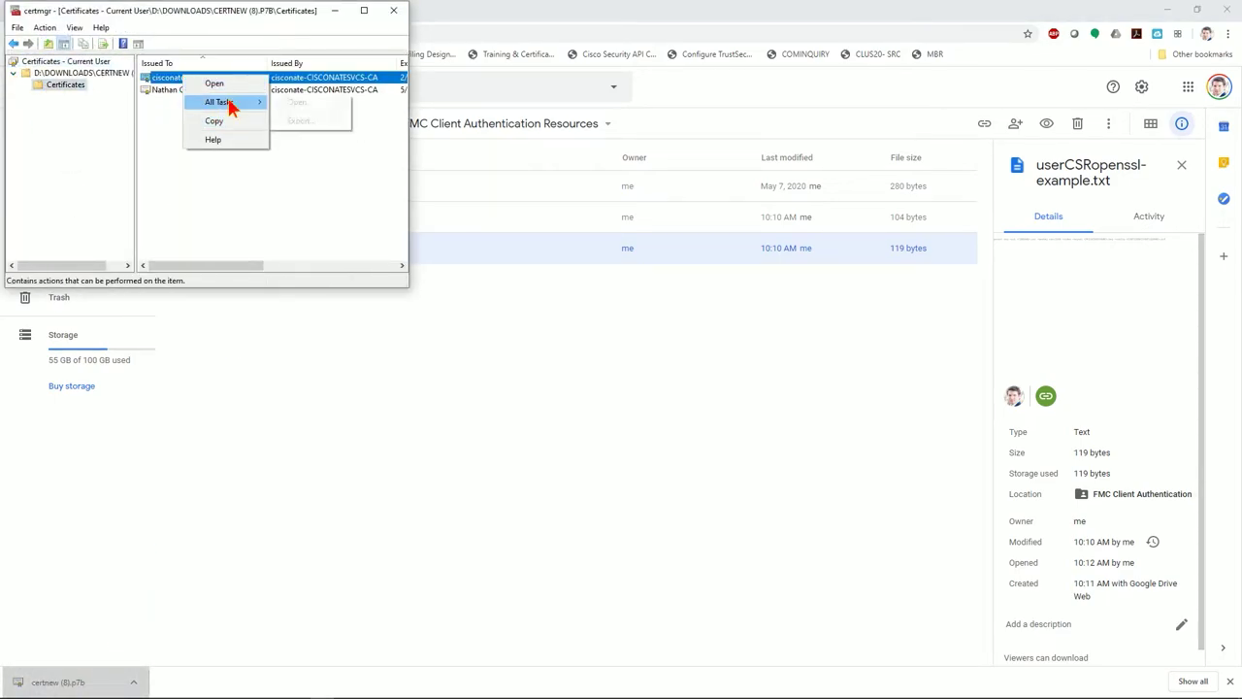
click(297, 122)
click(298, 324)
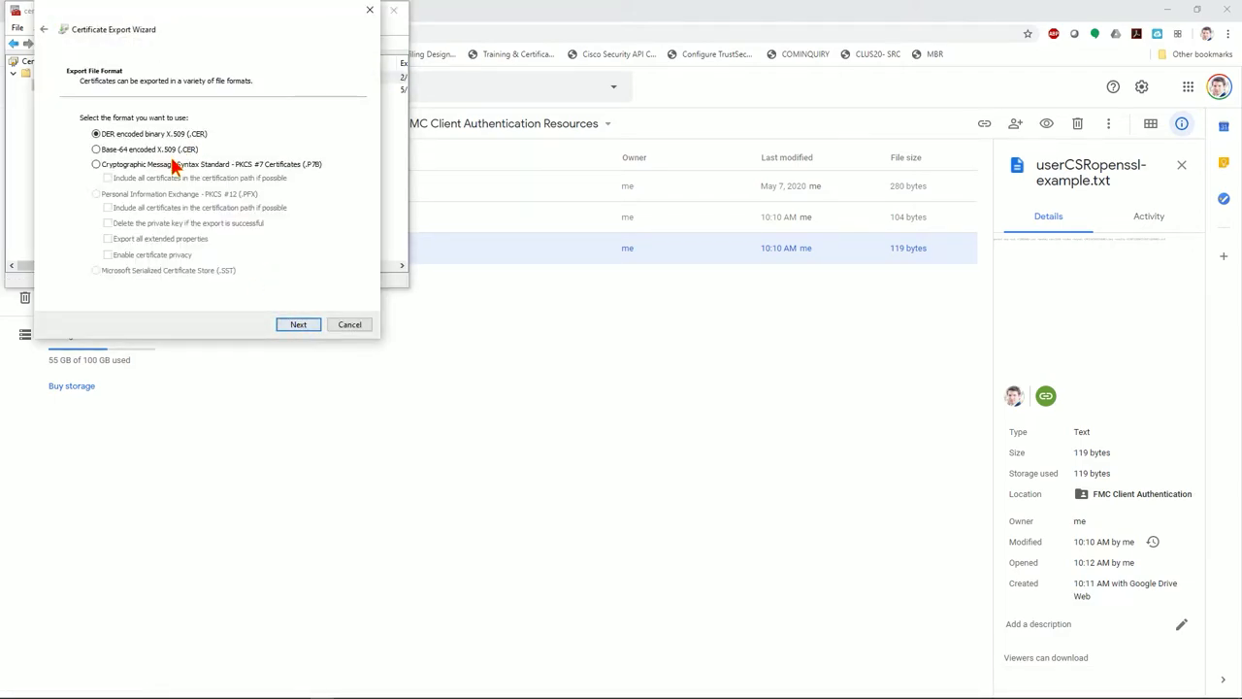
click(96, 149)
click(298, 324)
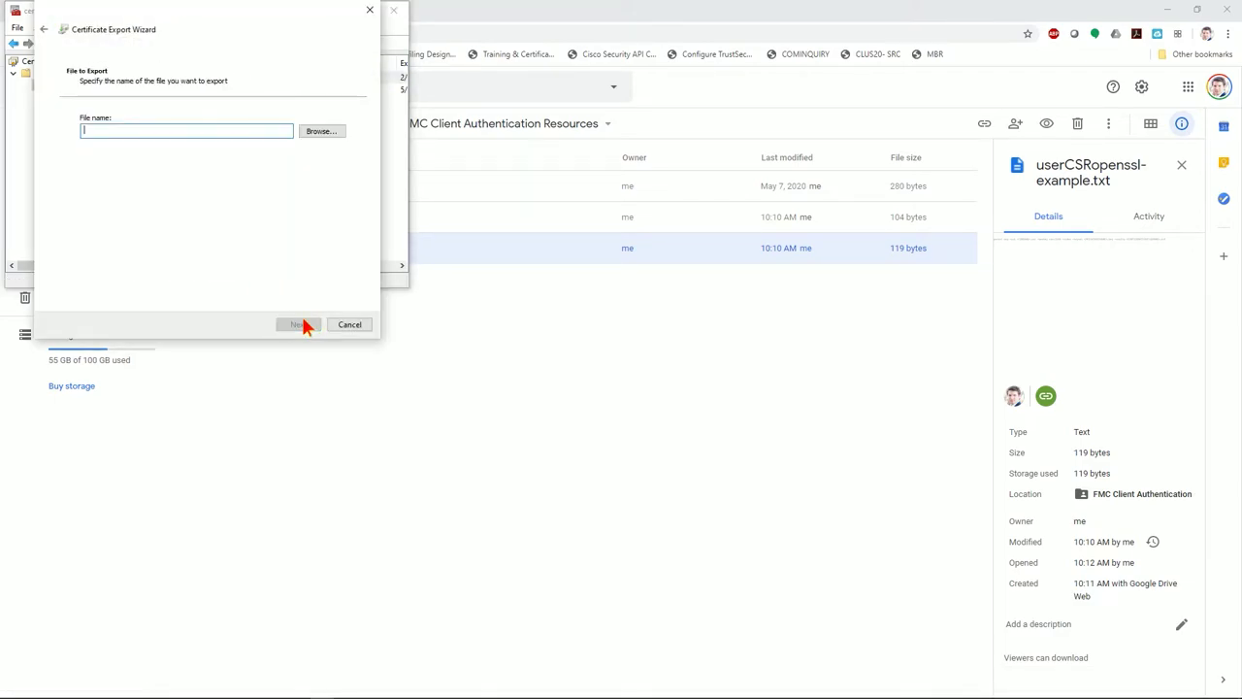
Browse the export location to the user's home folder under C:\Users
click(340, 136)
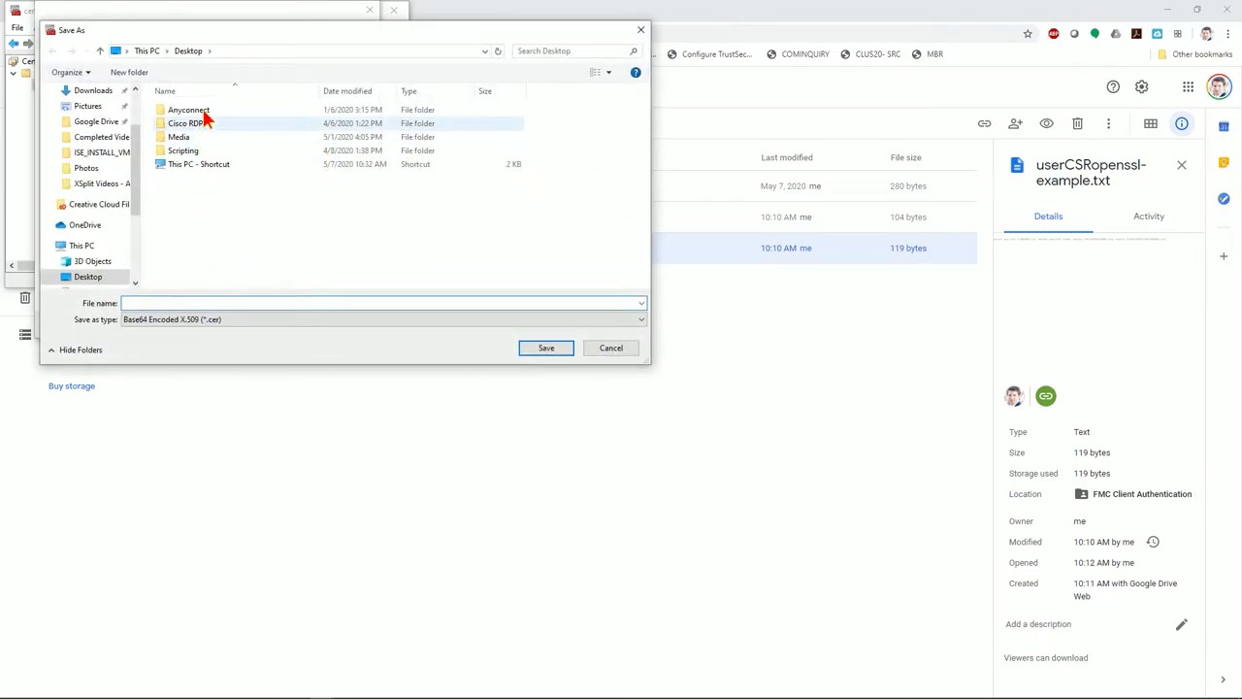
scroll(86, 267, down, 3)
click(93, 219)
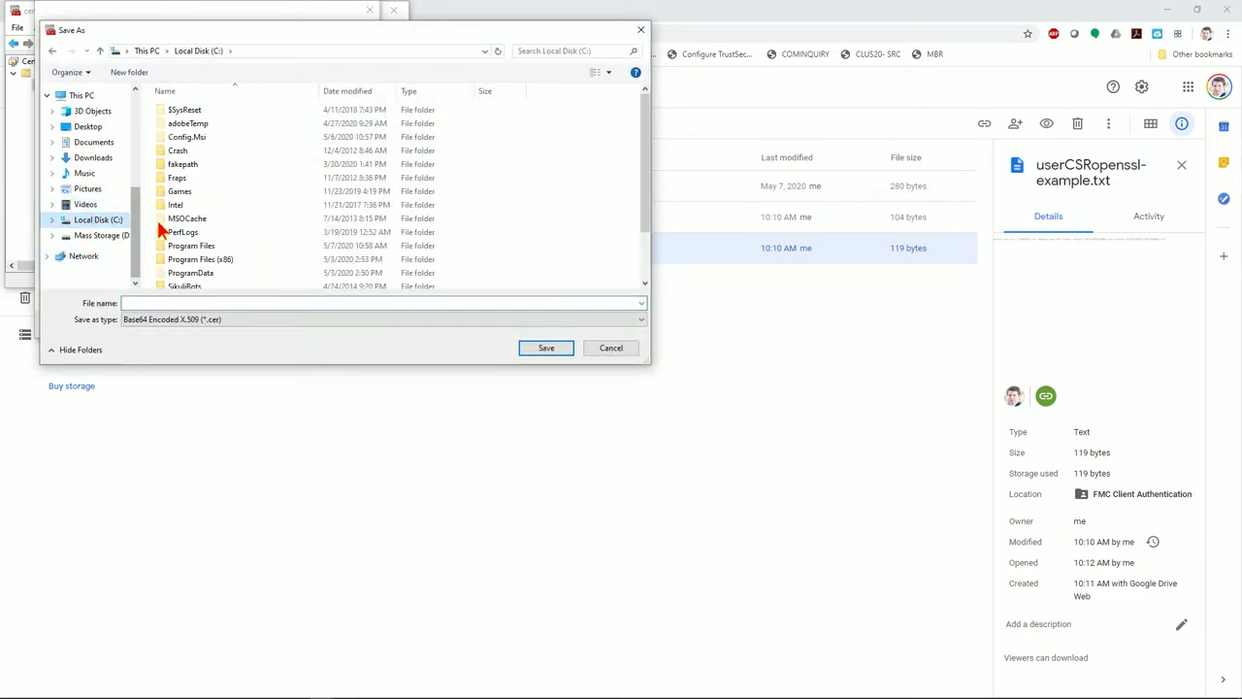
scroll(236, 243, down, 3)
double_click(229, 246)
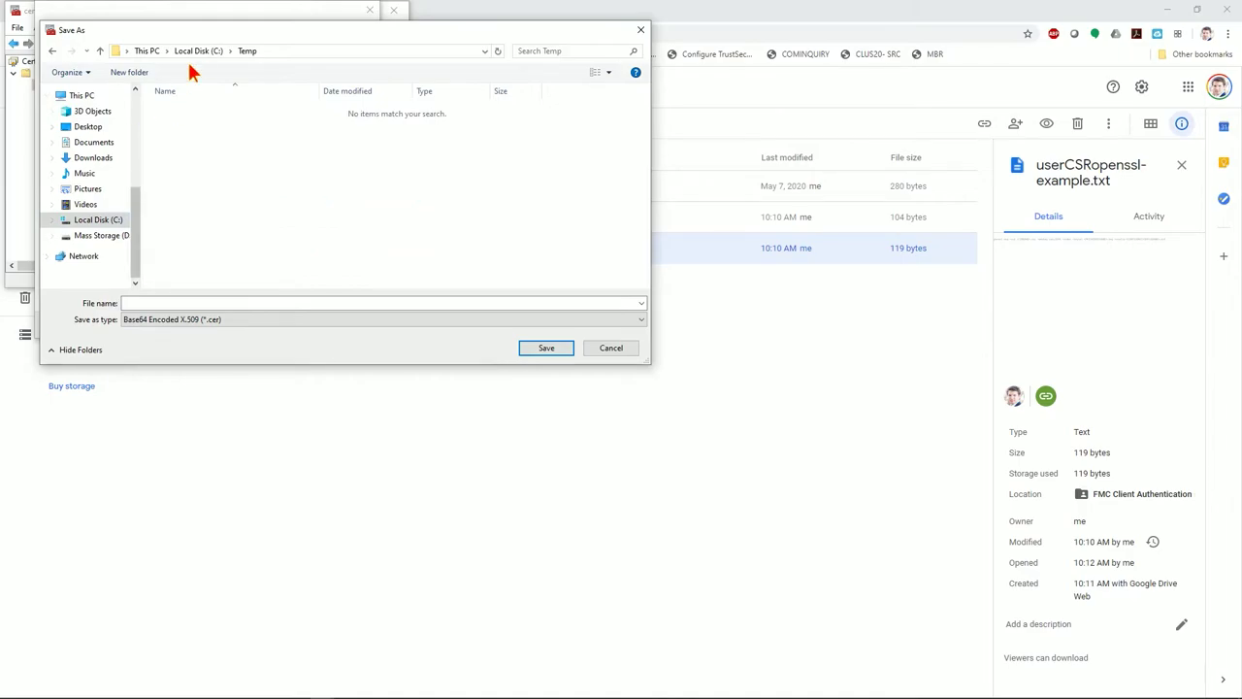
click(198, 51)
scroll(200, 256, down, 3)
double_click(184, 253)
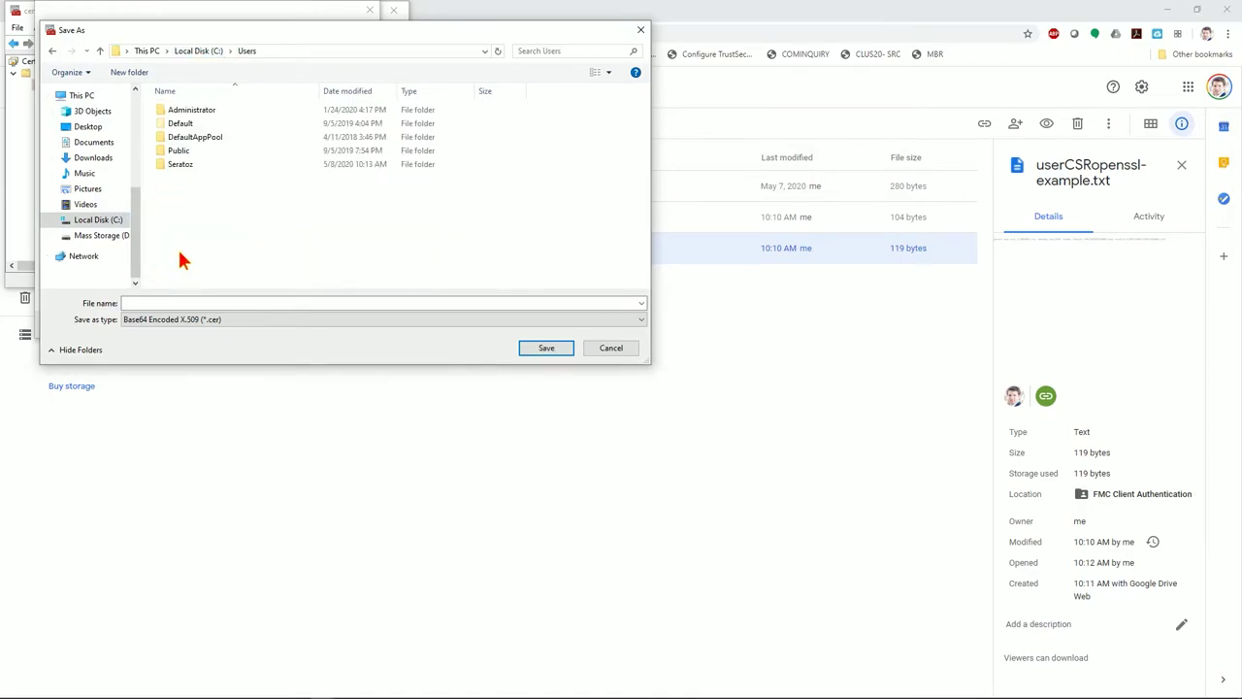
double_click(178, 163)
scroll(270, 231, down, 10)
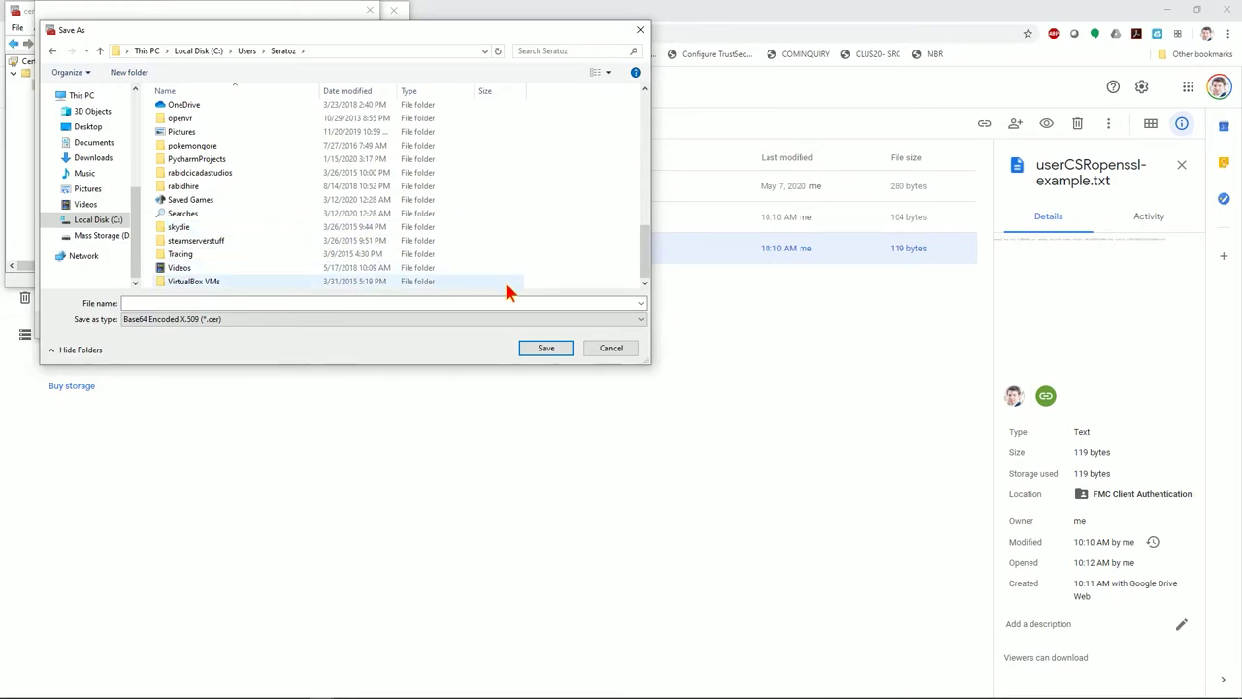
Name the export rootca, save it, and finish the Certificate Export Wizard
click(241, 304)
text(roota)
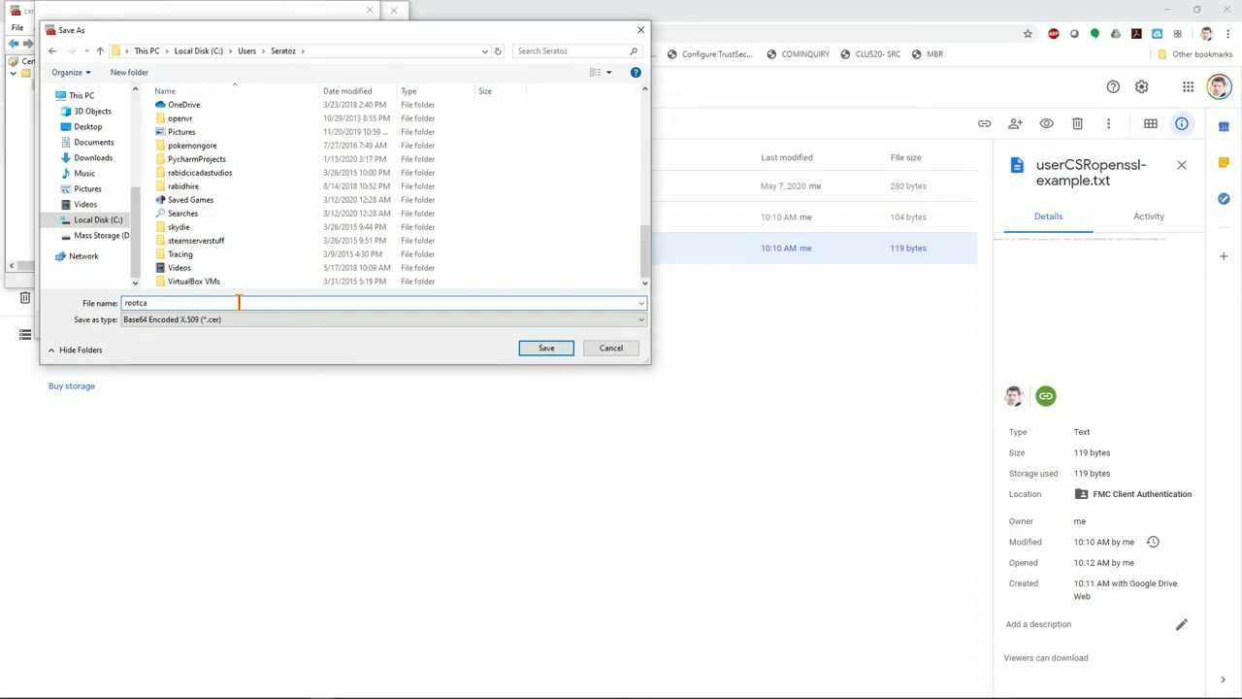
drag(259, 33, 283, 65)
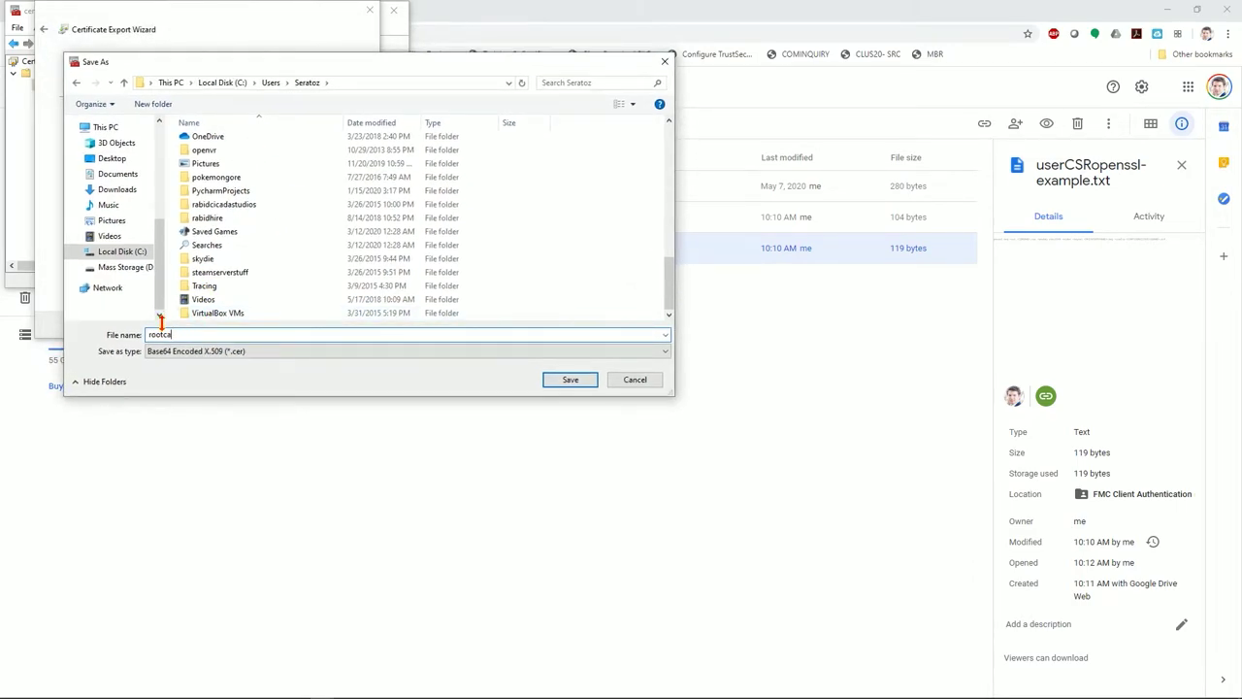
click(580, 381)
click(297, 328)
click(297, 326)
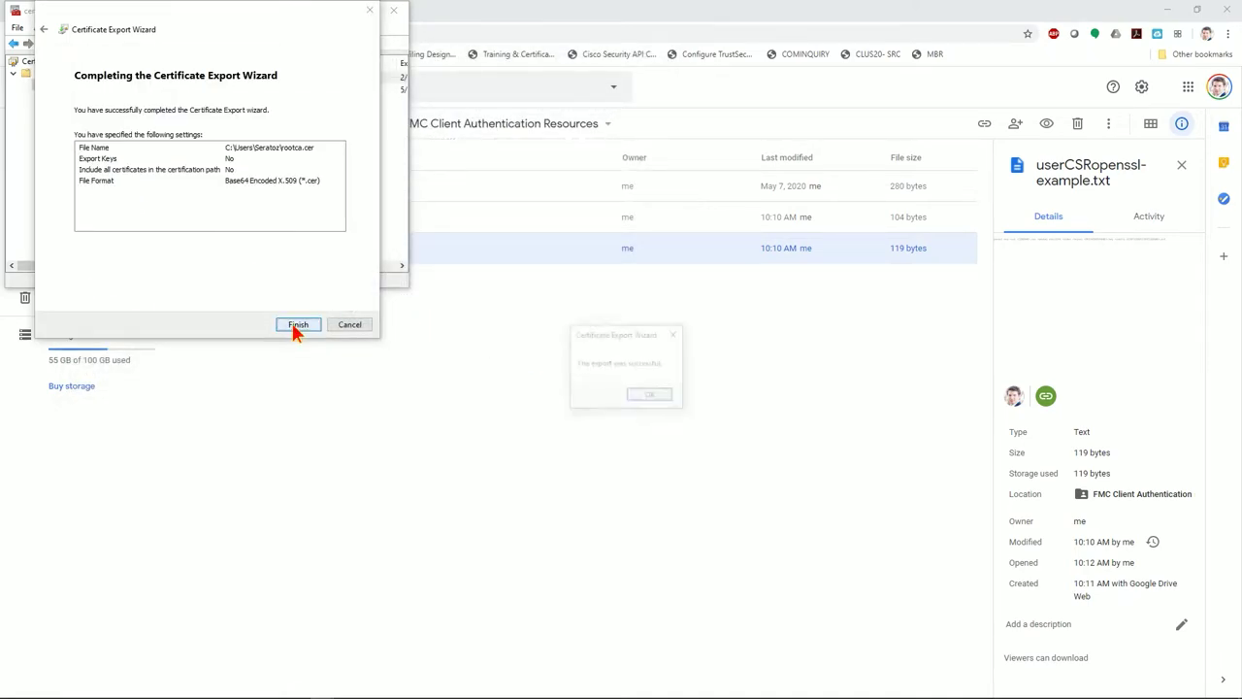
click(626, 394)
click(180, 90)
Start exporting the user certificate in Base-64 encoded X.509 format
right_click(180, 93)
mouse_move(222, 115)
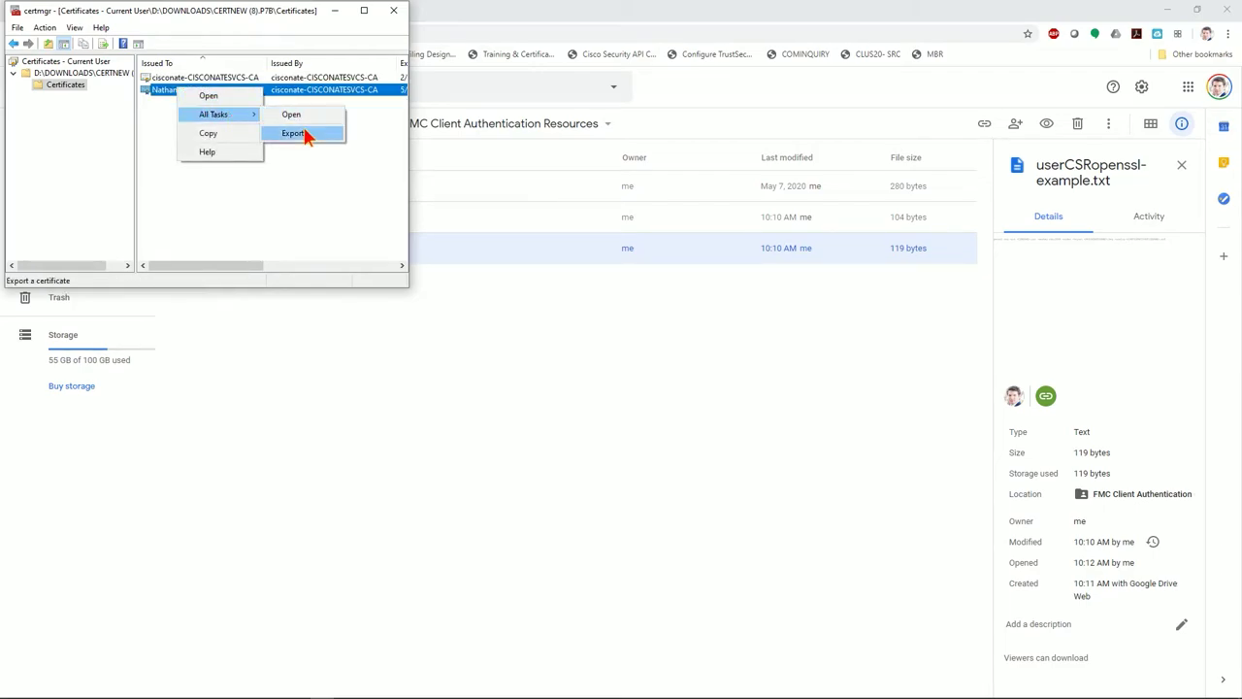
click(304, 136)
click(299, 326)
click(167, 150)
click(295, 326)
Set the export destination to the home folder under C:\Users with file name user
click(335, 130)
scroll(225, 272, down, 5)
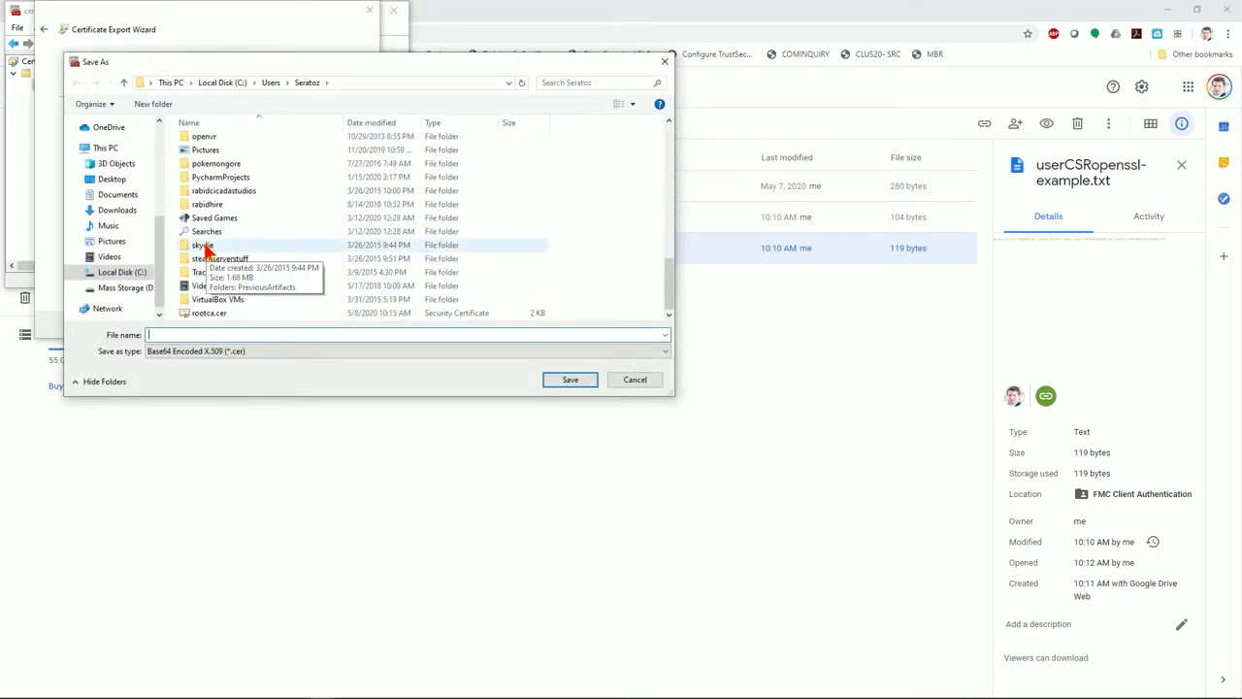
click(121, 272)
scroll(214, 250, down, 2)
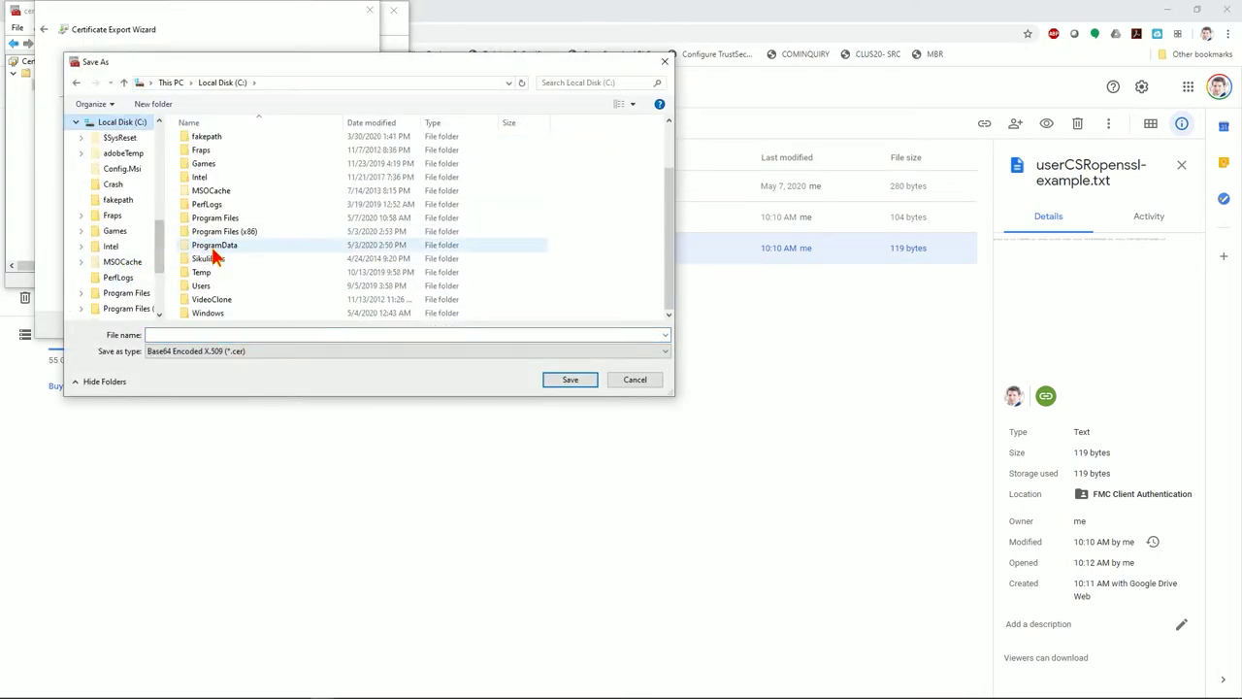
double_click(206, 285)
double_click(211, 204)
click(256, 334)
text(user)
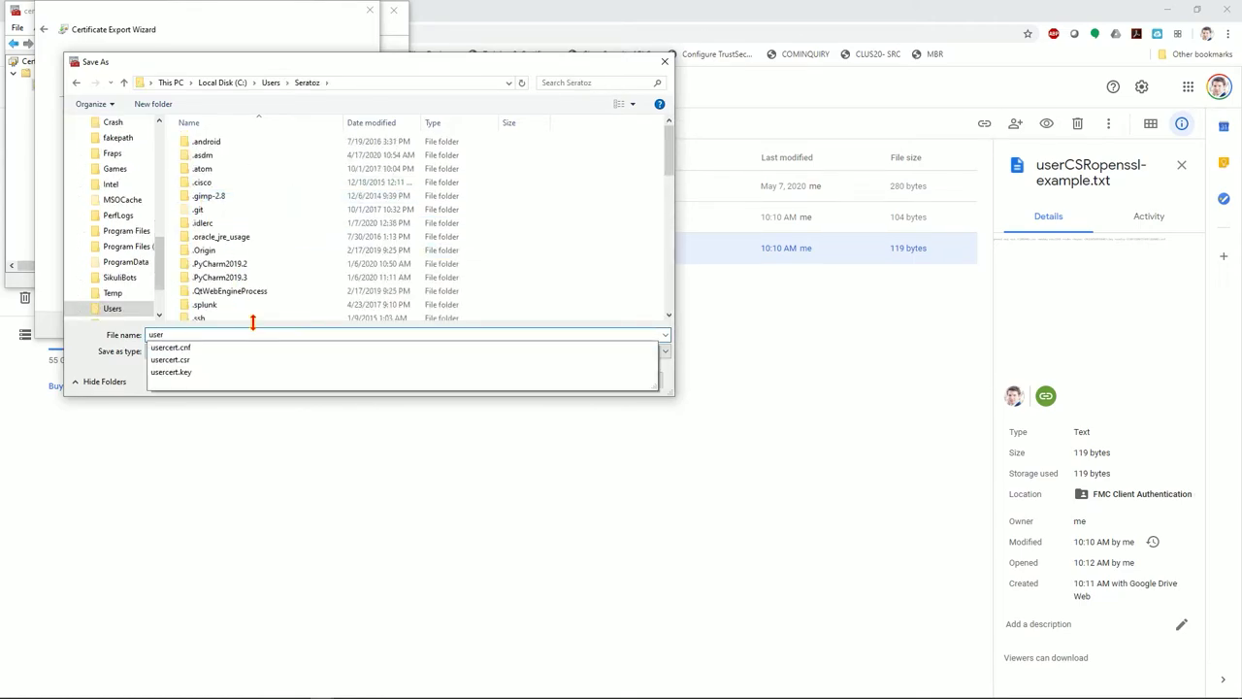
Complete the export of user.cer, acknowledge the success message, and close certmgr
click(573, 249)
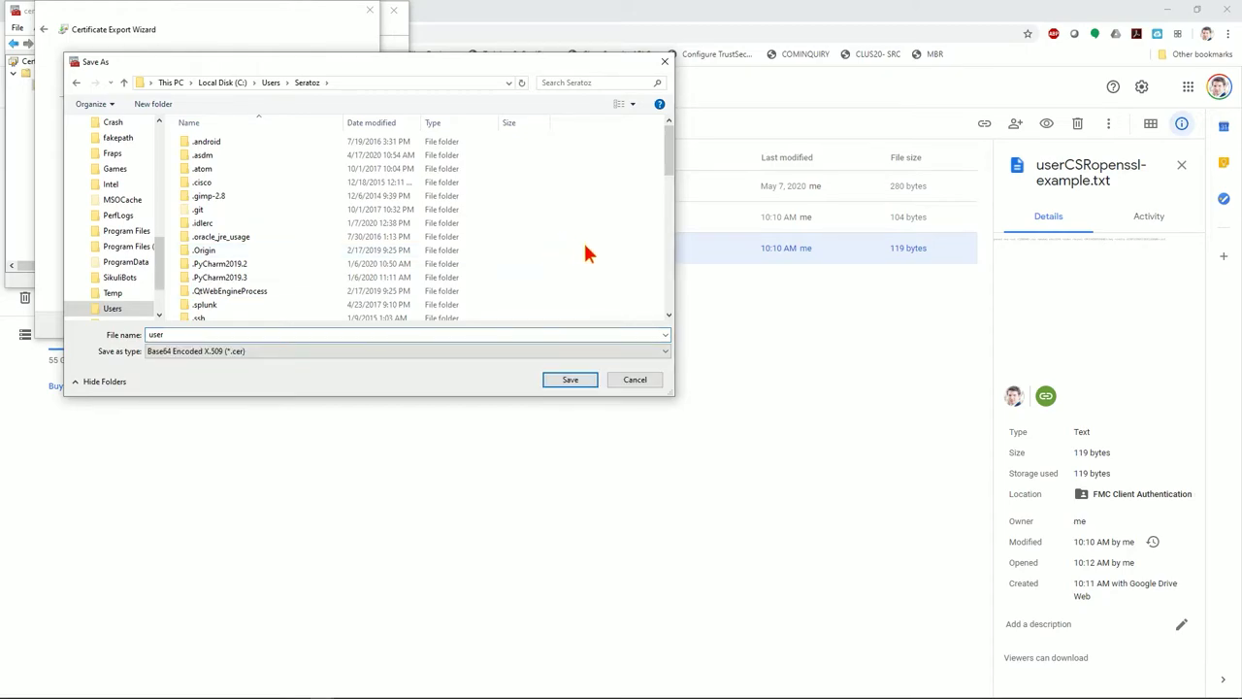
click(570, 382)
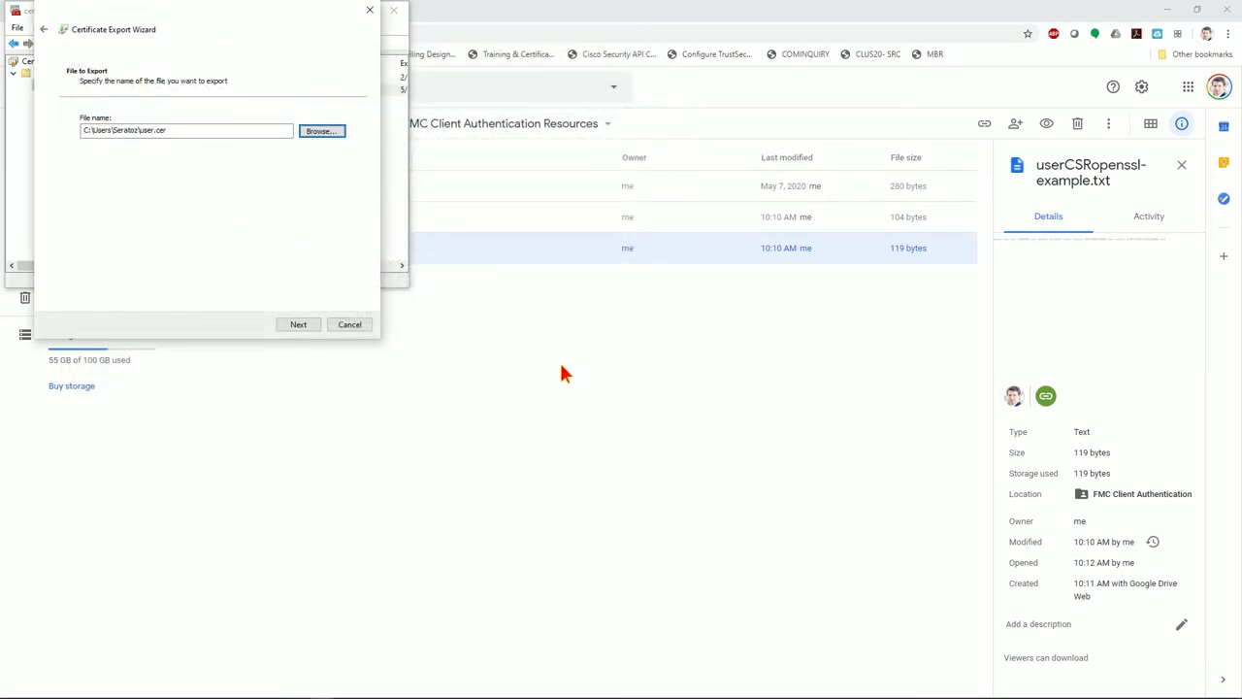
click(291, 330)
click(296, 326)
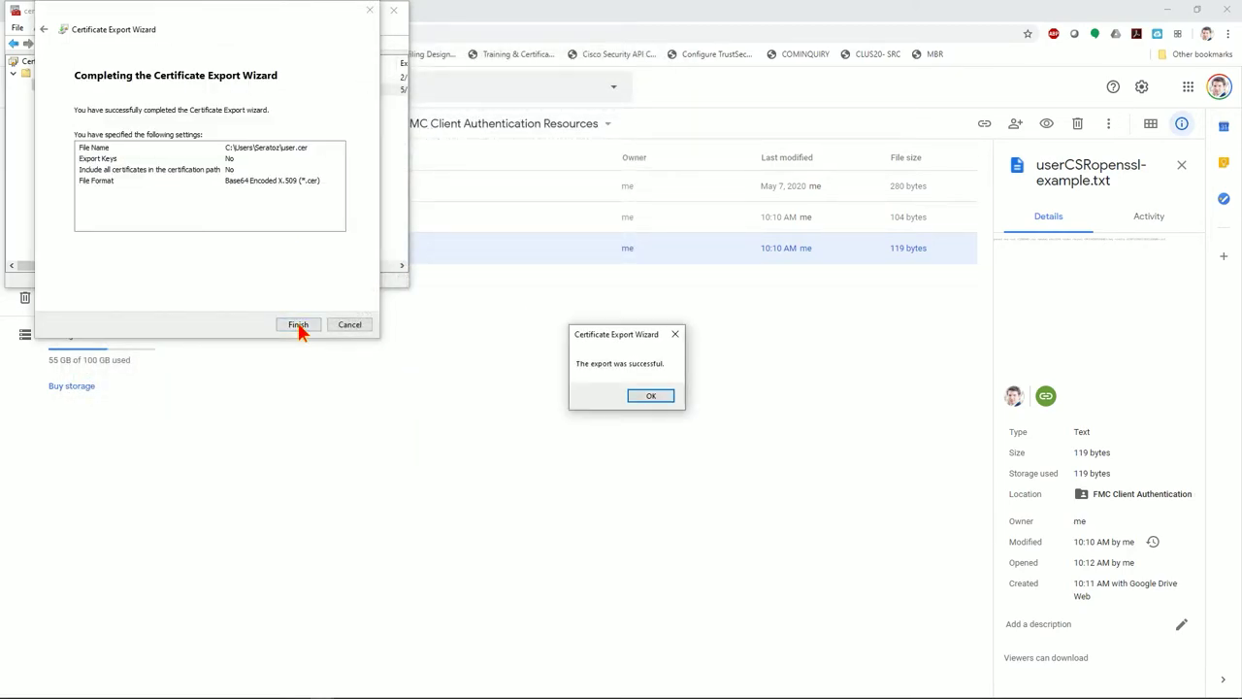
click(645, 394)
click(393, 11)
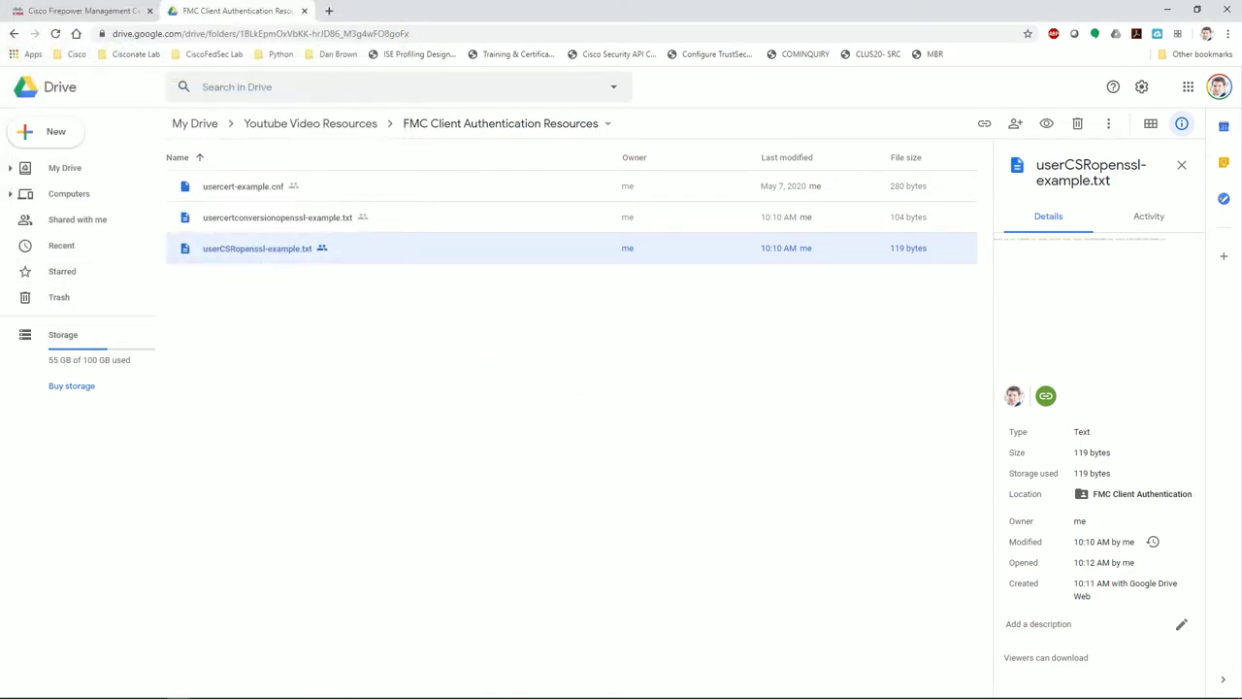
Confirm user.cer and rootca.cer are present in the home folder
click(150, 688)
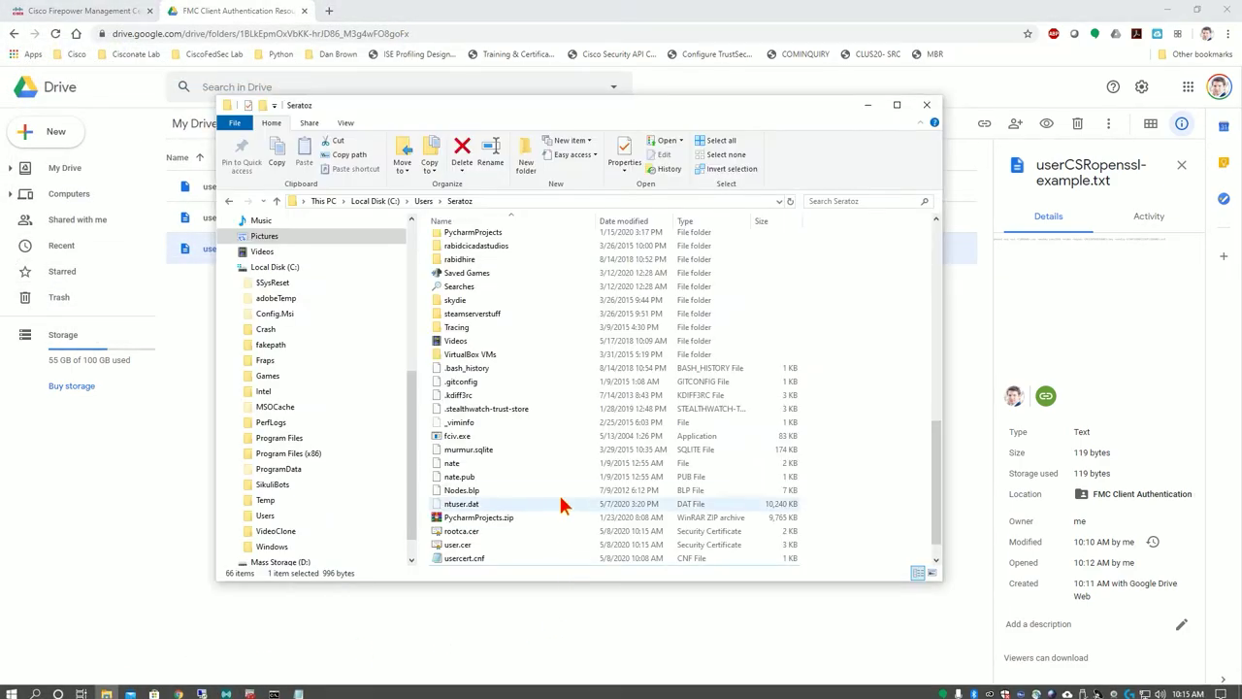
scroll(558, 509, down, 2)
click(480, 549)
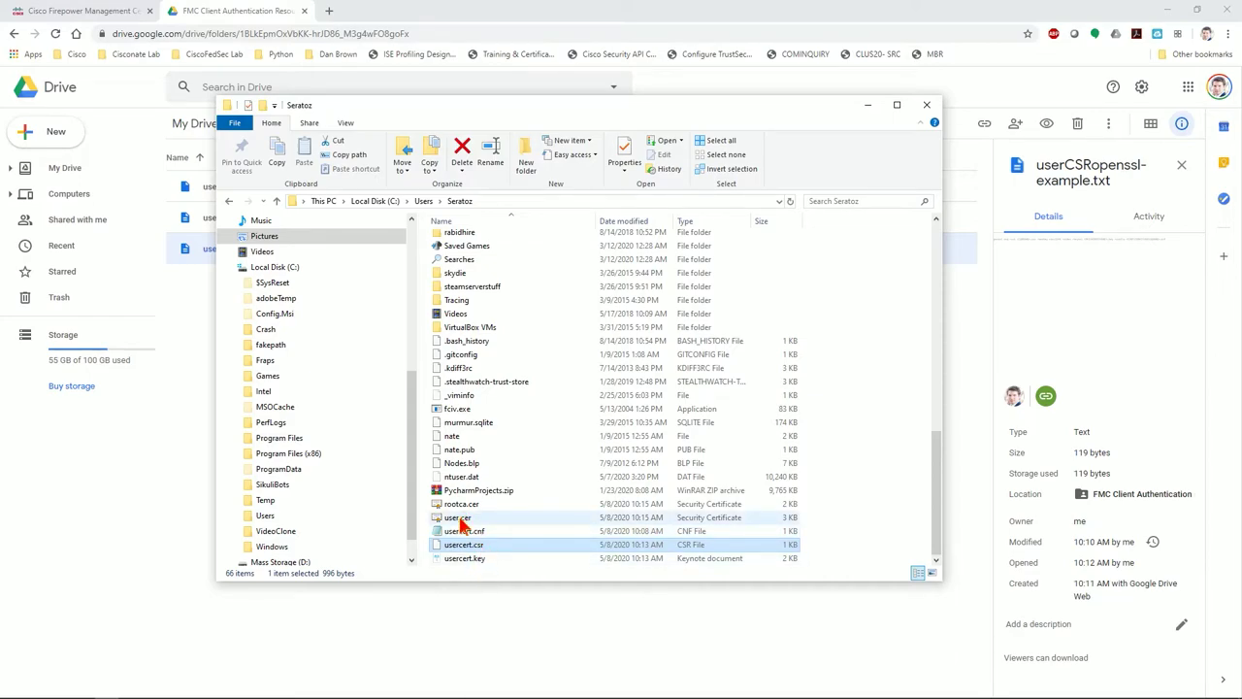
click(462, 520)
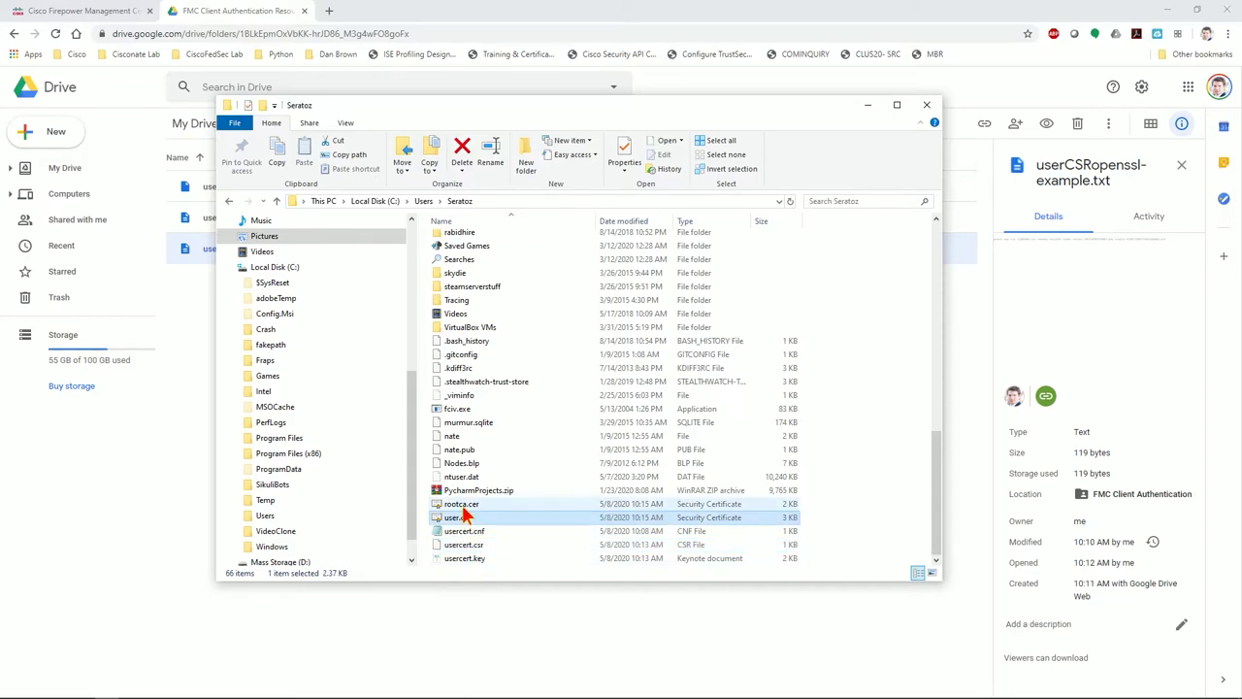
click(462, 507)
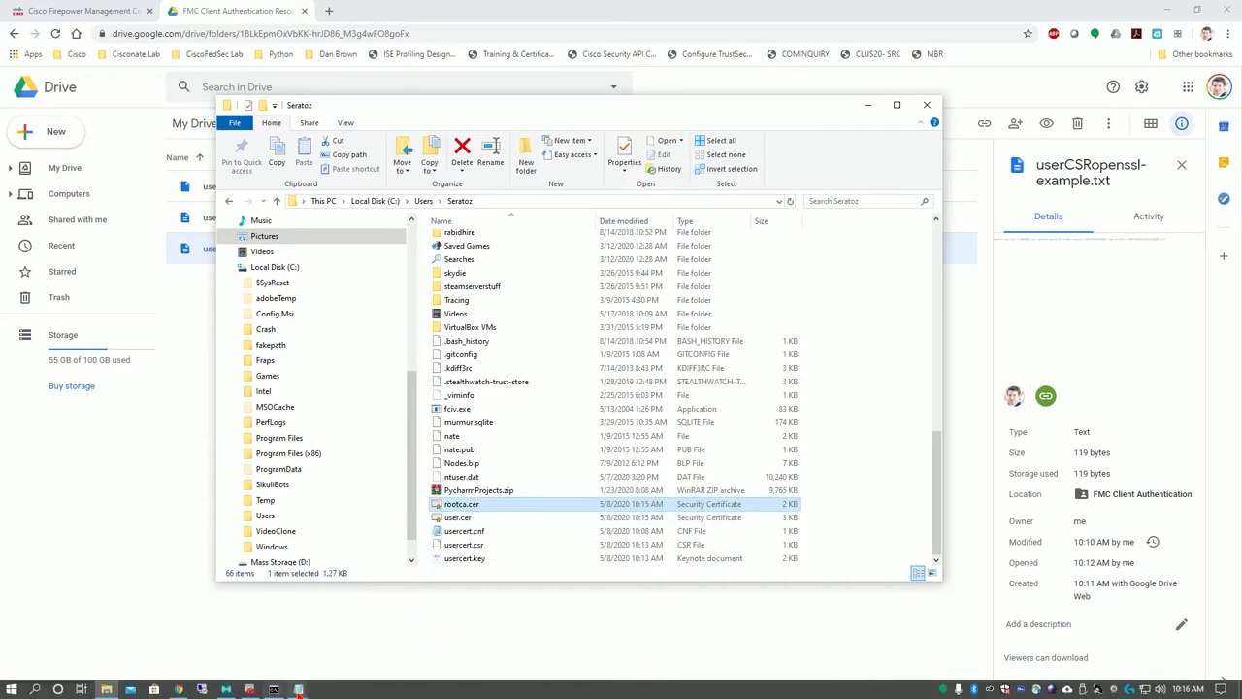
Open usercertconversionopenssl-example.txt in Drive and copy its openssl pkcs12 command
click(297, 689)
click(174, 532)
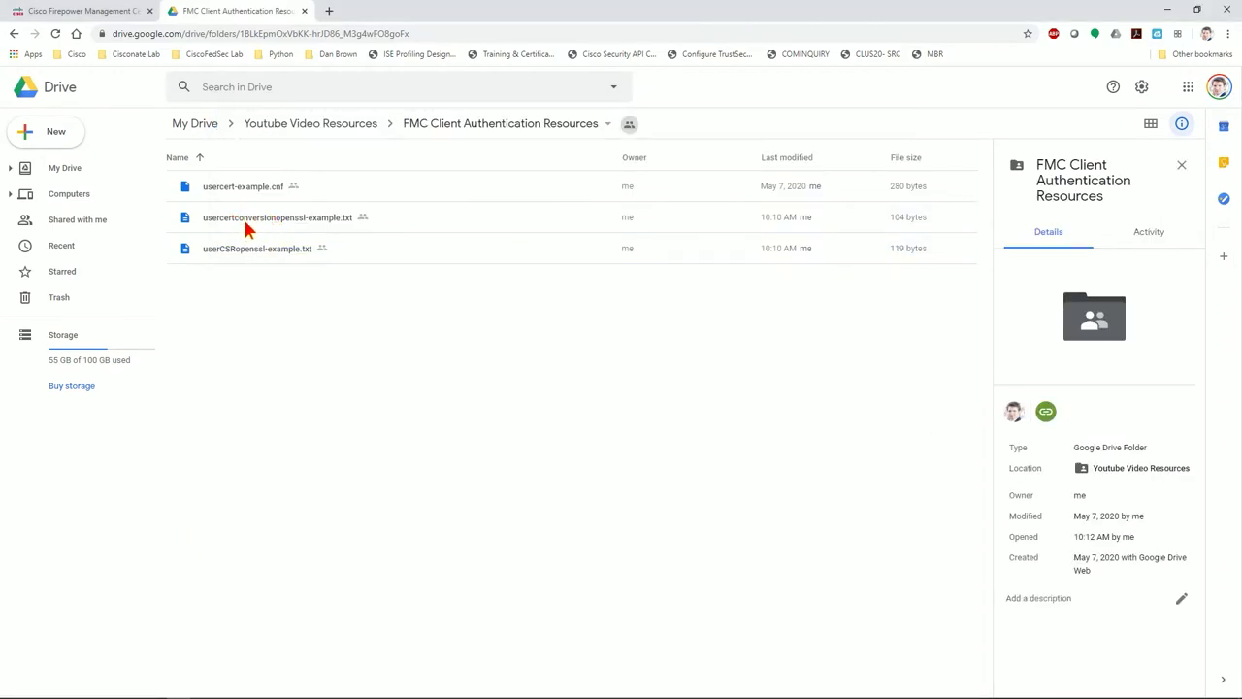
click(275, 222)
double_click(275, 222)
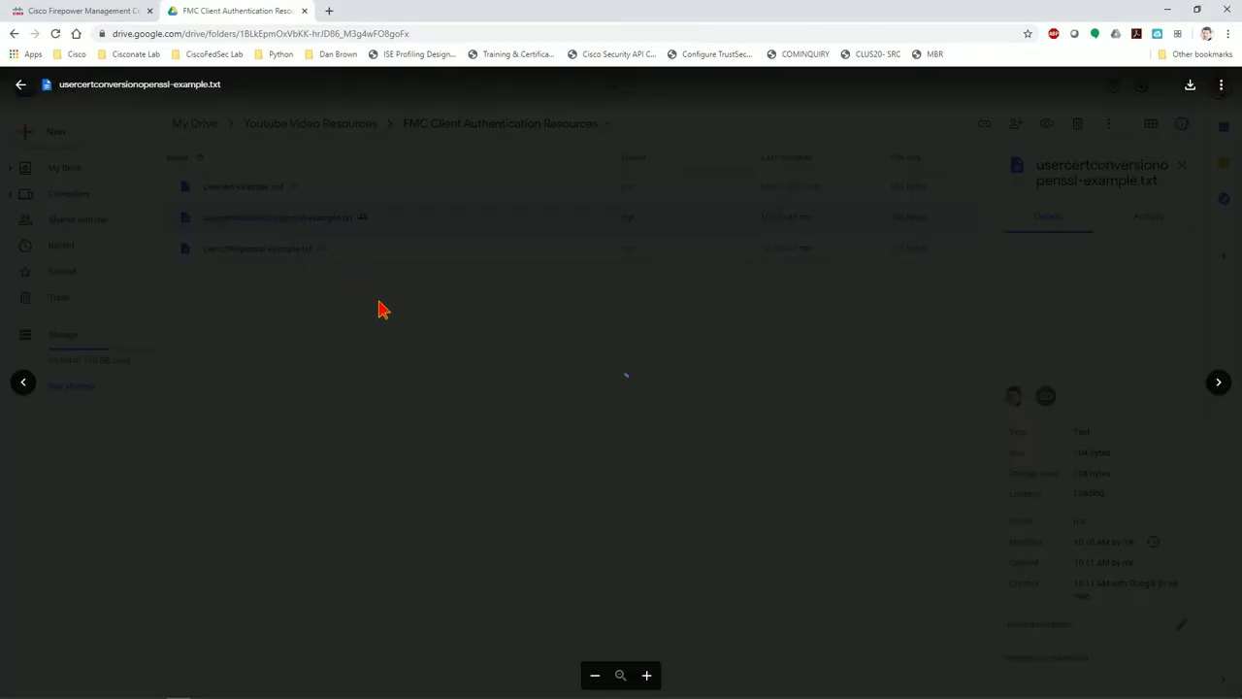
drag(729, 124, 146, 180)
key(ctrl+c)
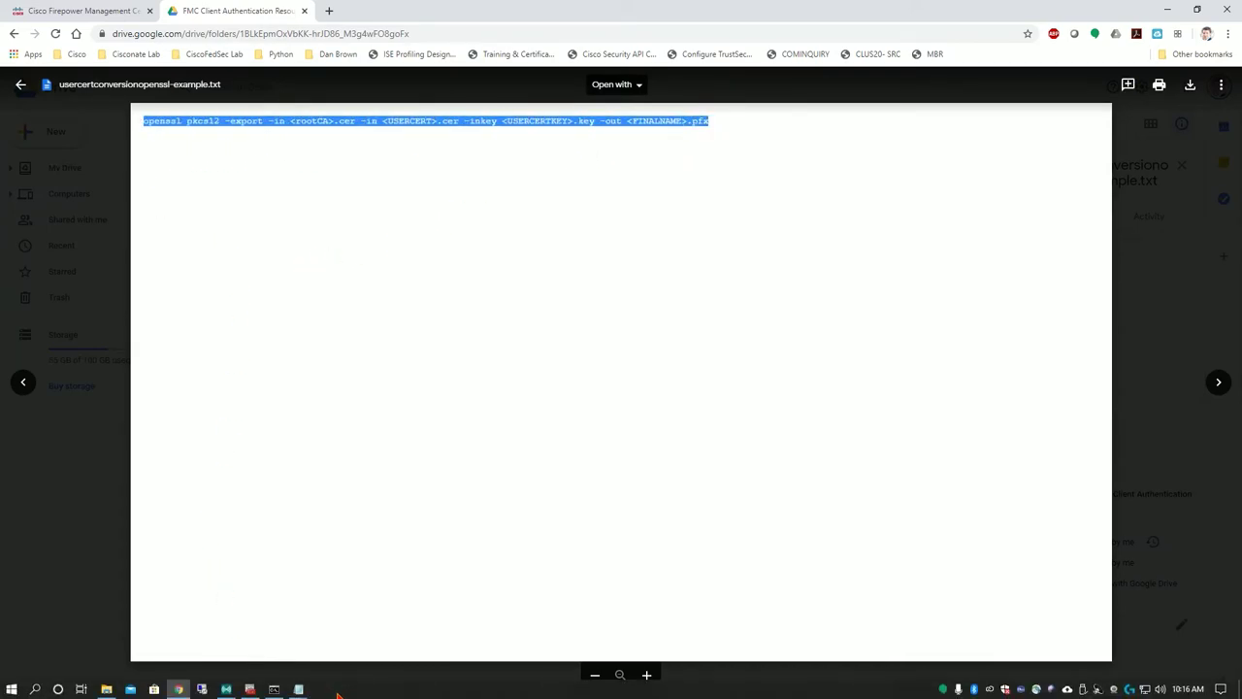
click(273, 689)
Replace the openssl req line with the pkcs12 command and set <rootCA> to rootca
mouse_move(298, 689)
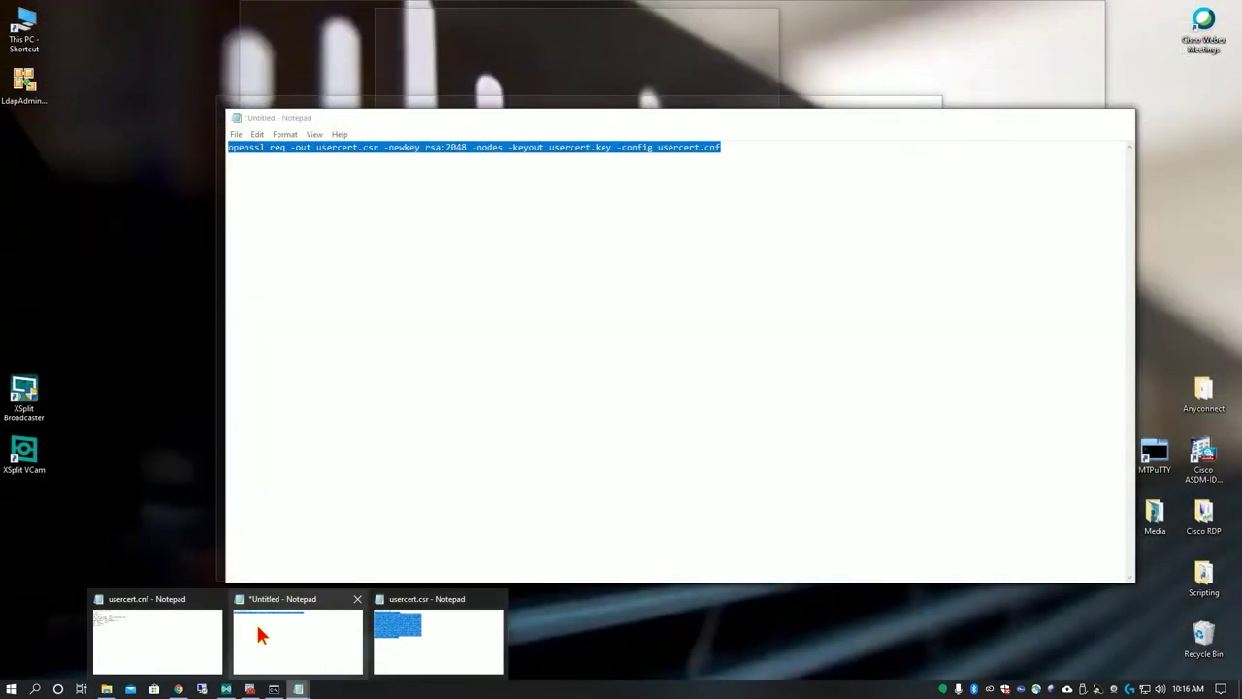
click(259, 632)
drag(718, 147, 191, 155)
key(ctrl+v)
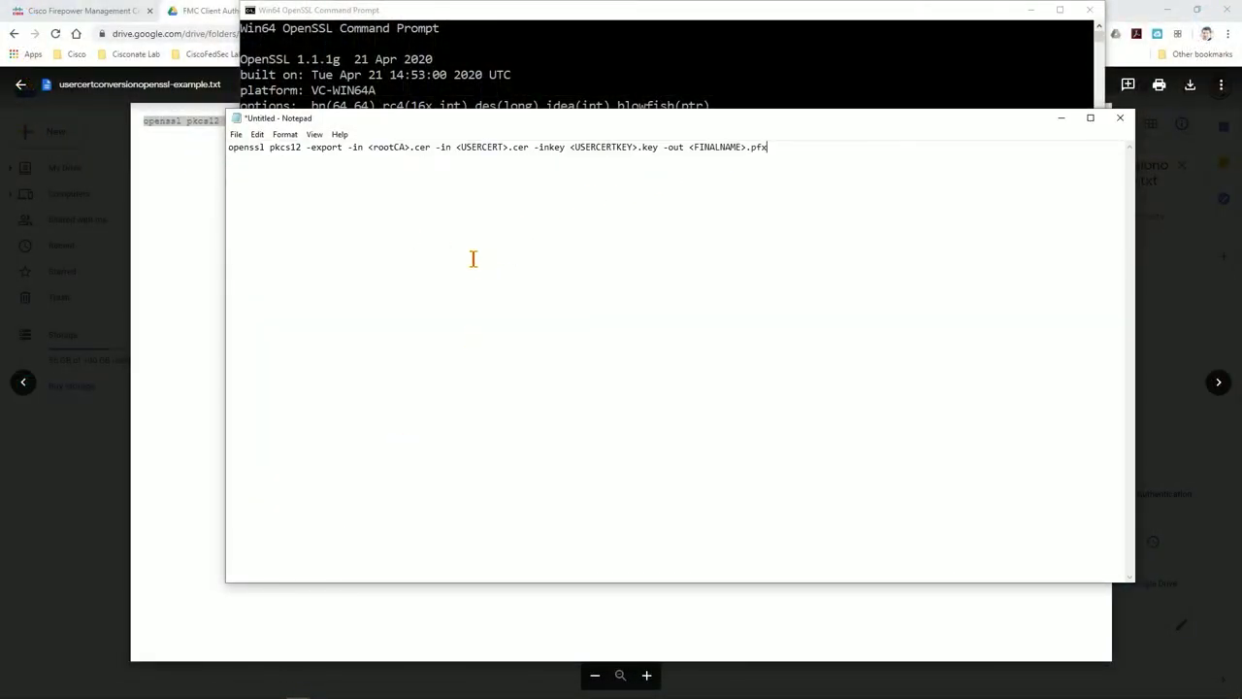
drag(369, 146, 410, 153)
text(rootca)
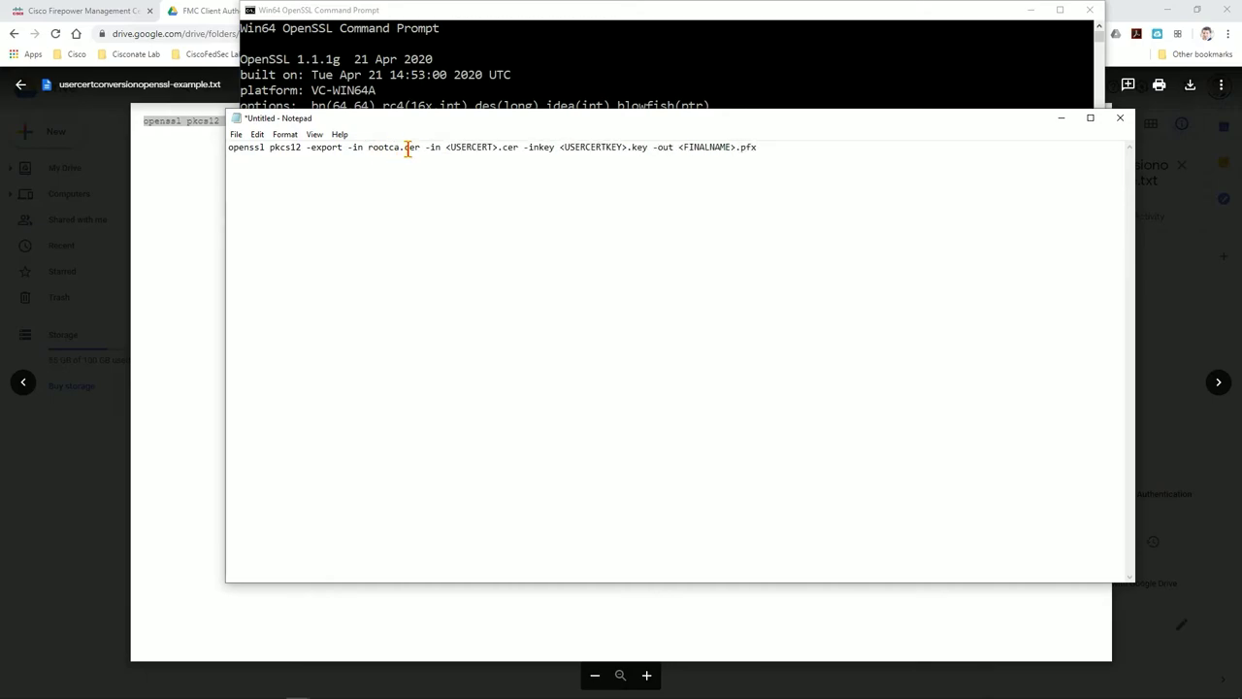
Replace <USERCERT> with user and <USERCERTKEY> with usercert in the pkcs12 command
drag(445, 148, 490, 147)
drag(528, 148, 652, 148)
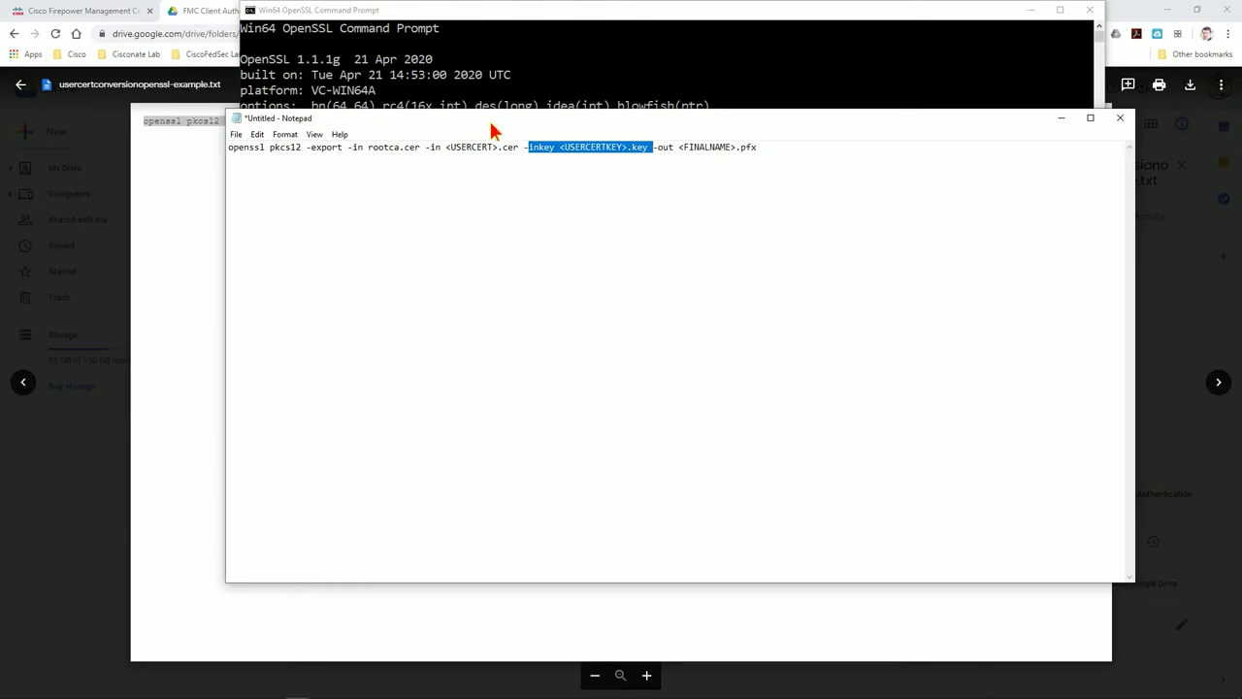
click(578, 150)
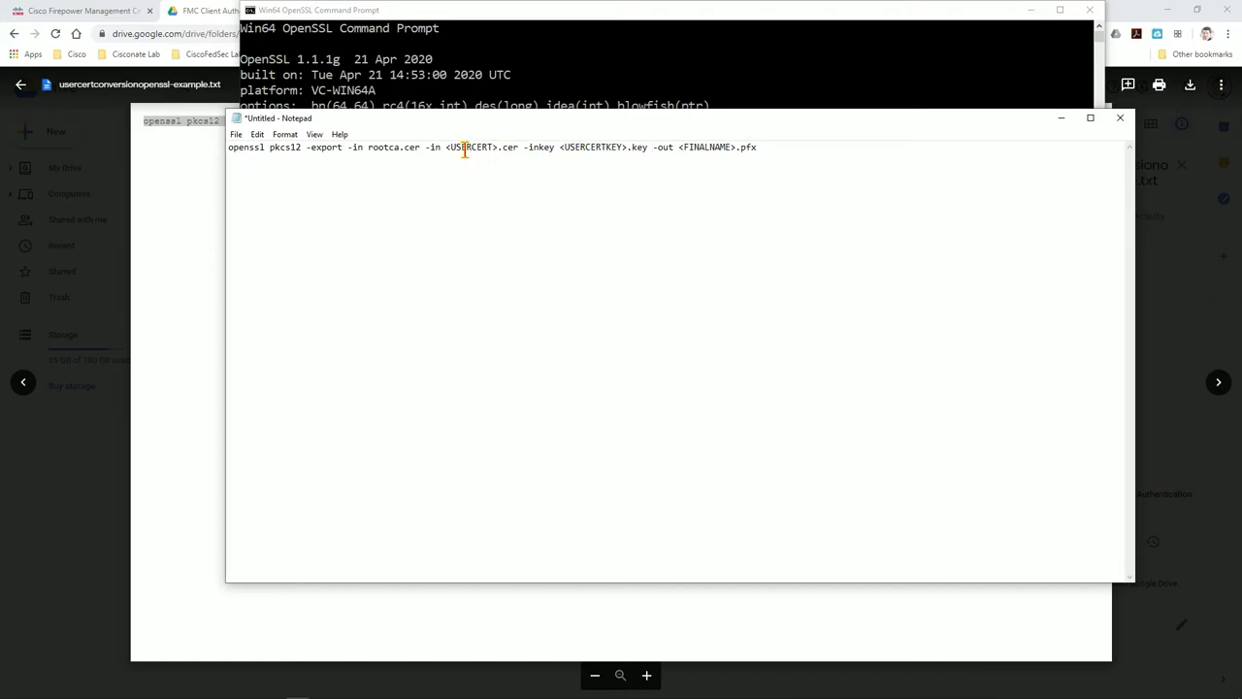
drag(450, 146, 646, 149)
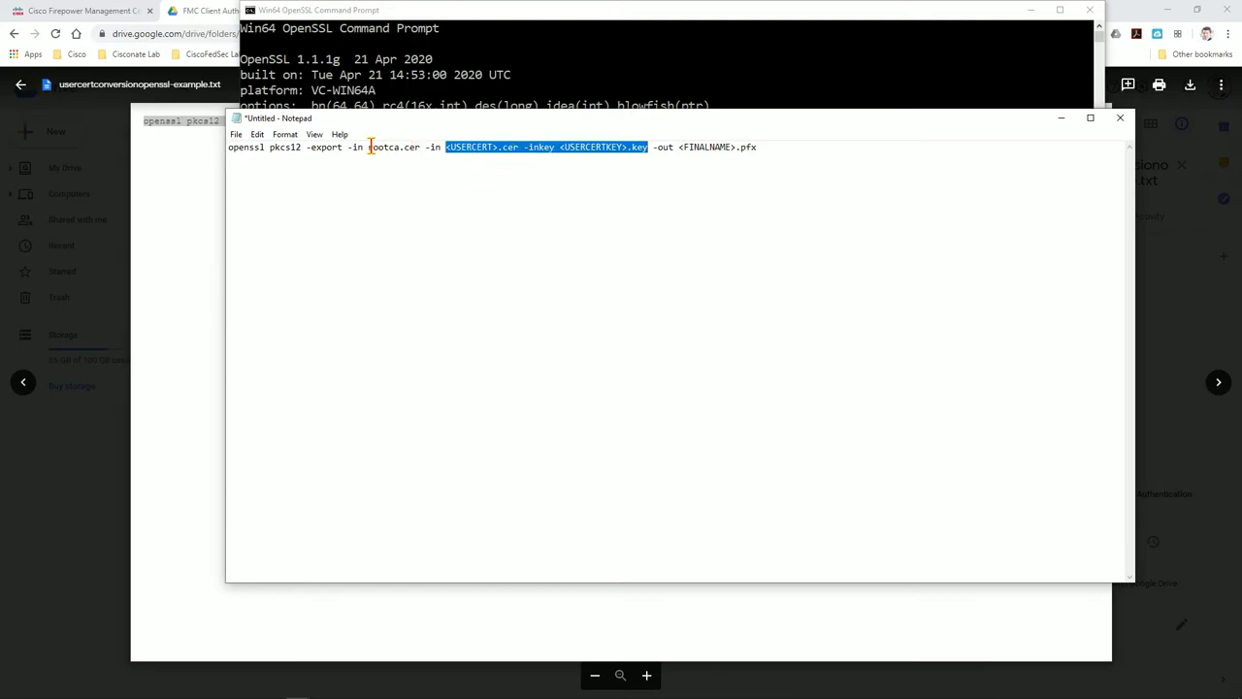
drag(421, 146, 424, 148)
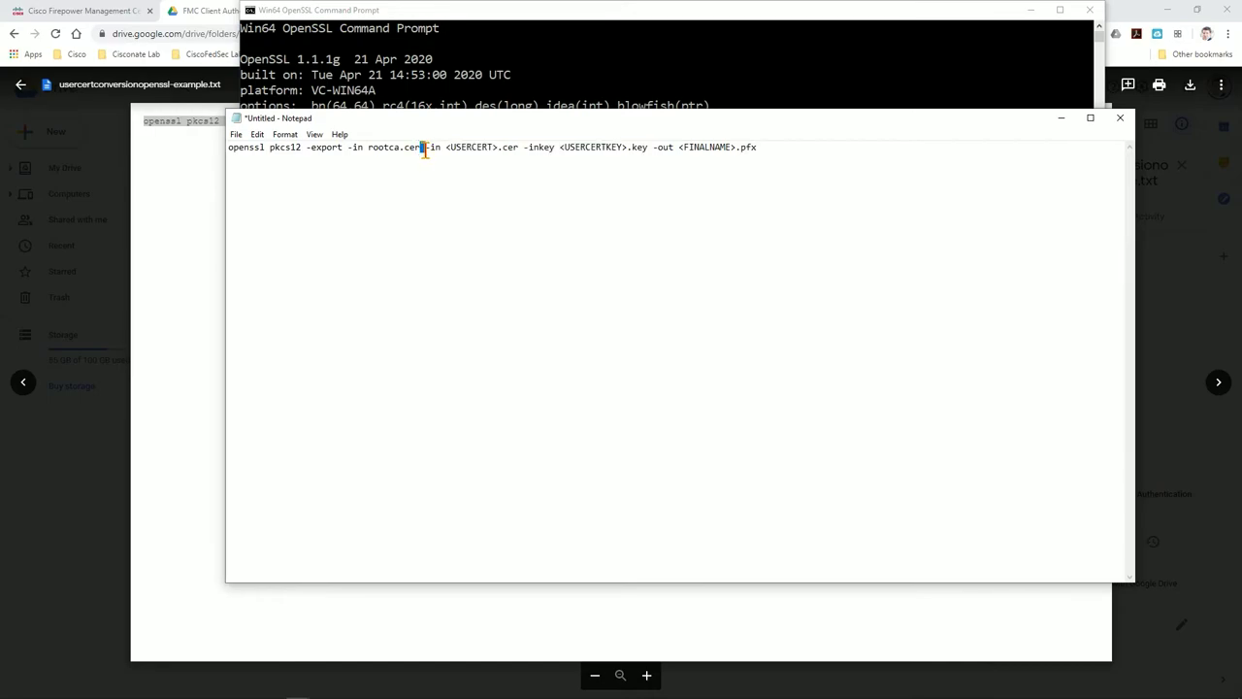
drag(446, 148, 495, 153)
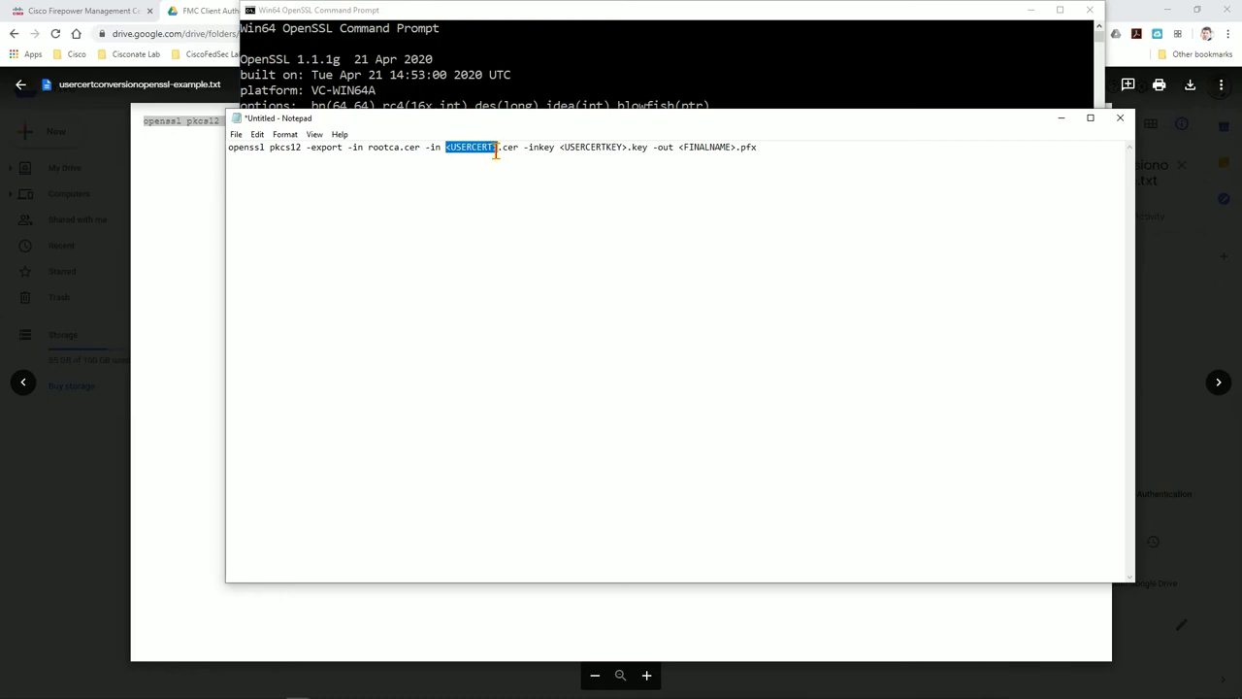
text(user)
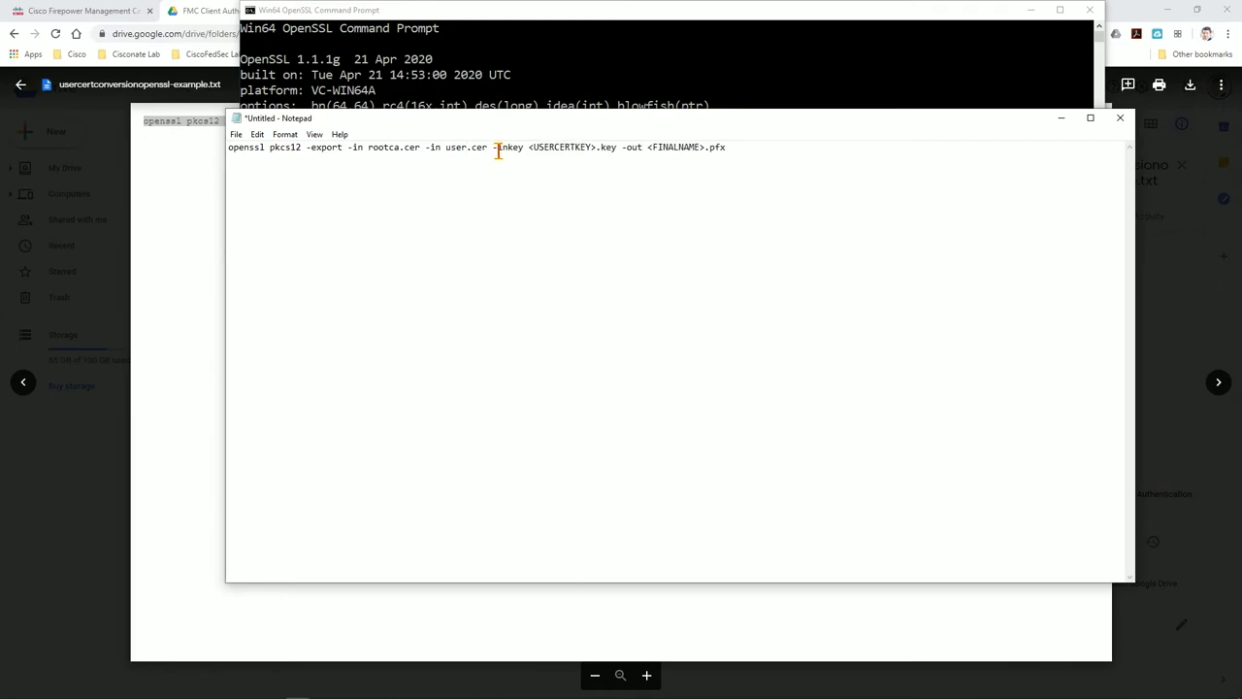
drag(528, 147, 594, 150)
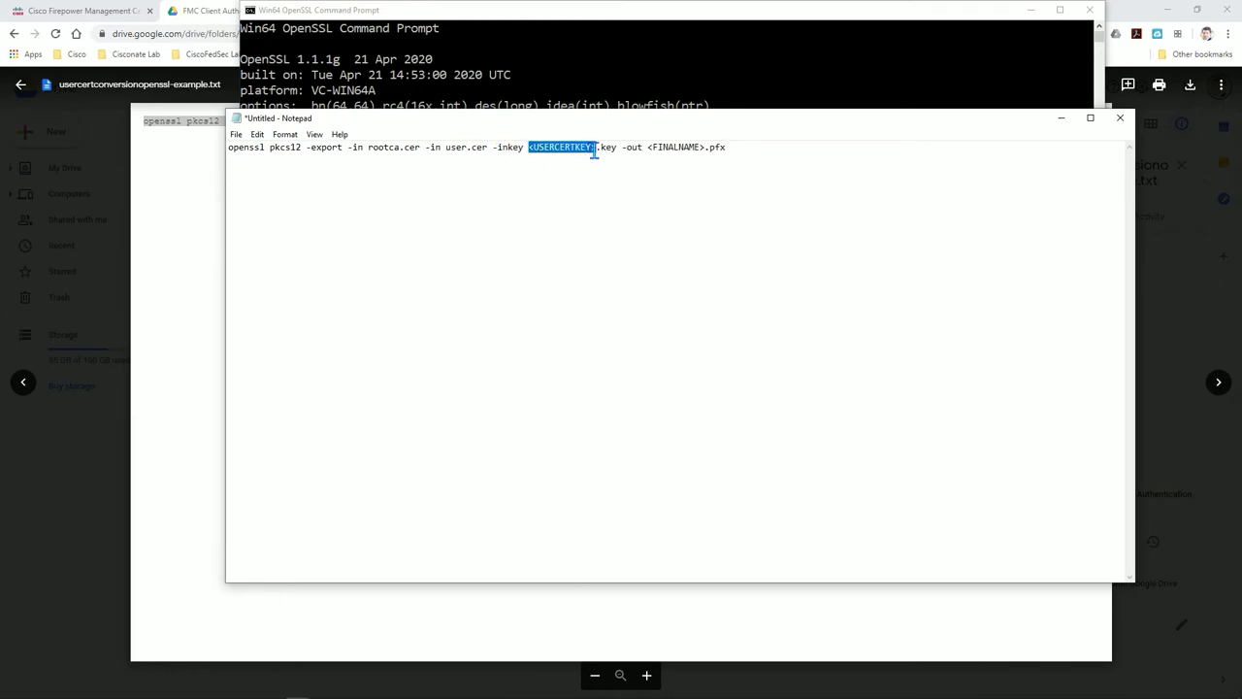
text(usercert)
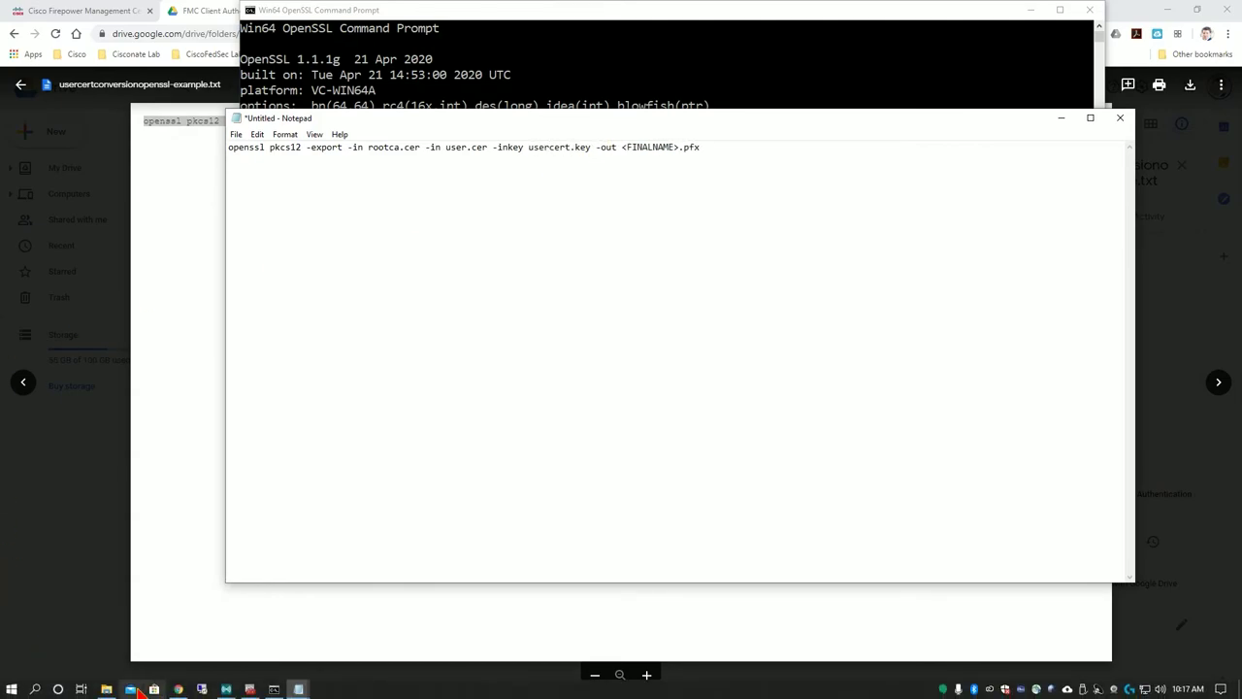
key(alt+Tab)
drag(572, 116, 393, 83)
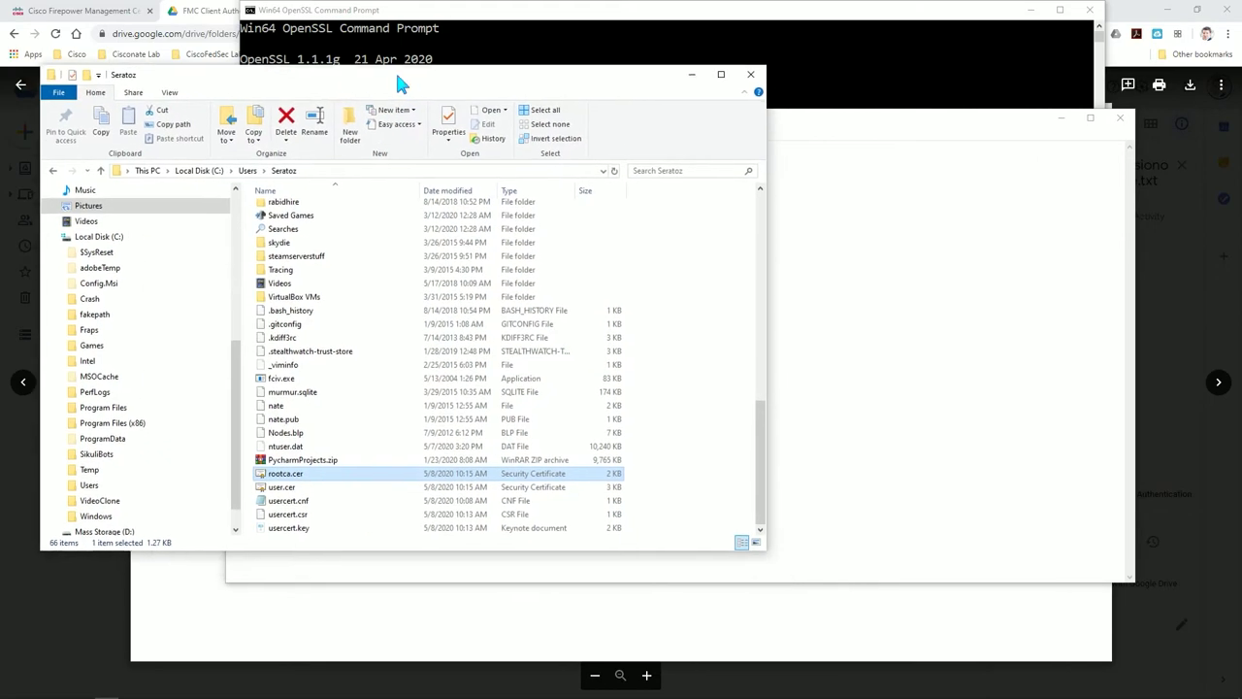
Replace <FINALNAME> with userbundle and copy the complete pkcs12 command line
click(784, 124)
drag(761, 126, 1053, 65)
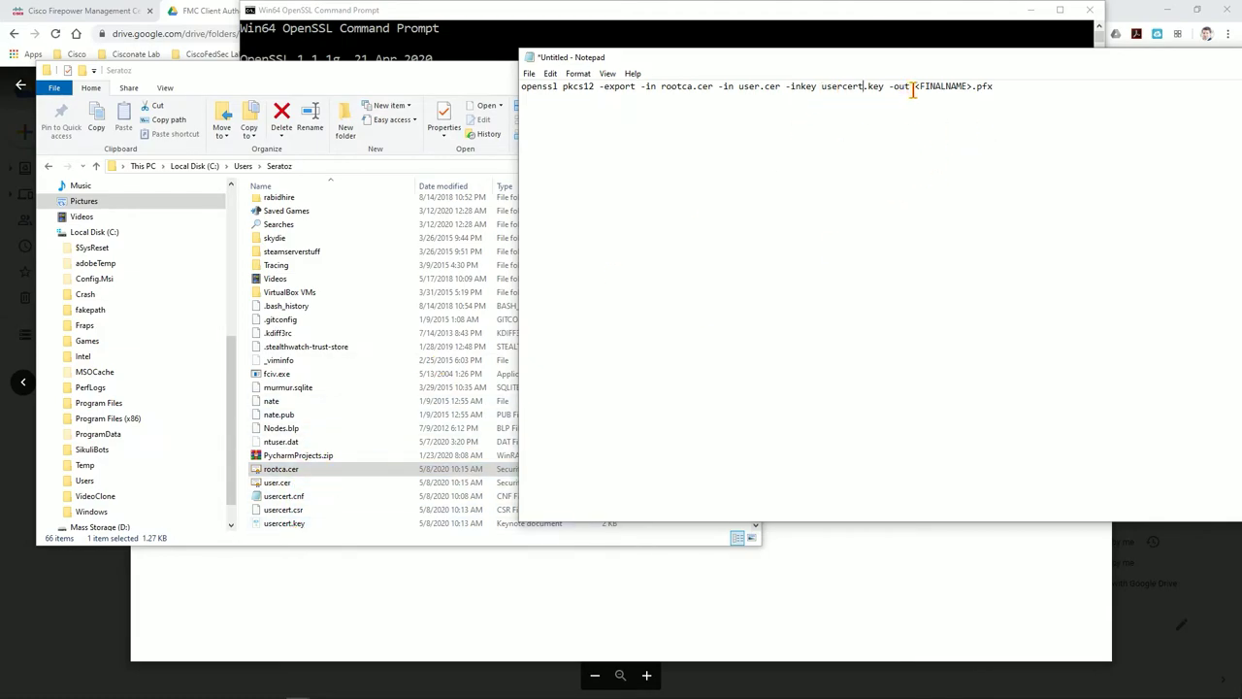
drag(916, 88, 976, 91)
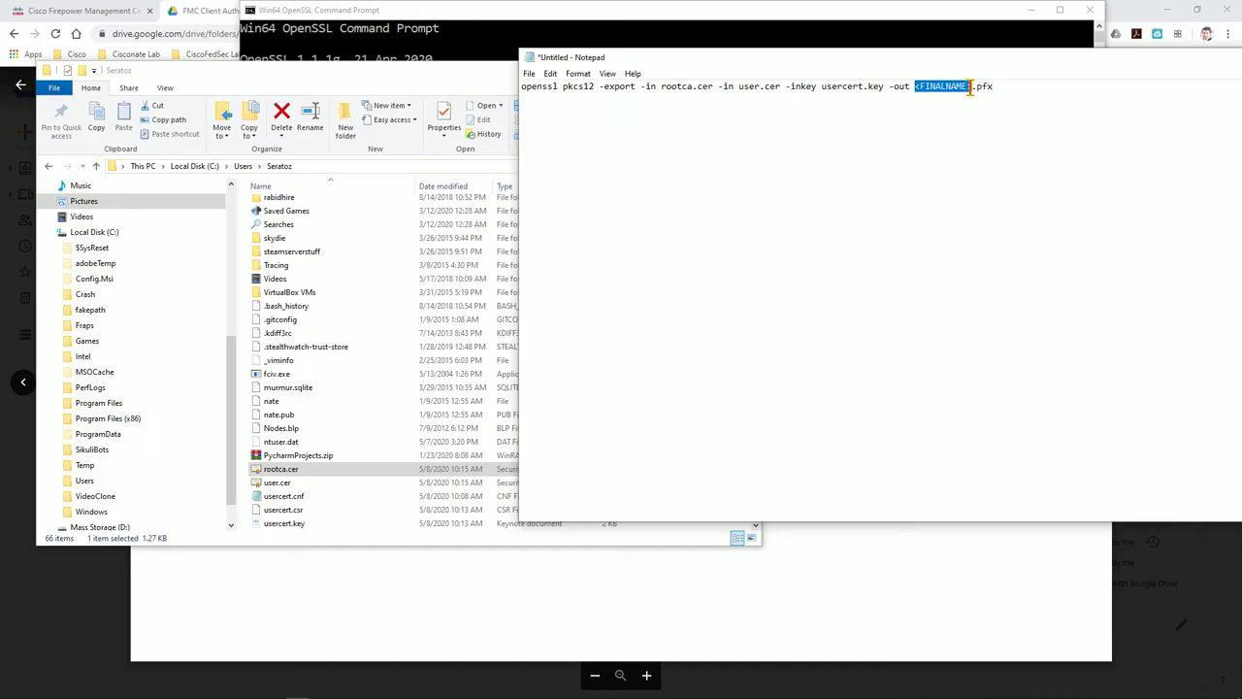
text(userbundle)
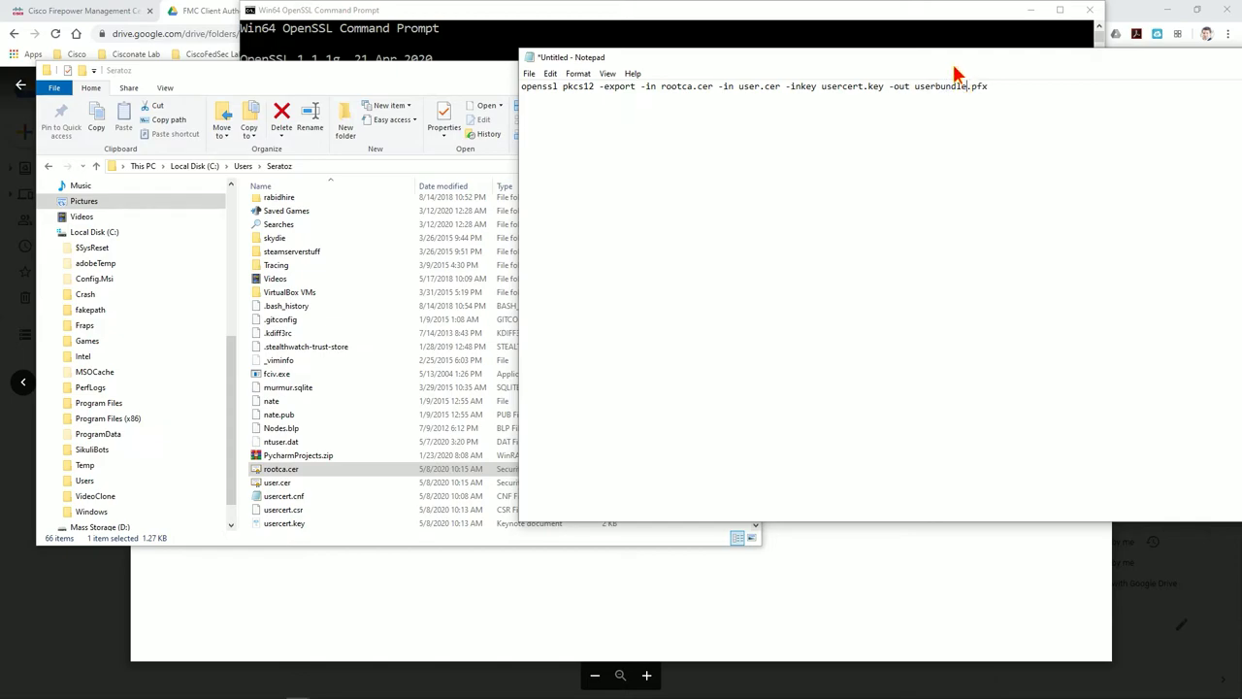
drag(996, 82, 518, 93)
key(super+c)
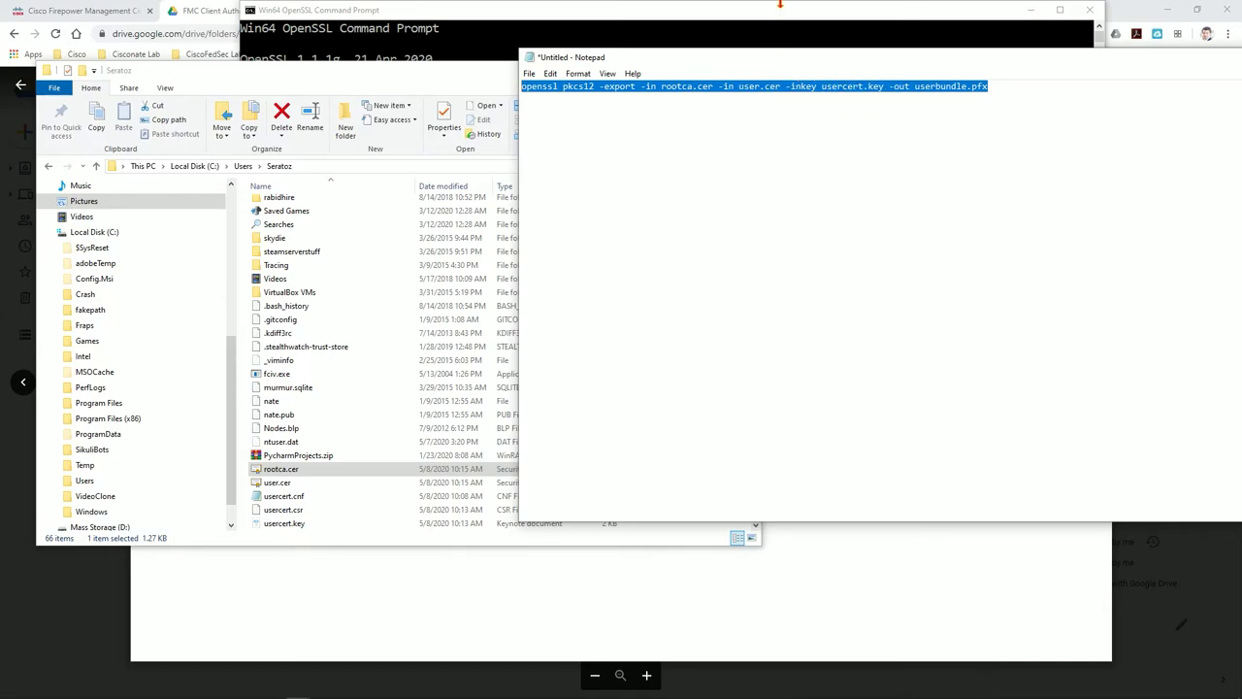
click(781, 18)
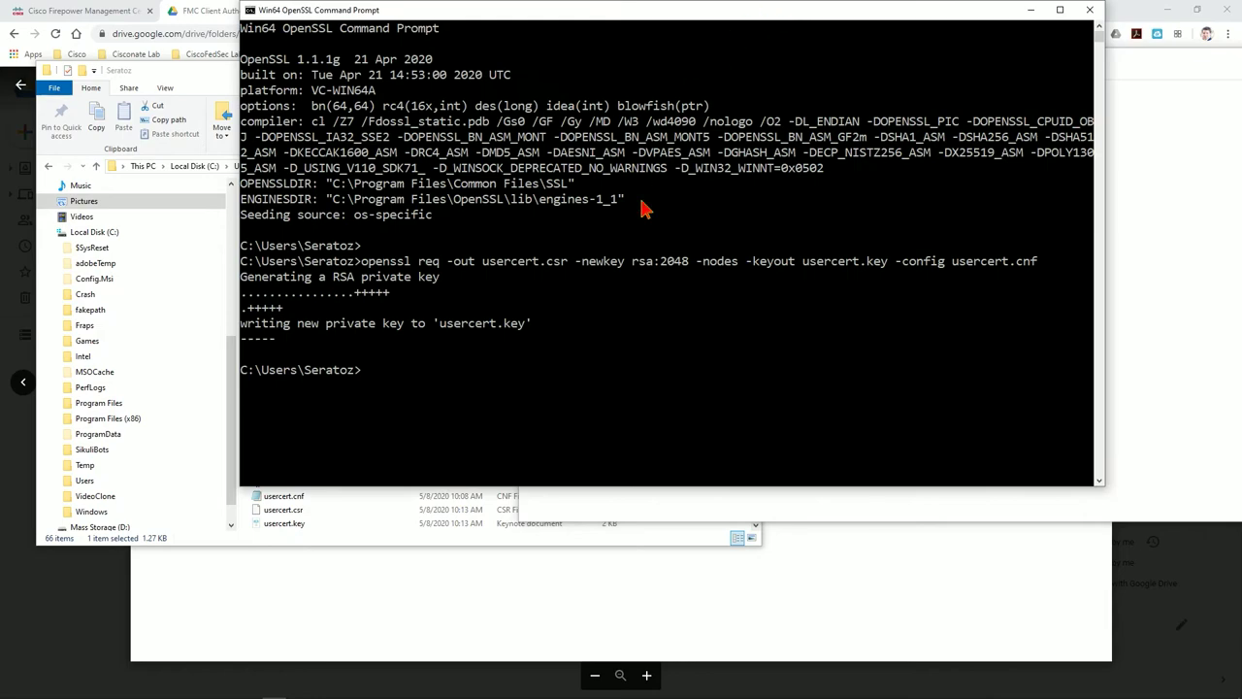
Paste and run the pkcs12 command, enter the export password, and confirm userbundle.pfx exists
right_click(619, 7)
mouse_move(689, 110)
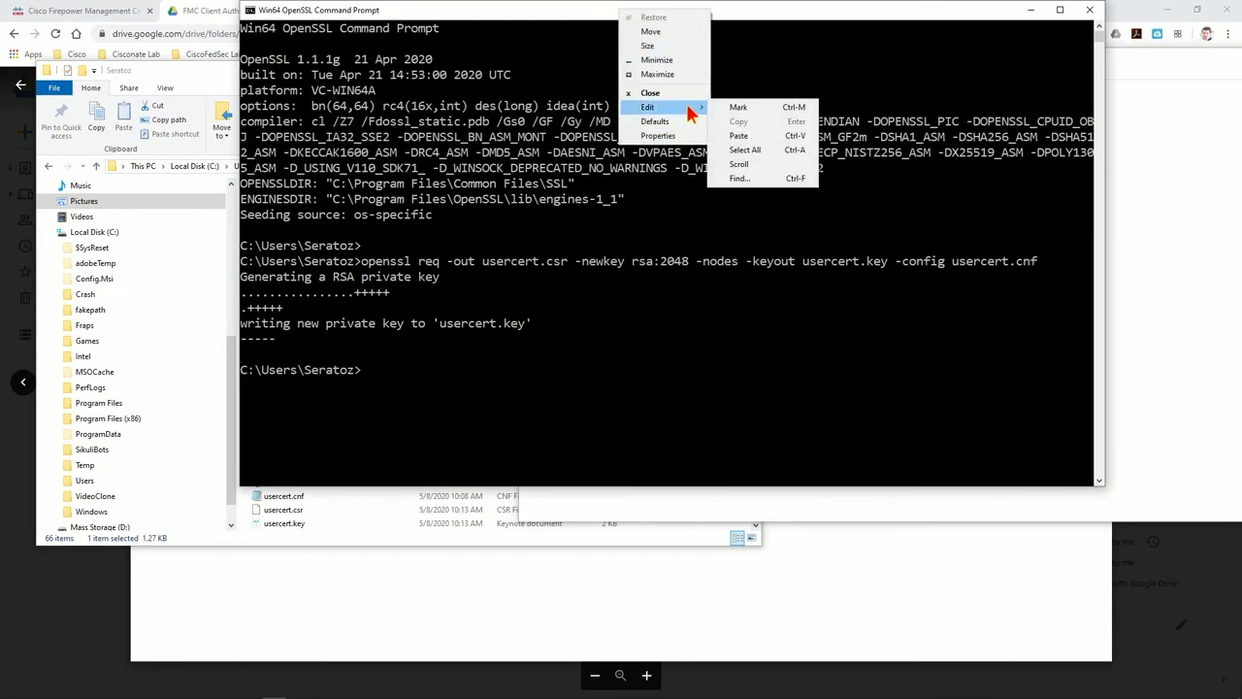
click(740, 138)
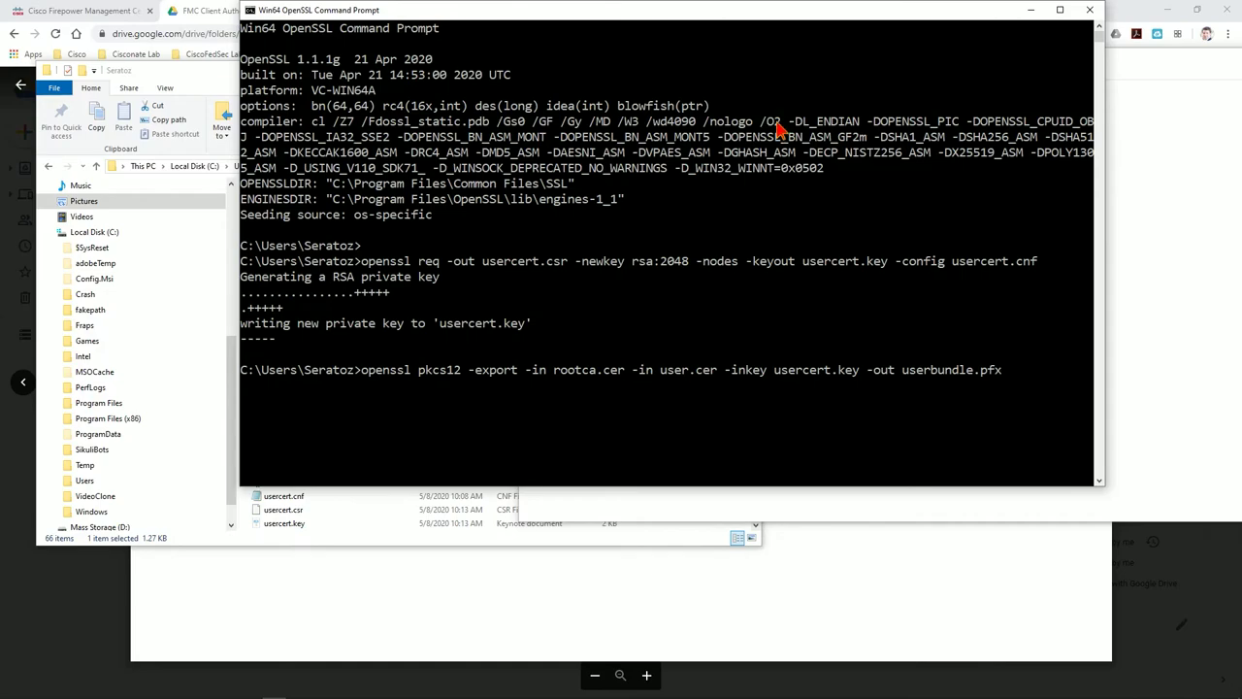
key(Return)
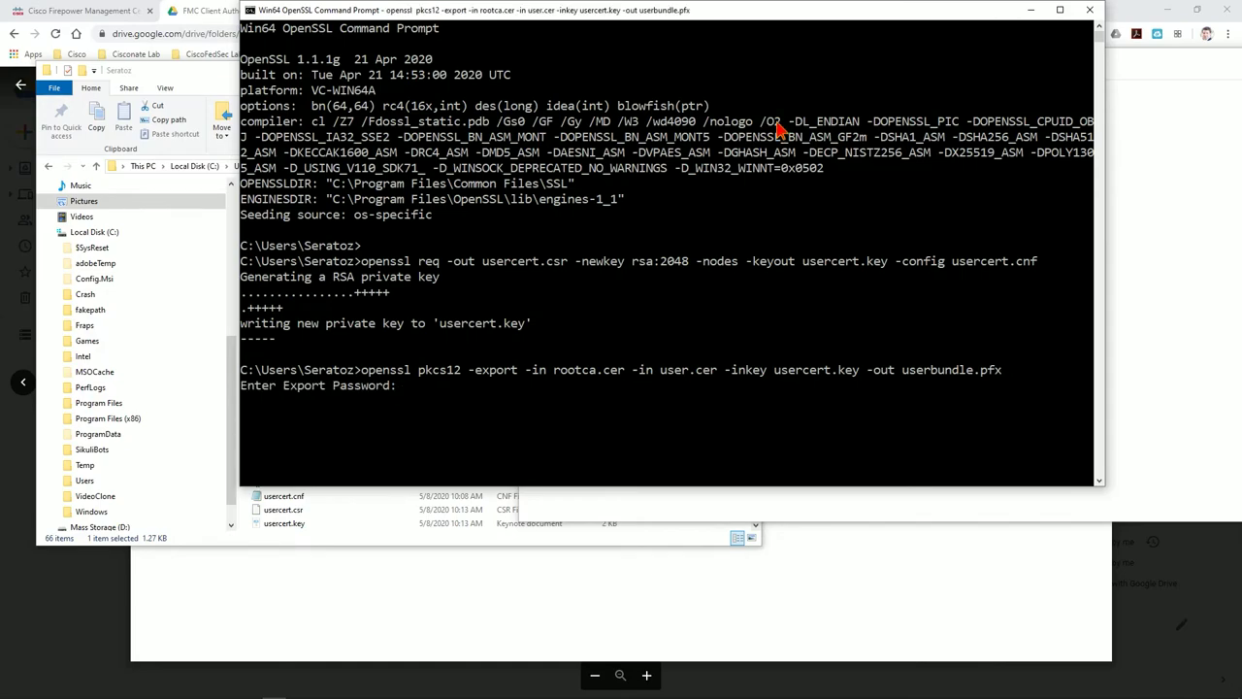
key(Return)
key(Return)
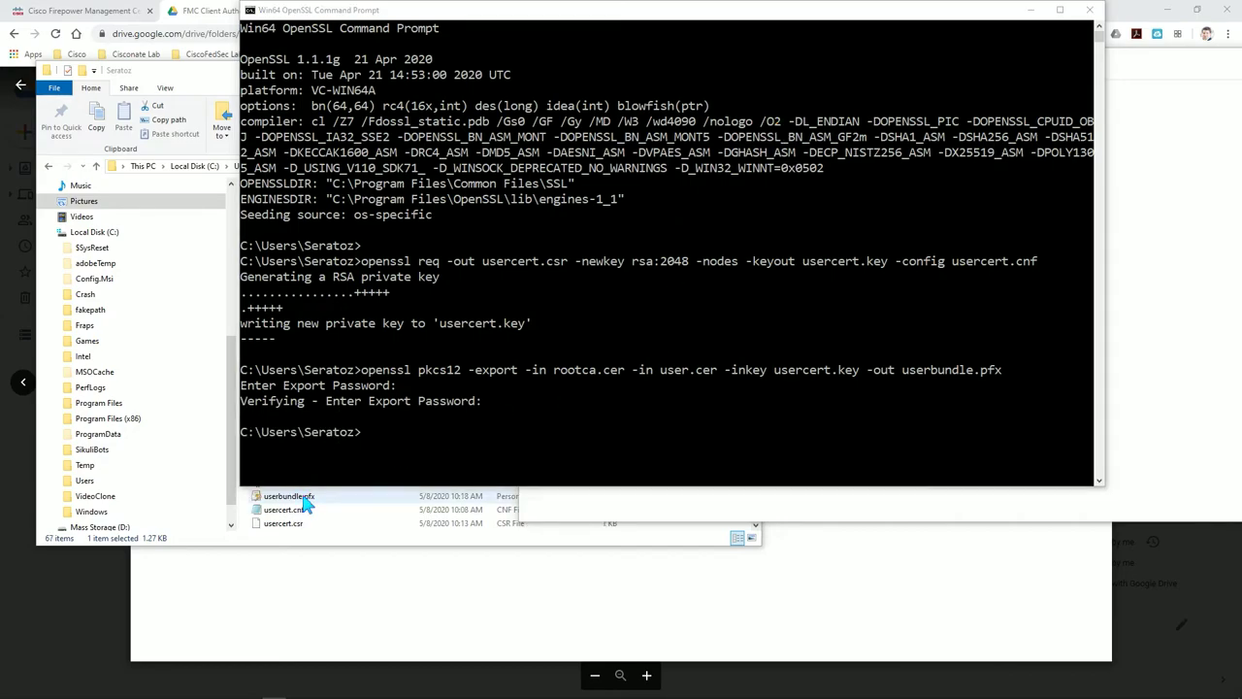
click(297, 496)
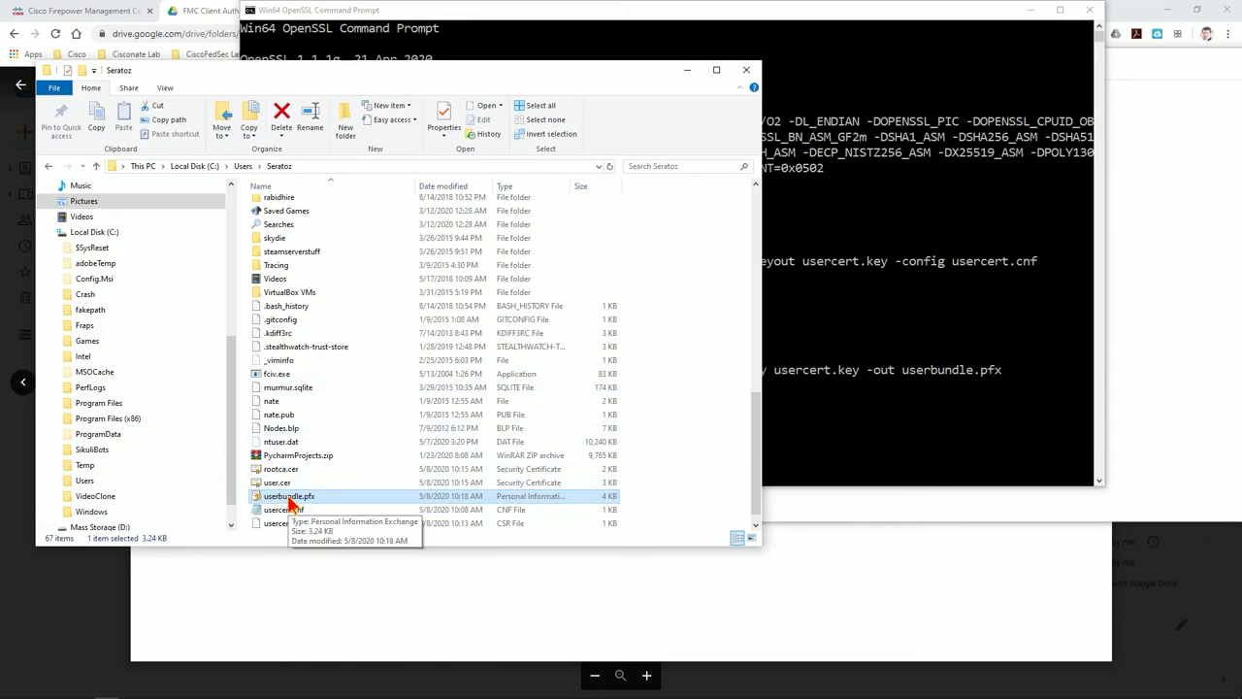
mouse_move(107, 691)
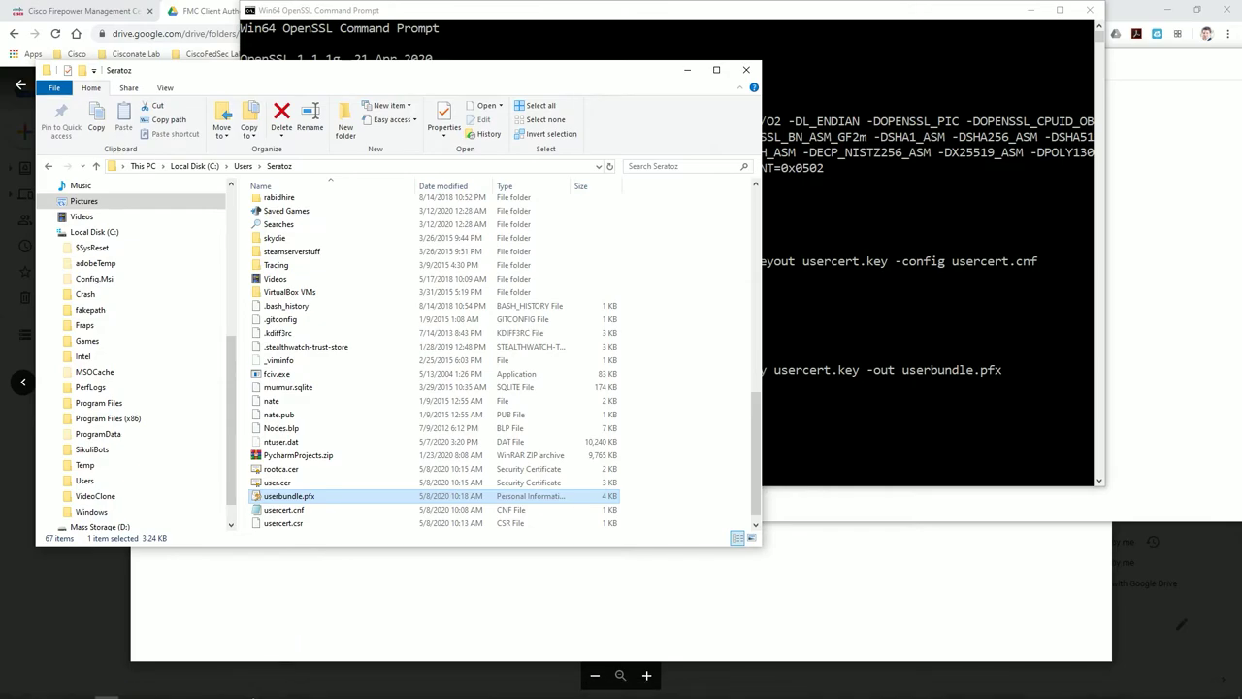
click(249, 689)
Open userbundle.pfx in the Certificate Import Wizard, keeping the prefilled file path
drag(601, 29, 867, 160)
click(692, 233)
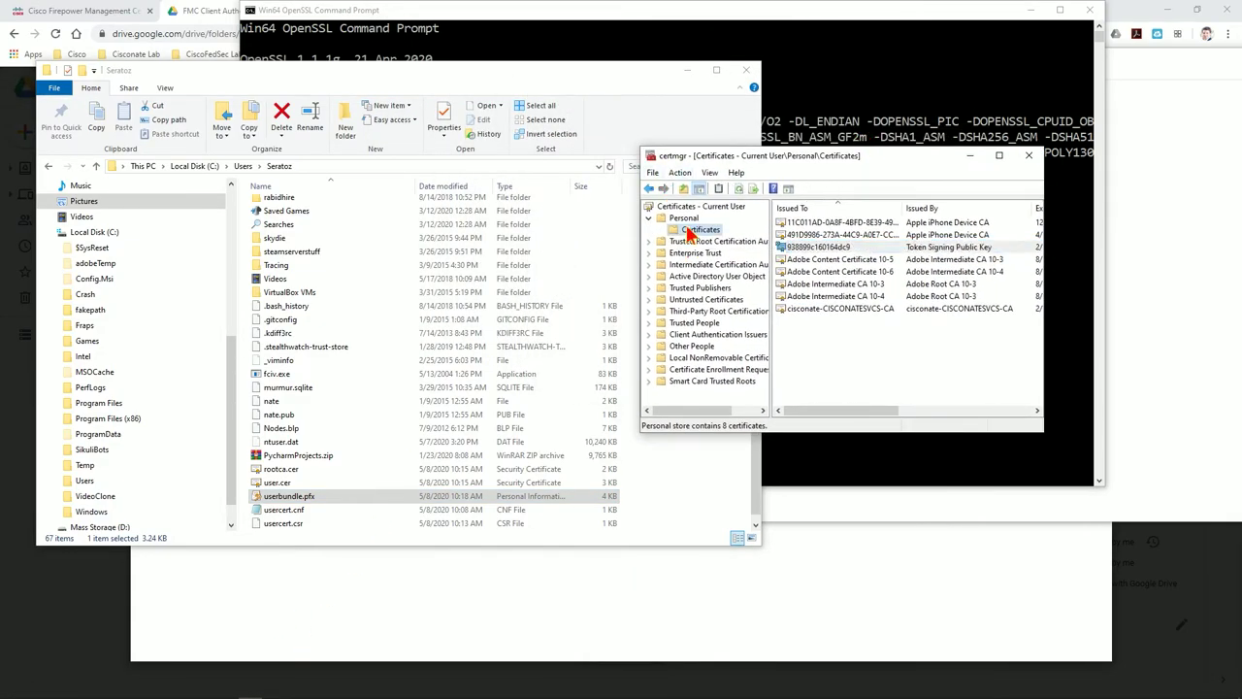
click(680, 171)
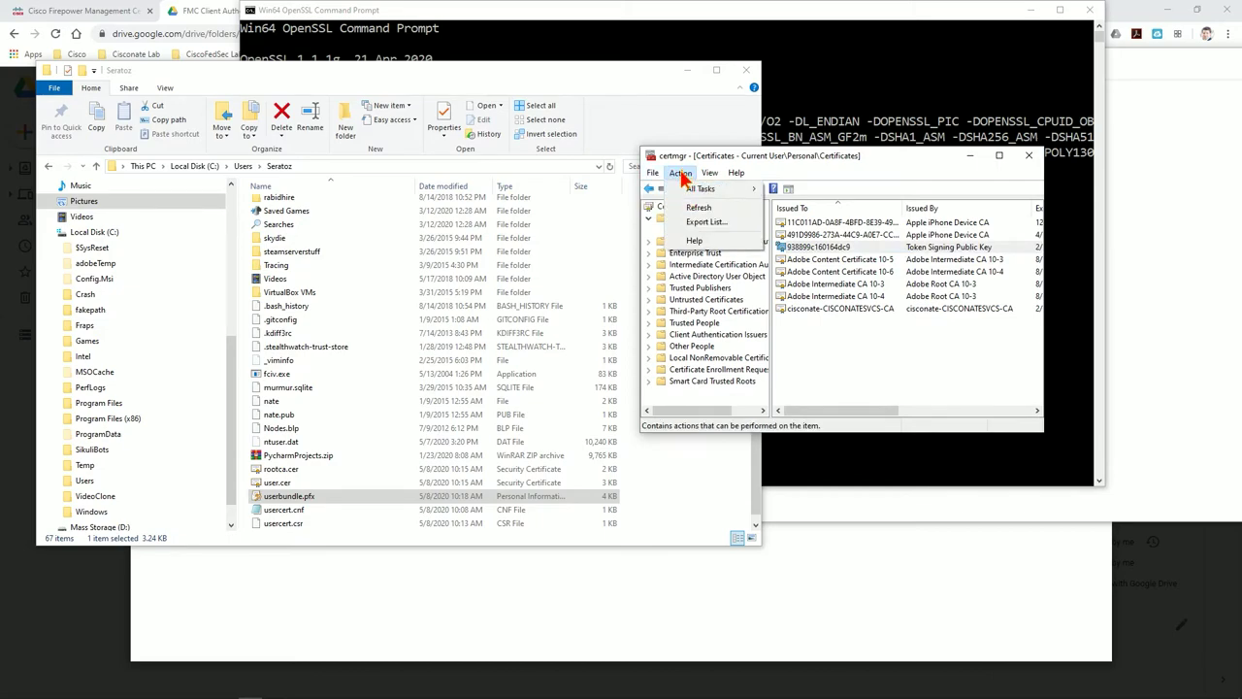
mouse_move(698, 189)
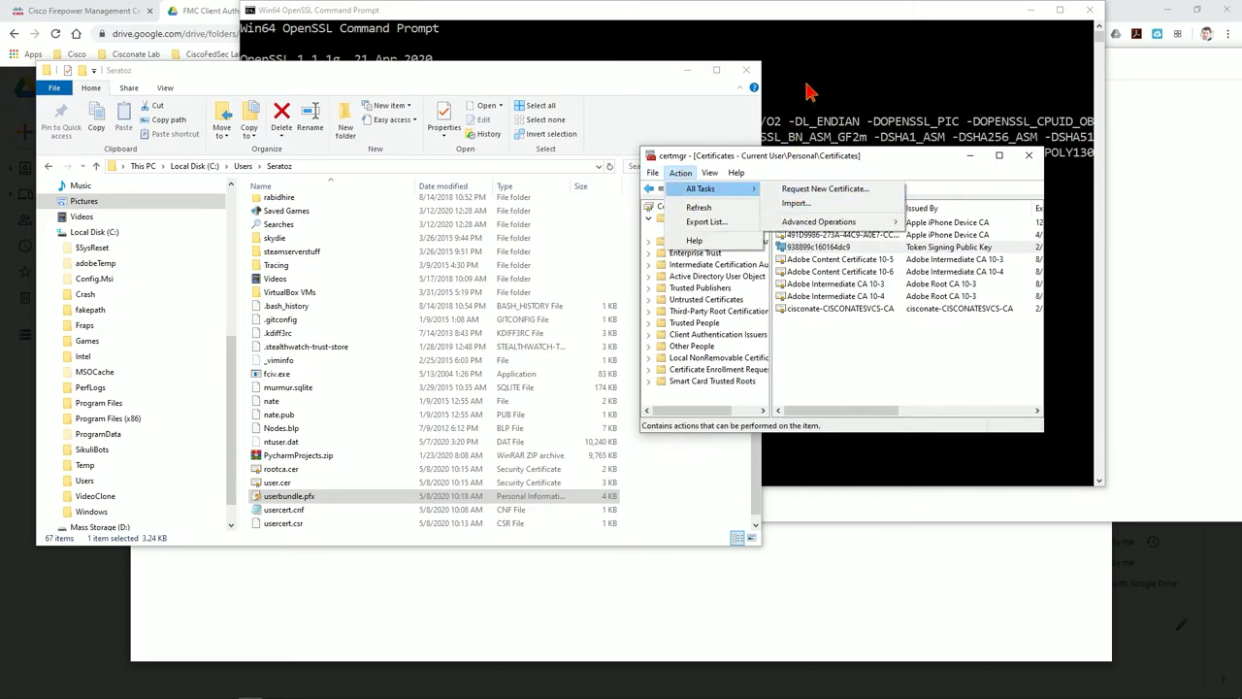
click(611, 80)
double_click(291, 497)
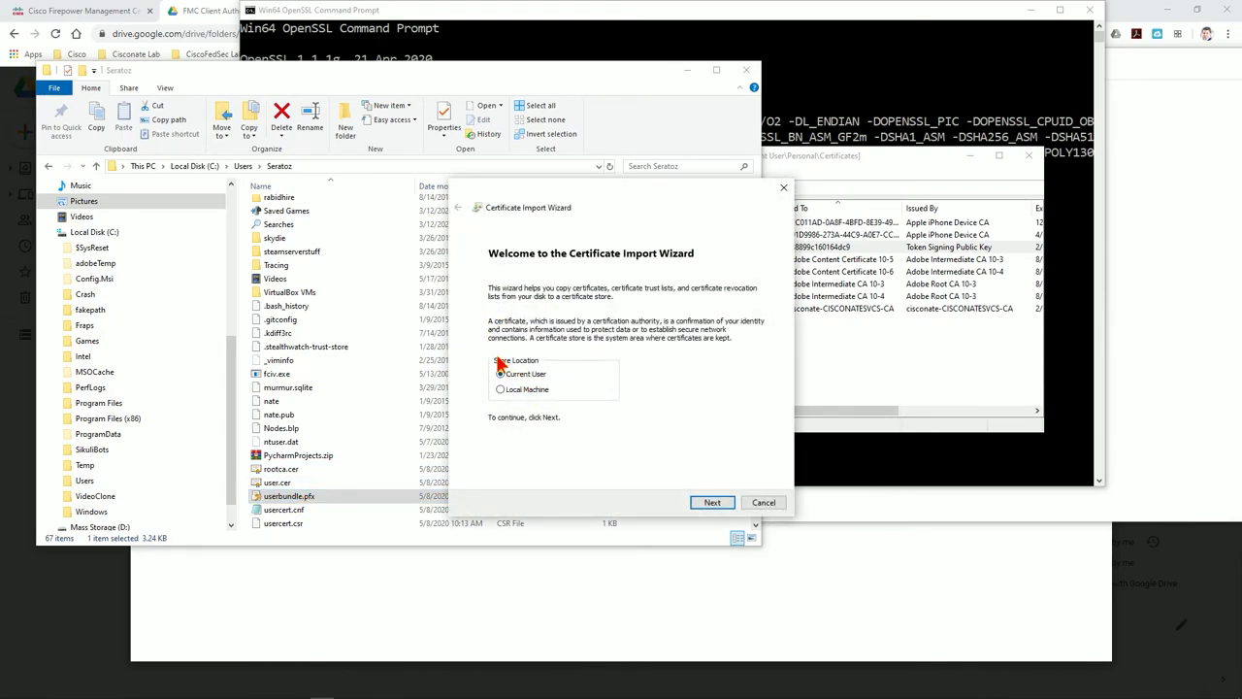
click(712, 503)
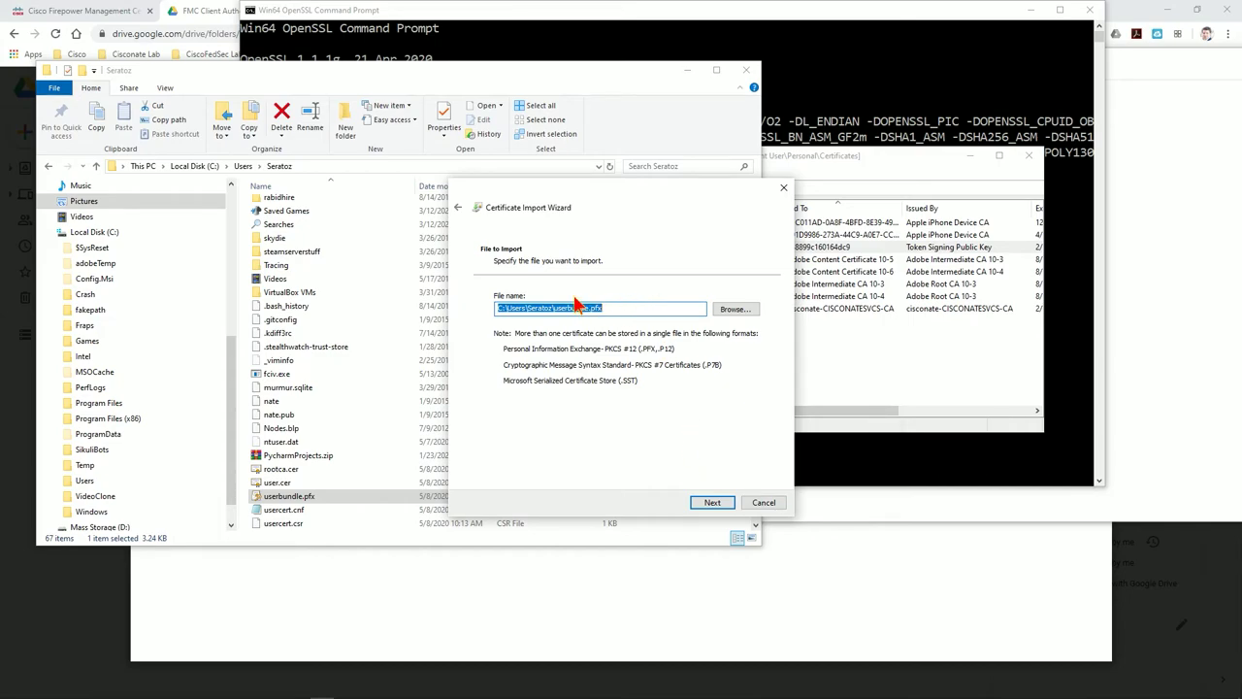
click(710, 504)
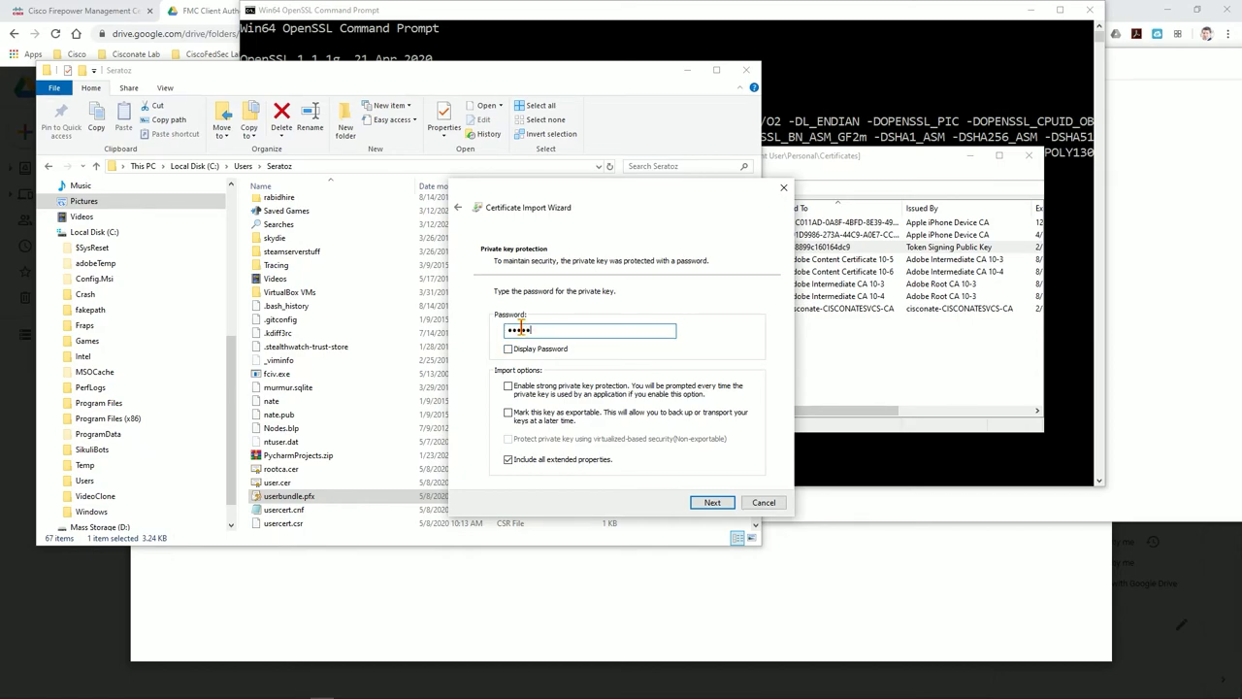
Mark the private key exportable, place certificates in the Personal store, and finish the import
click(509, 414)
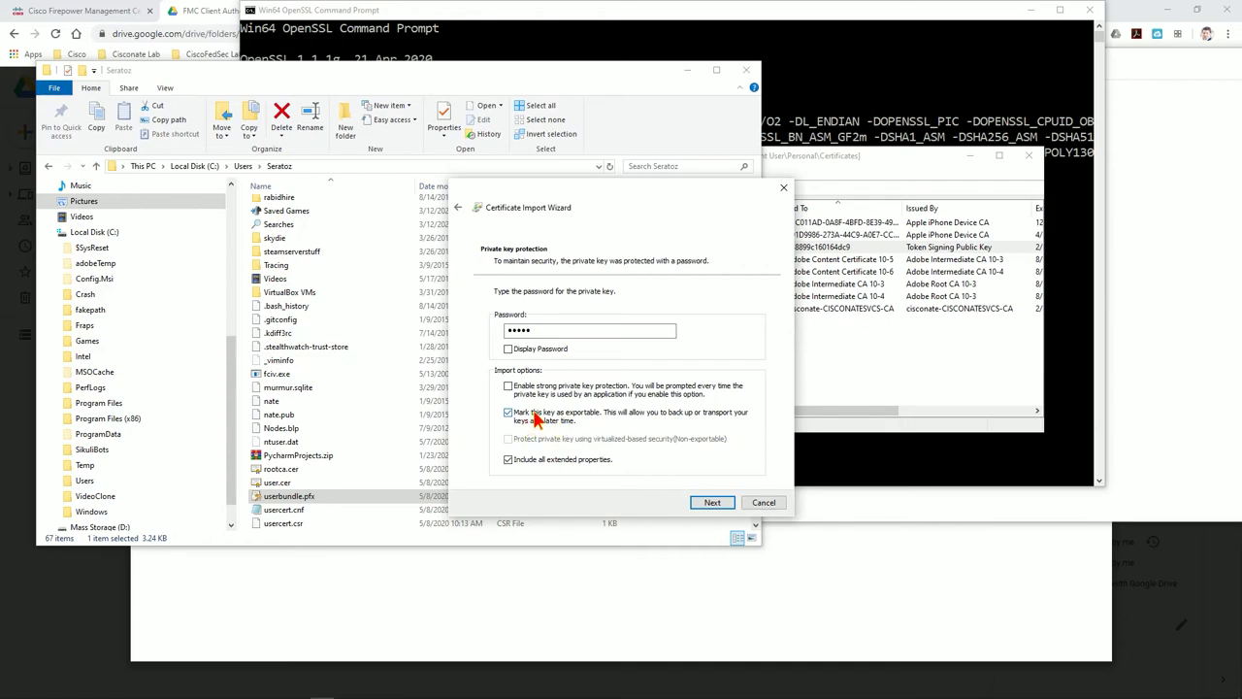
click(711, 502)
click(543, 336)
click(733, 365)
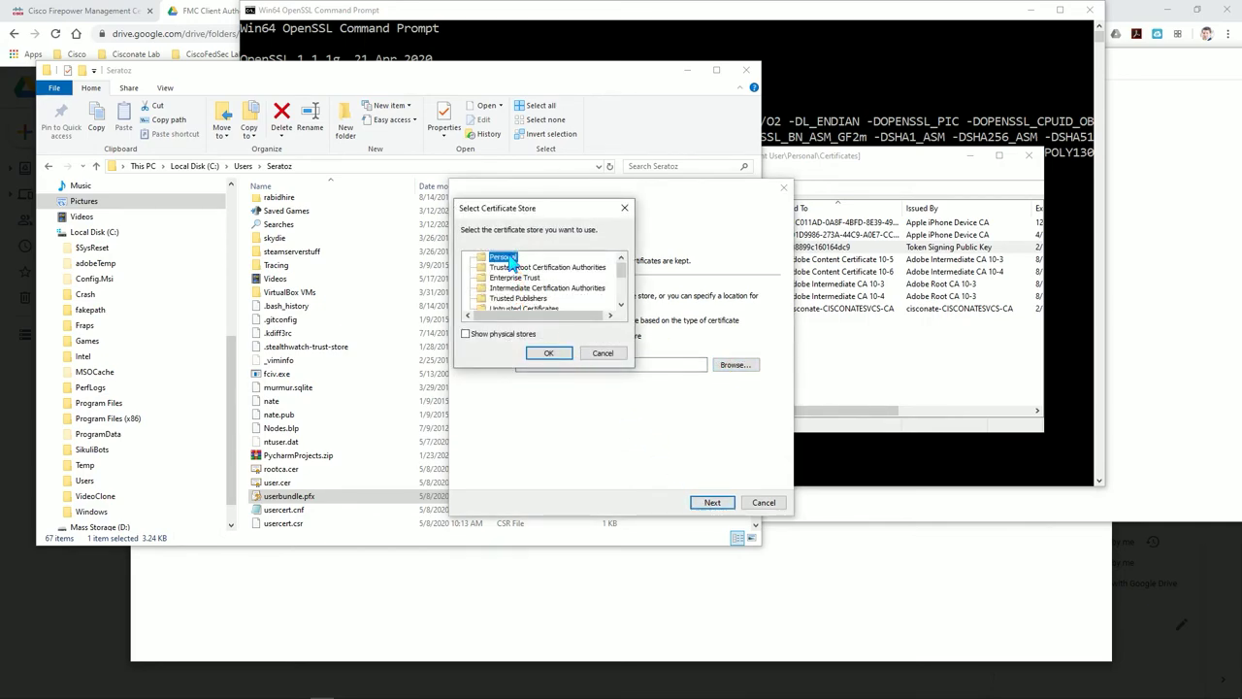
click(548, 352)
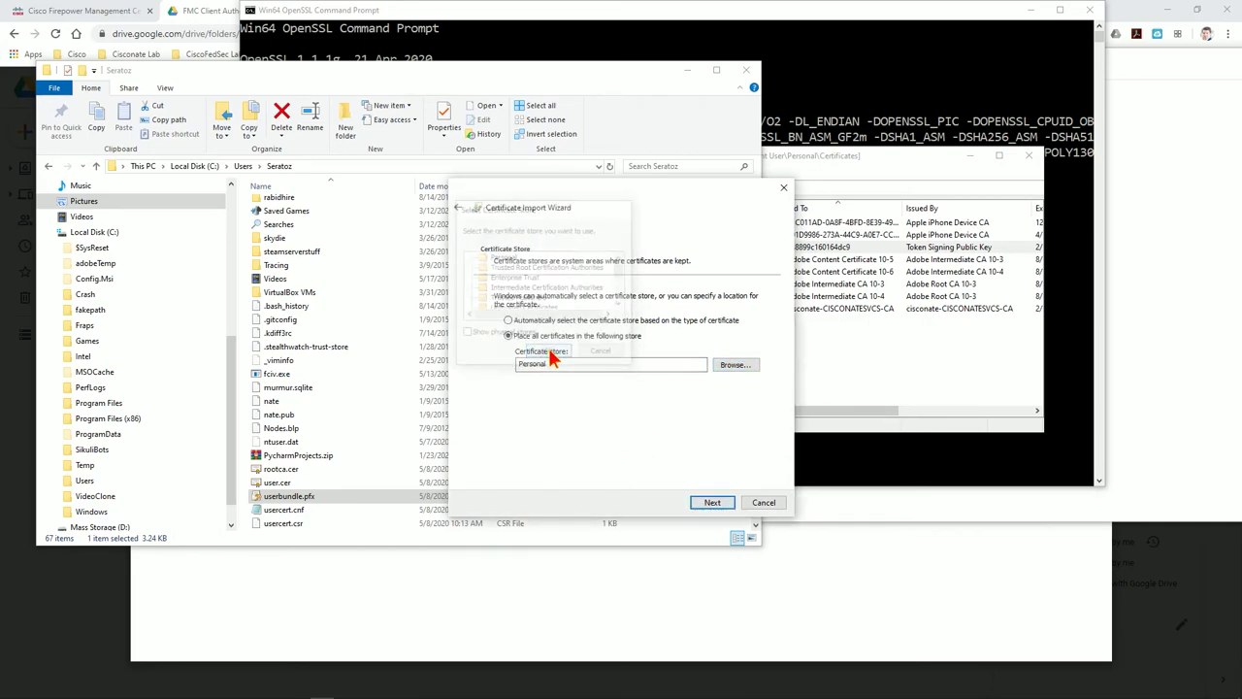
click(711, 502)
click(711, 502)
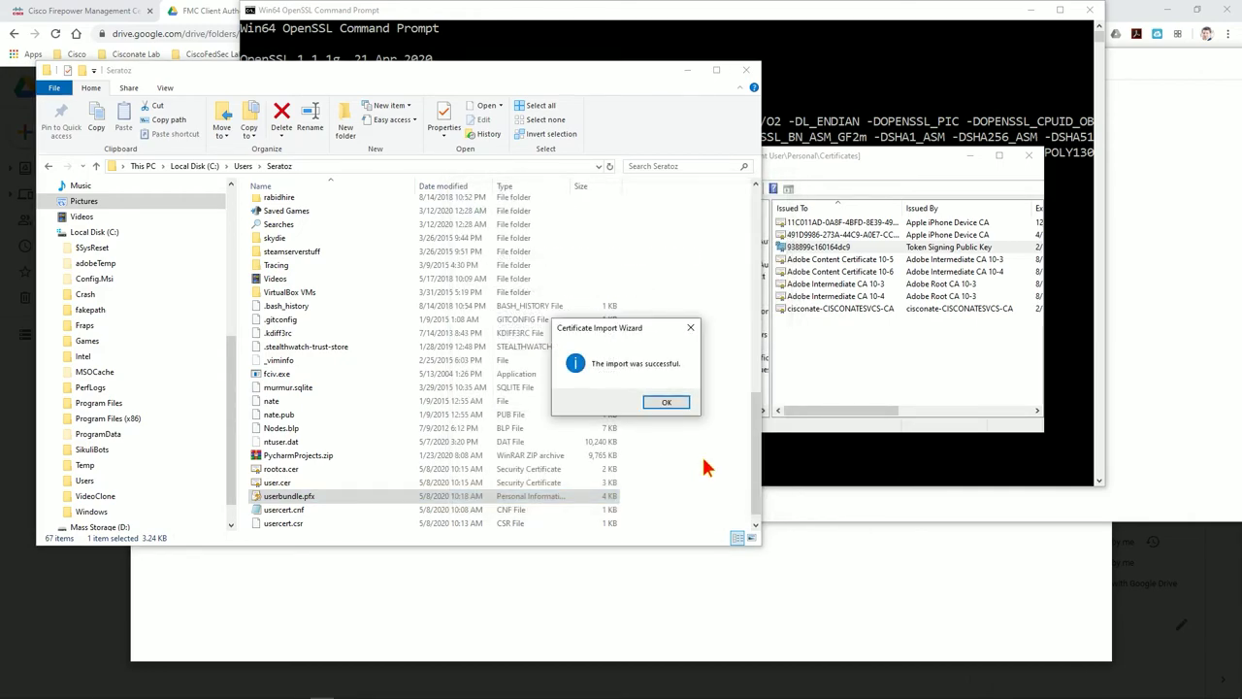
click(740, 403)
Refresh the Personal store and review the newly imported user certificate
click(834, 388)
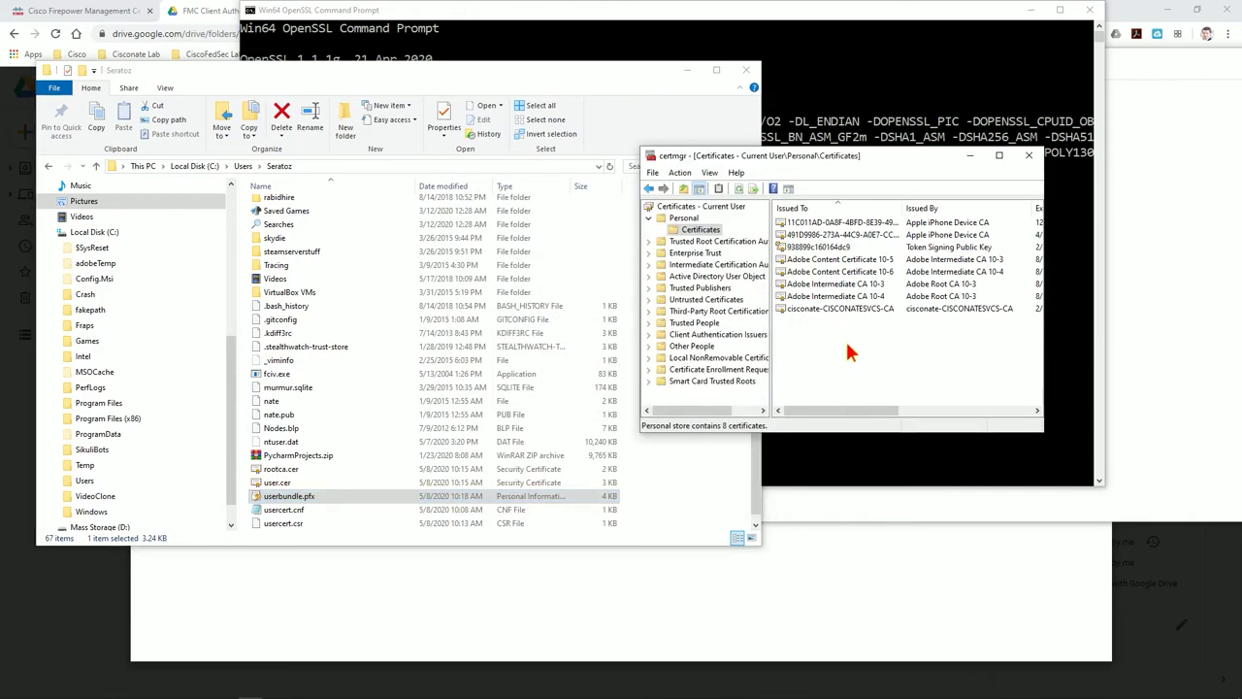
click(734, 189)
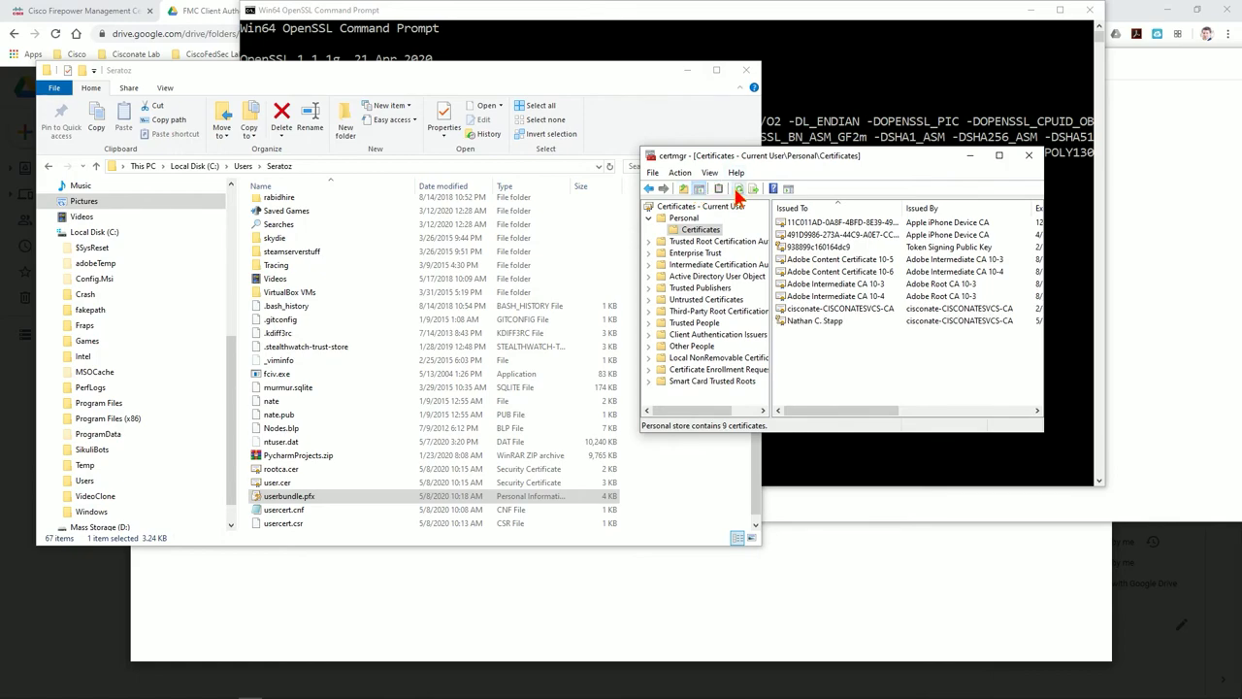
click(840, 321)
click(883, 308)
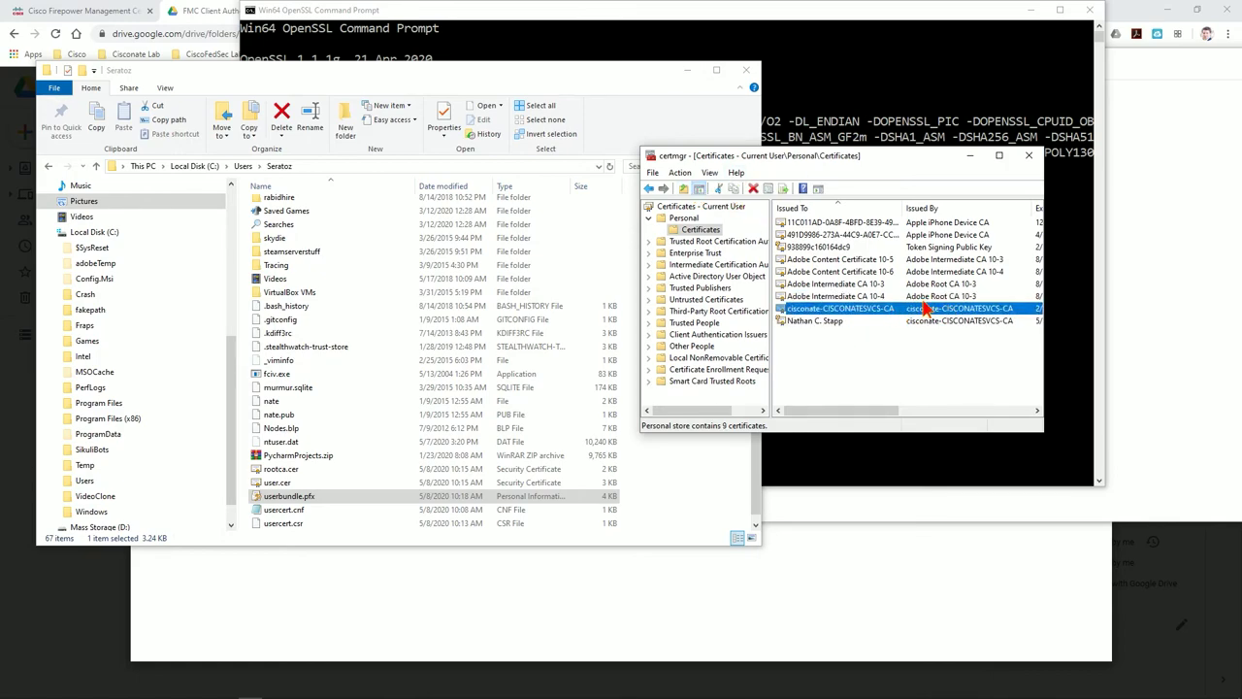
click(814, 321)
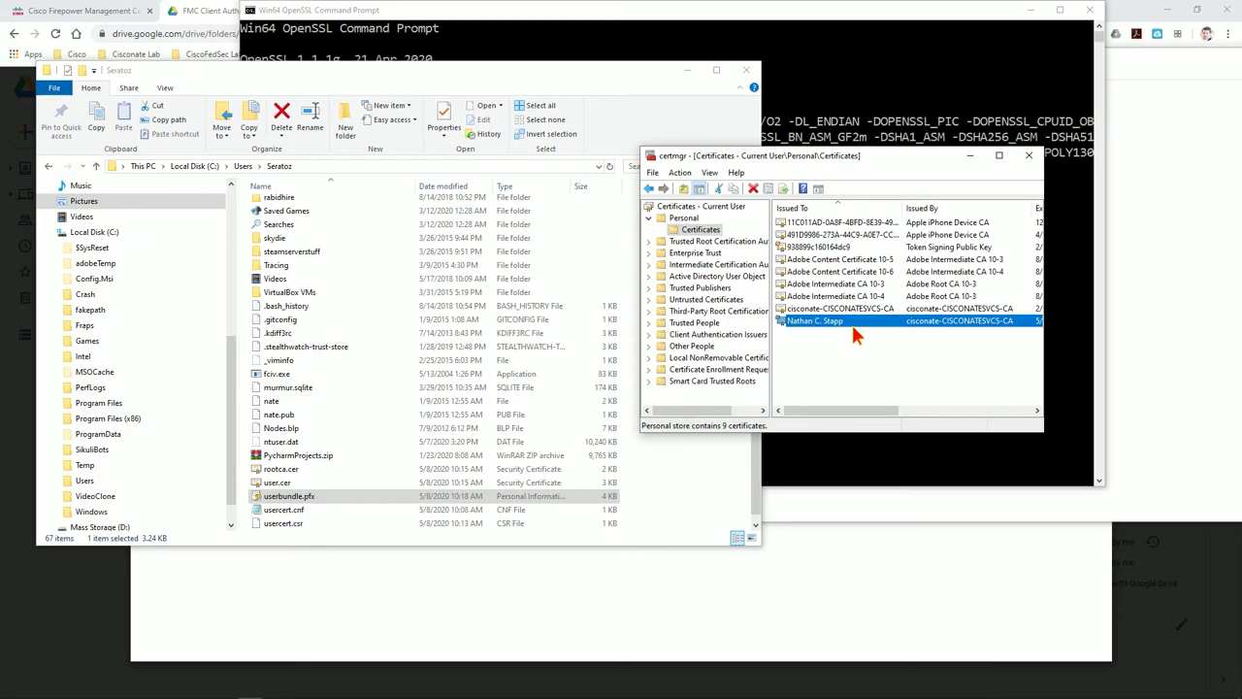
click(820, 309)
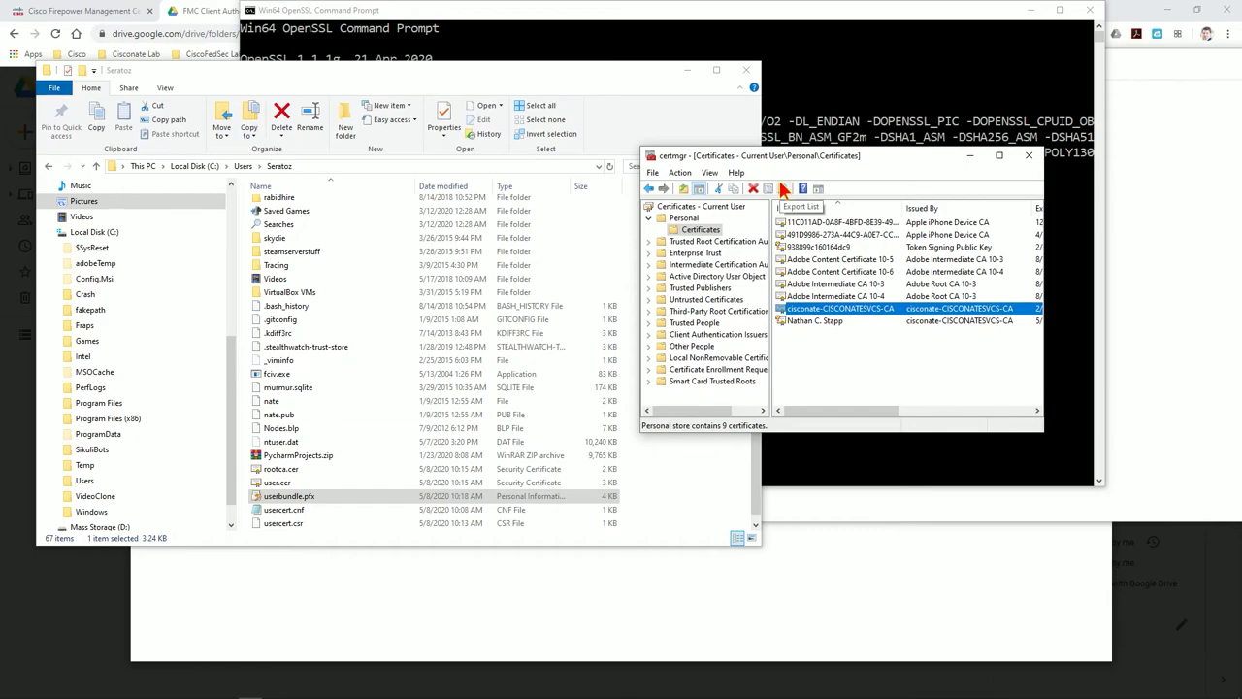
Close File Explorer, the OpenSSL Command Prompt, and the Notepad notes without saving
click(747, 71)
click(941, 12)
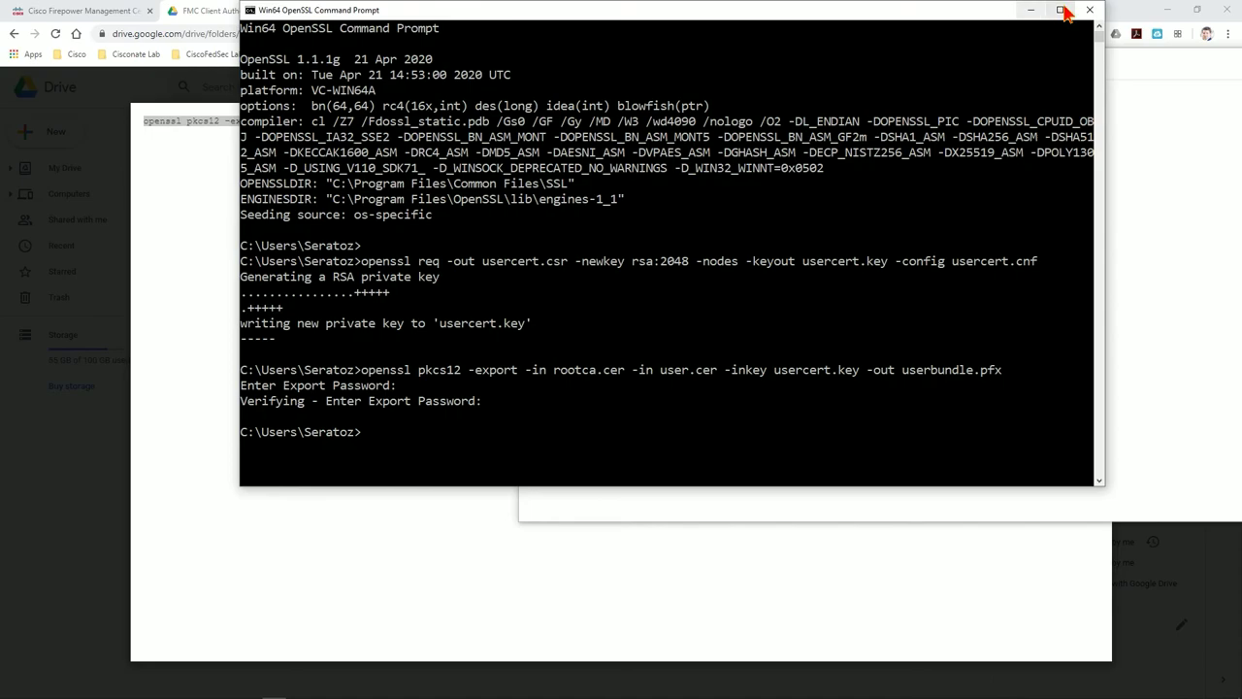
click(1087, 10)
click(590, 214)
drag(1169, 59, 781, 111)
click(1017, 112)
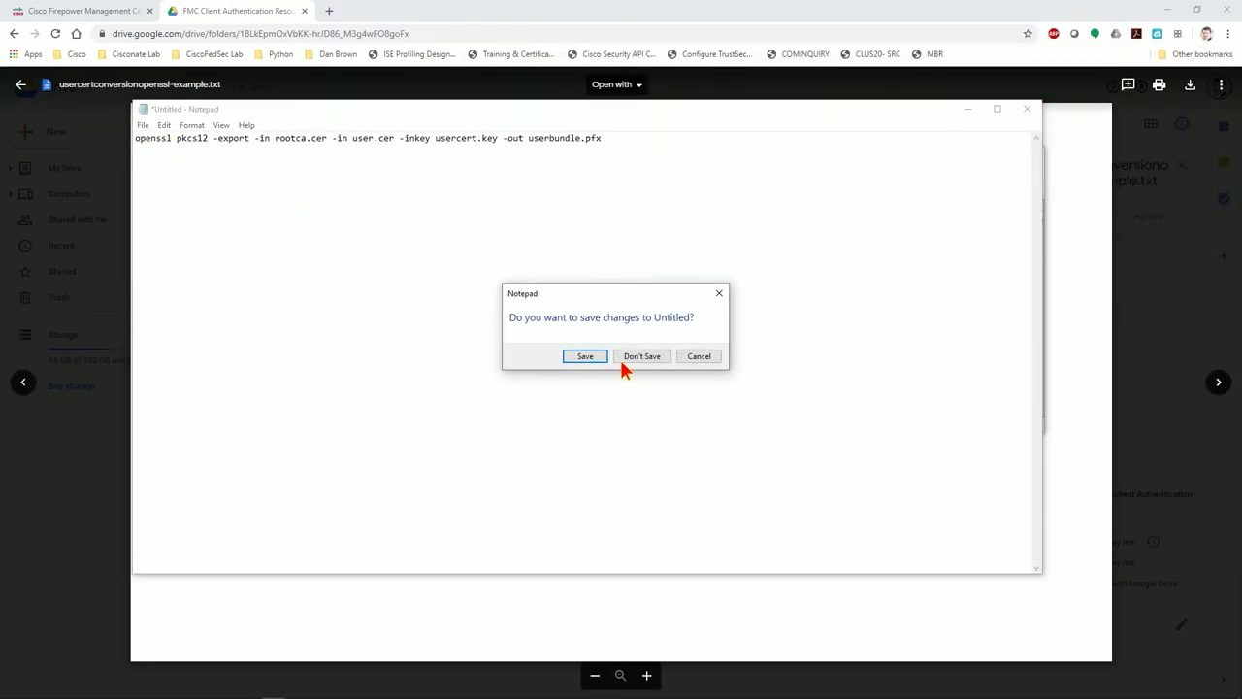
click(626, 357)
Close the Drive tab, certmgr, and both leftover Notepad windows
click(304, 11)
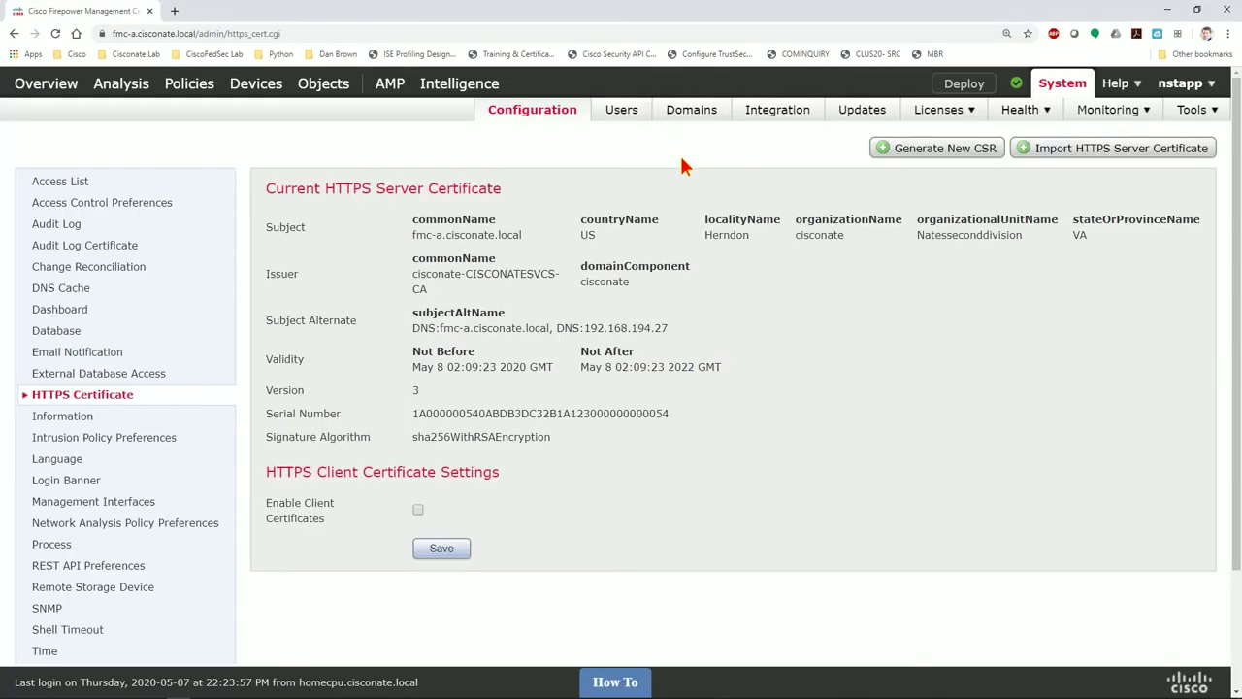
click(240, 689)
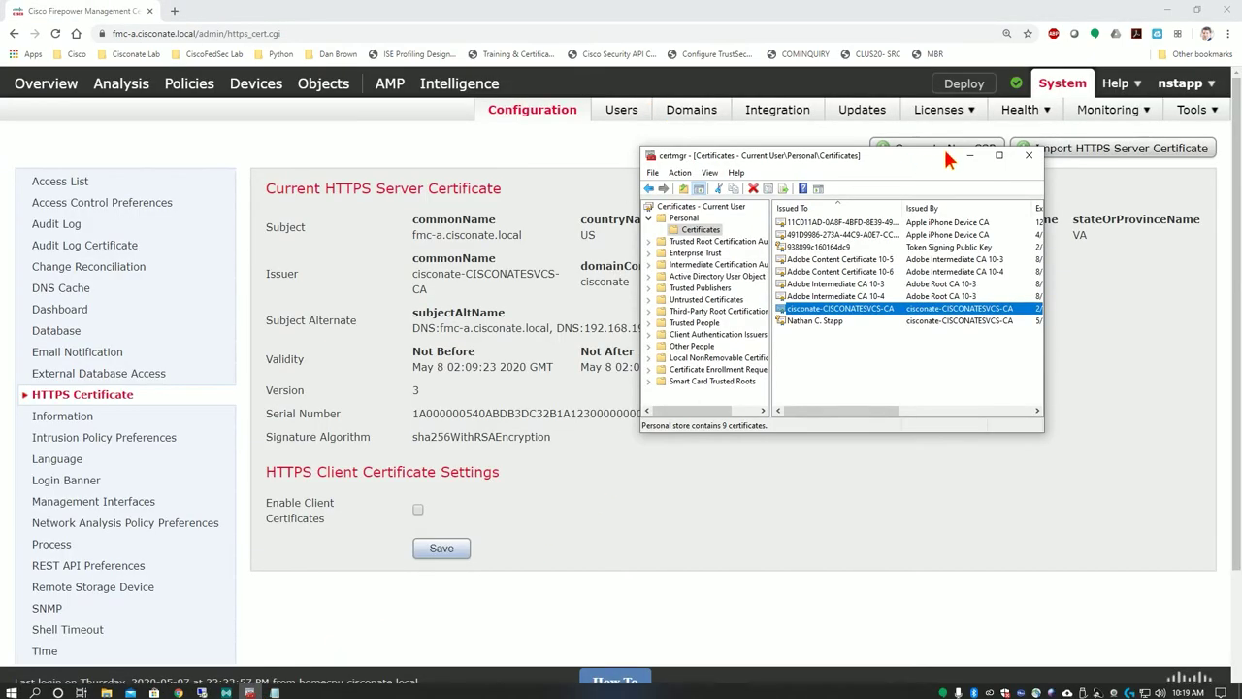
click(1029, 156)
mouse_move(250, 689)
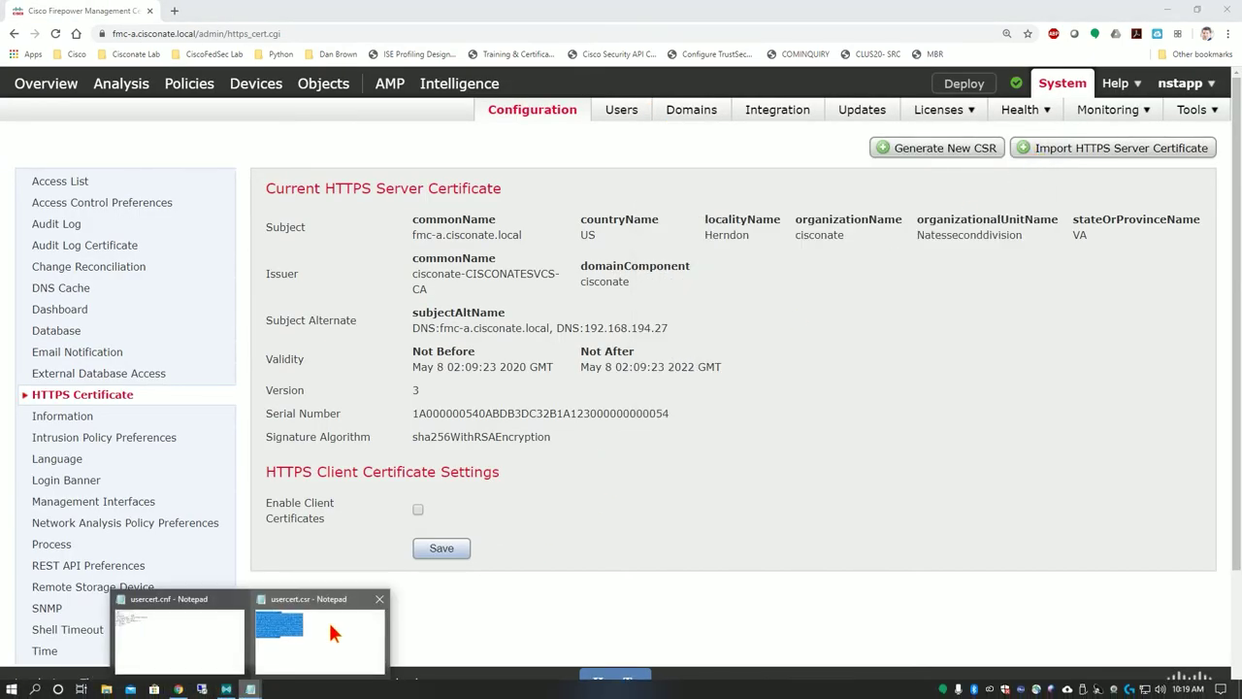
click(239, 598)
click(308, 598)
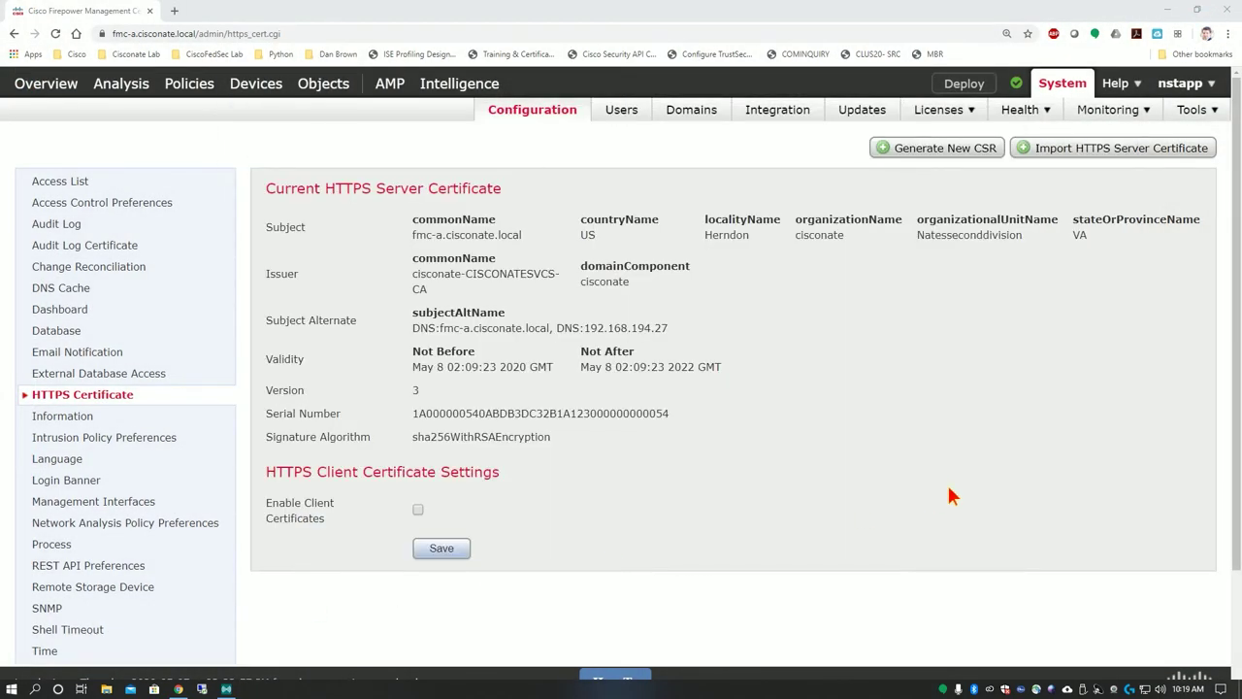
click(1227, 34)
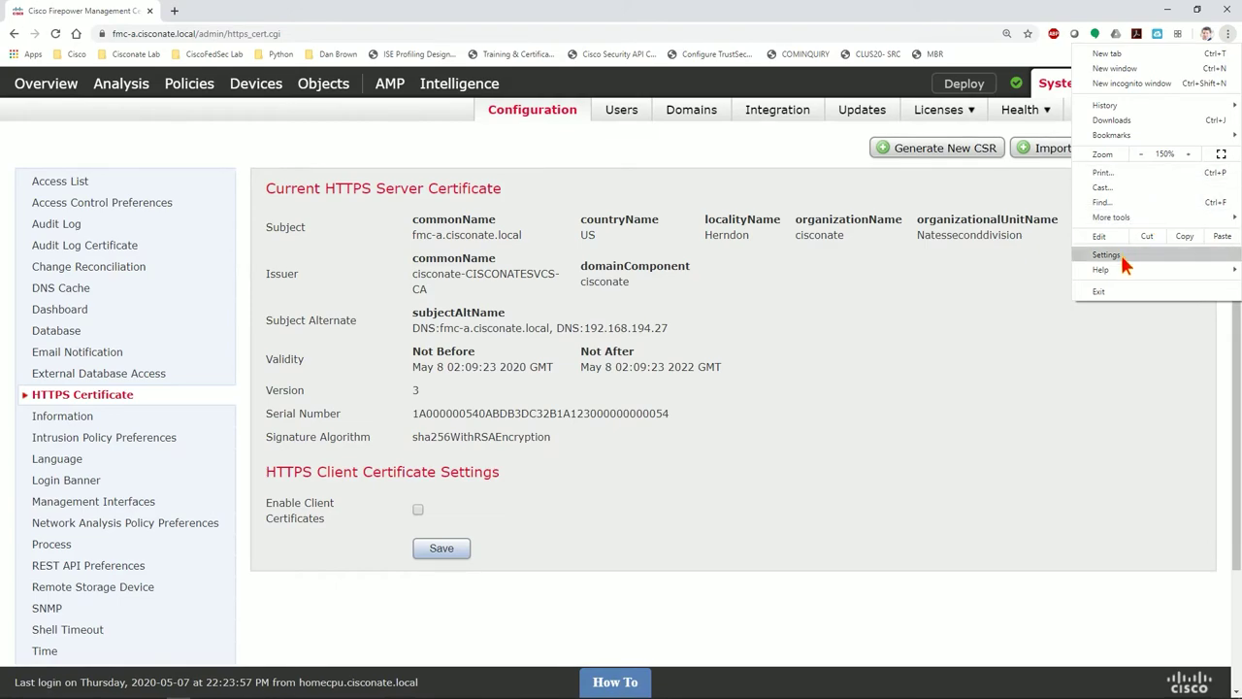
click(1121, 254)
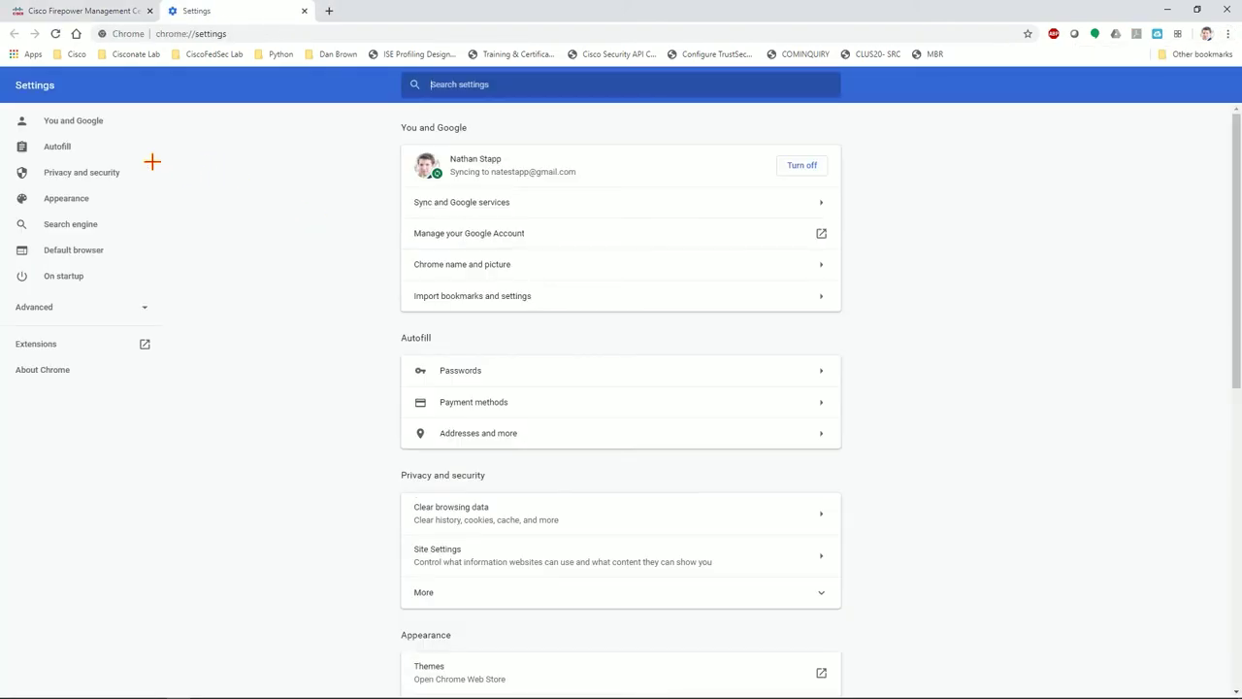
click(165, 172)
click(430, 245)
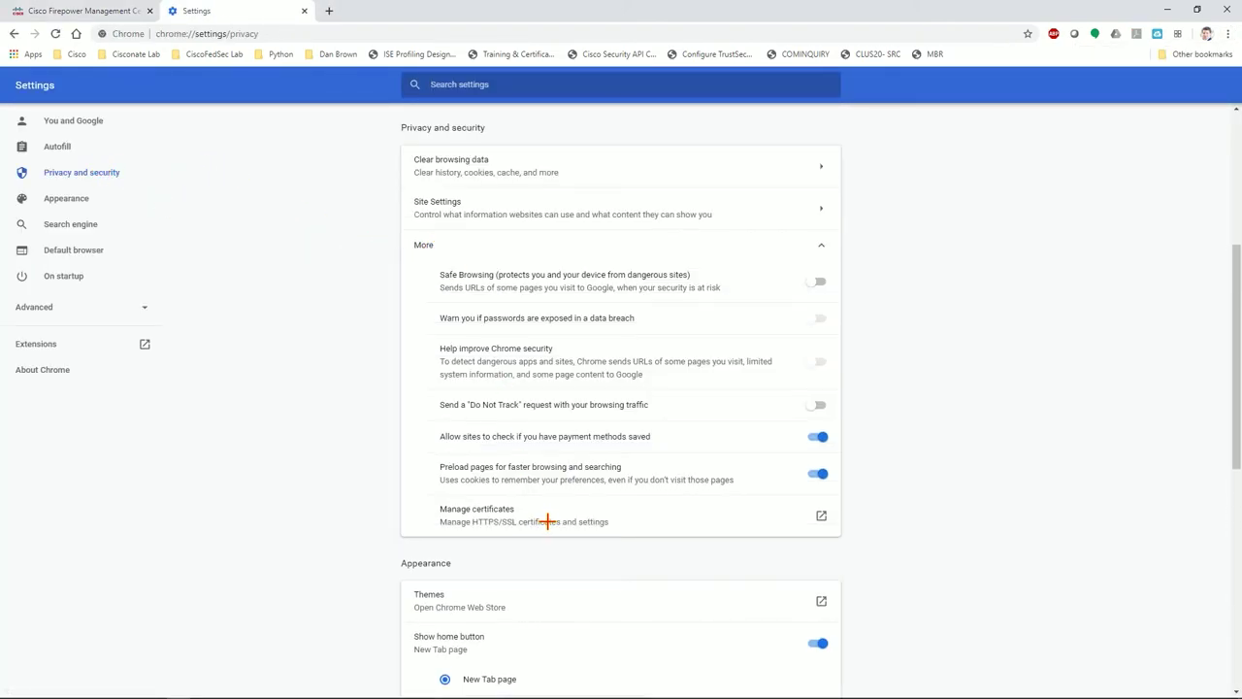
click(546, 516)
click(56, 101)
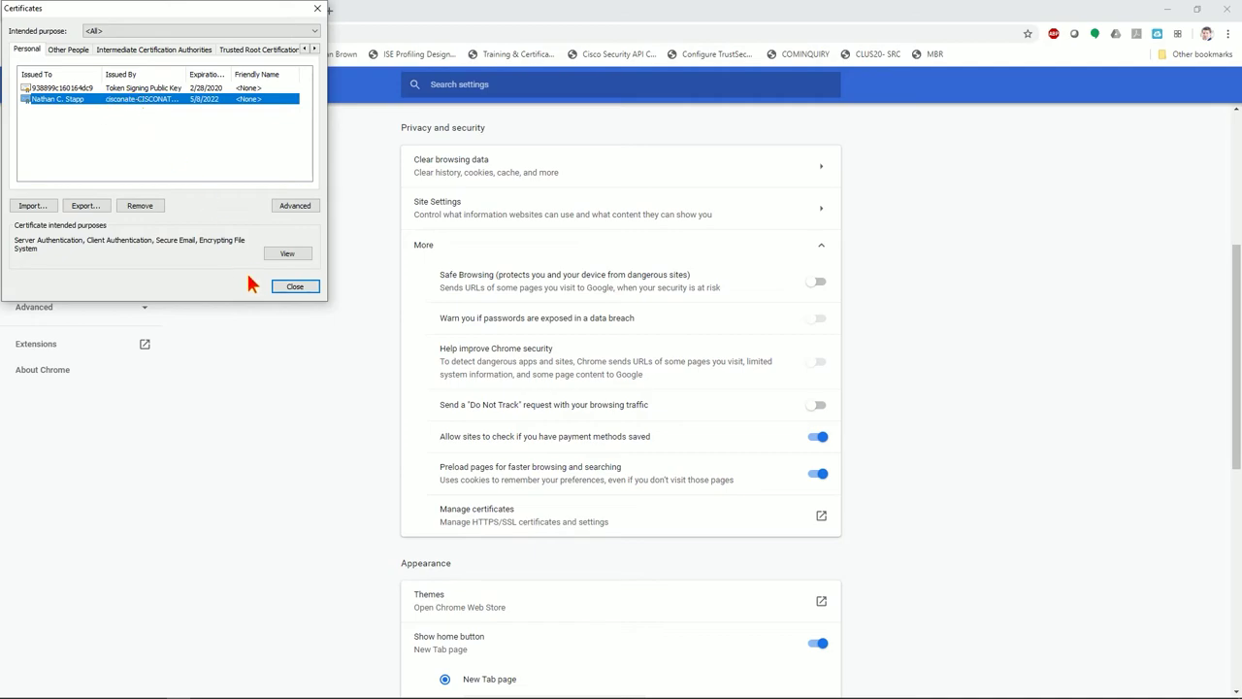
click(294, 287)
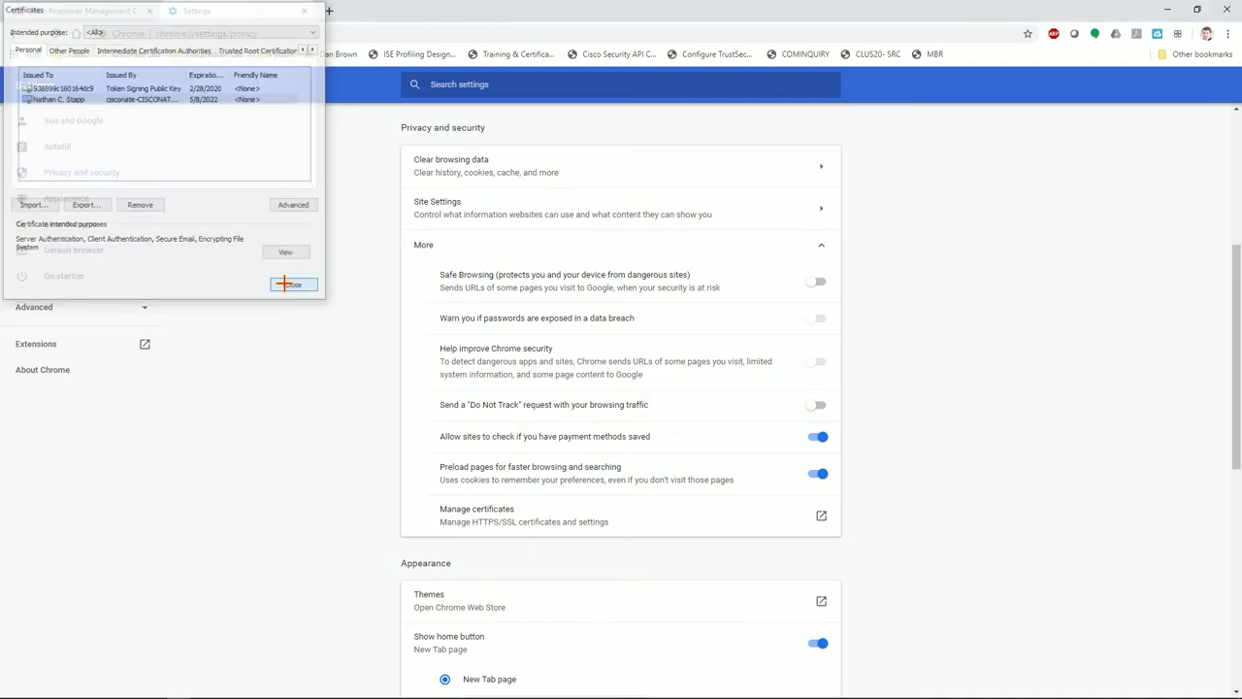
click(307, 11)
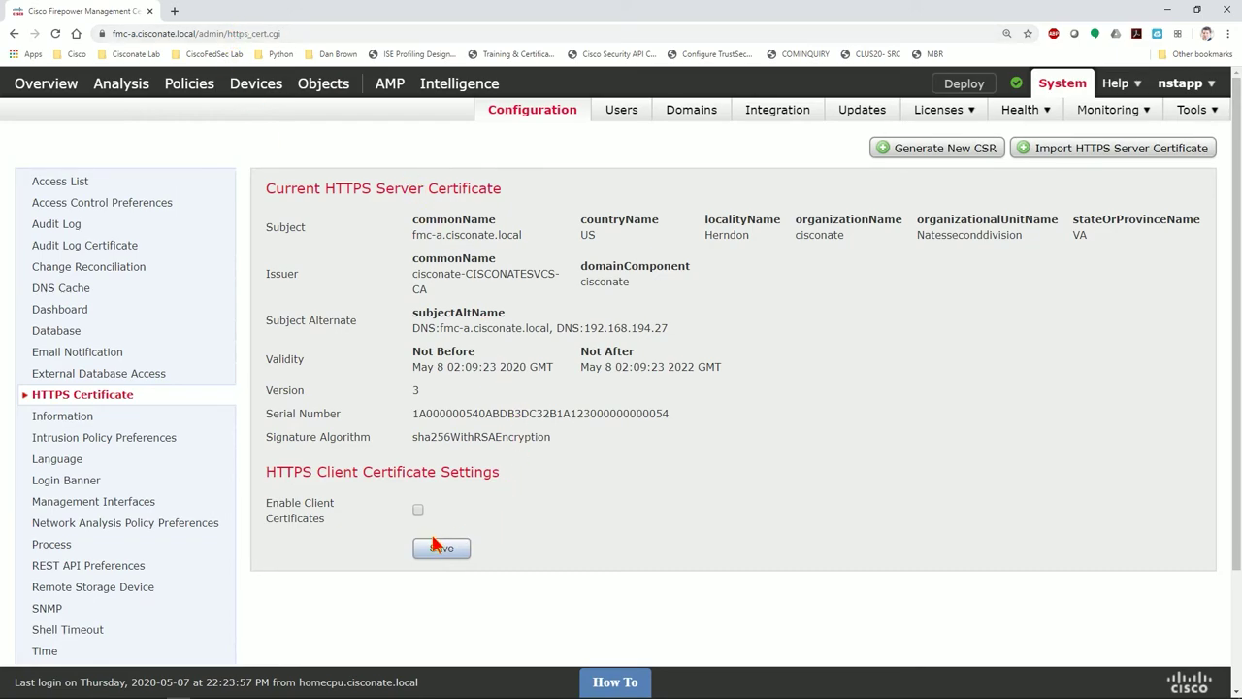
Enable Client Certificates, save and confirm, then authenticate with the Users certificate
click(418, 510)
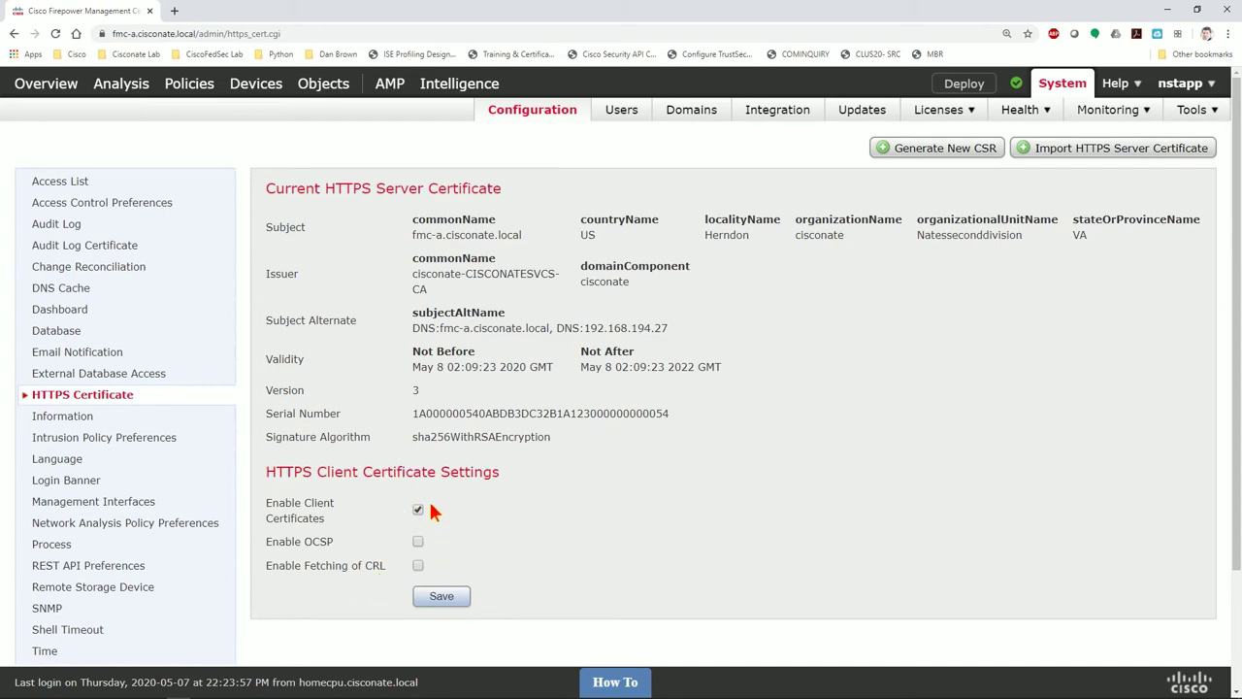
click(440, 598)
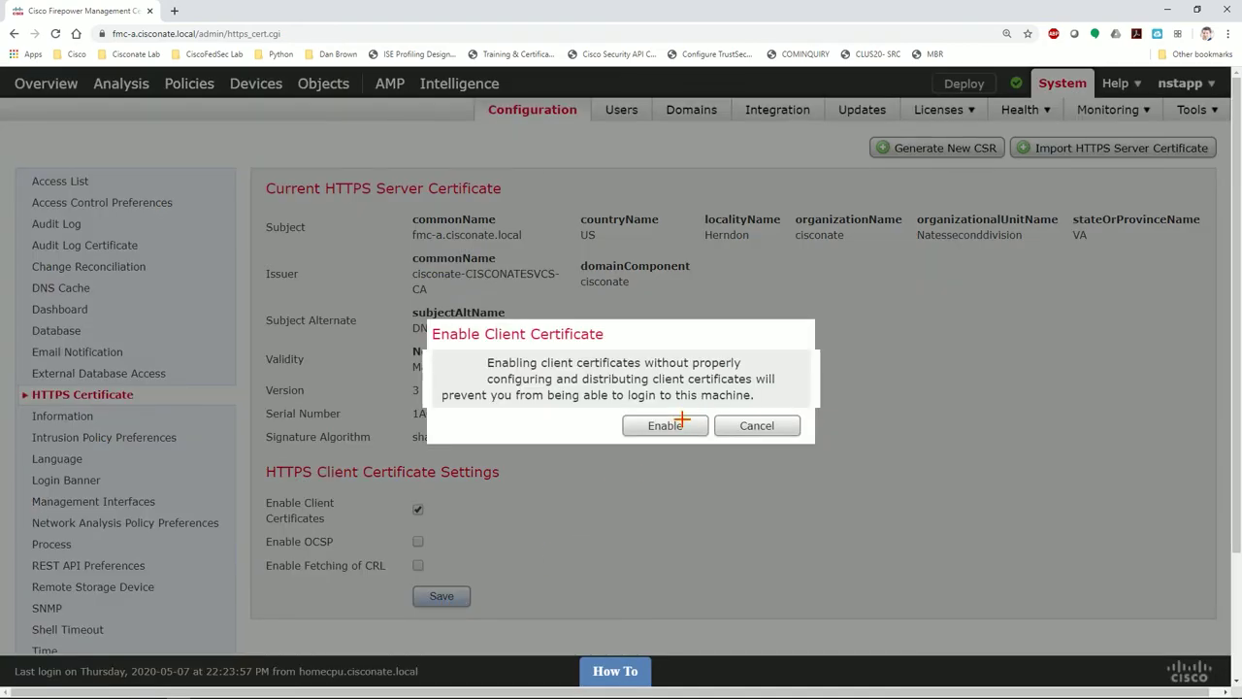
click(669, 425)
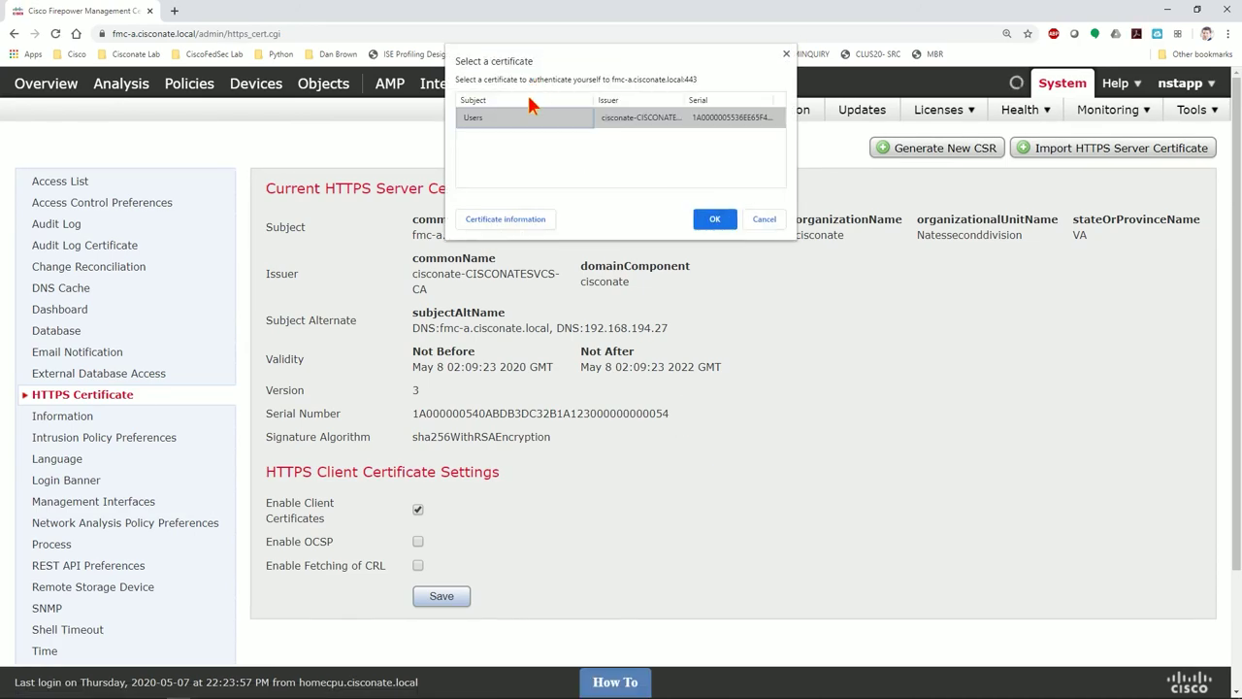
click(714, 219)
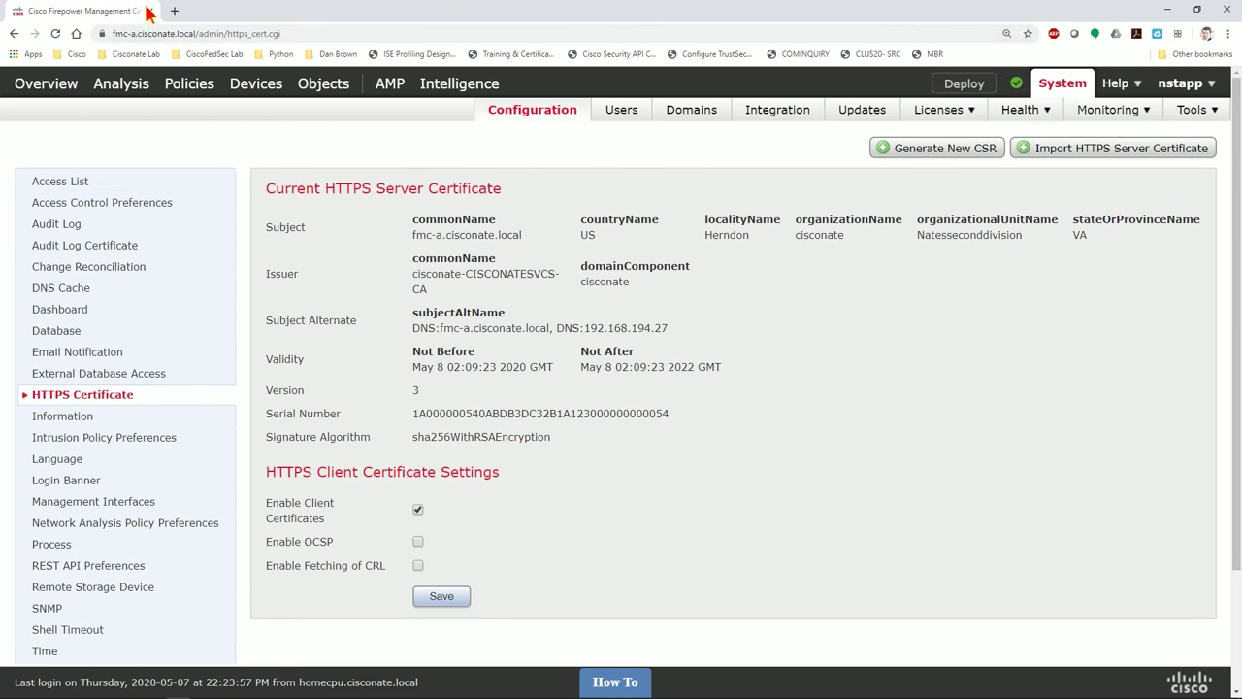
Log out of FMC as nstapp and close Chrome
mouse_move(1199, 82)
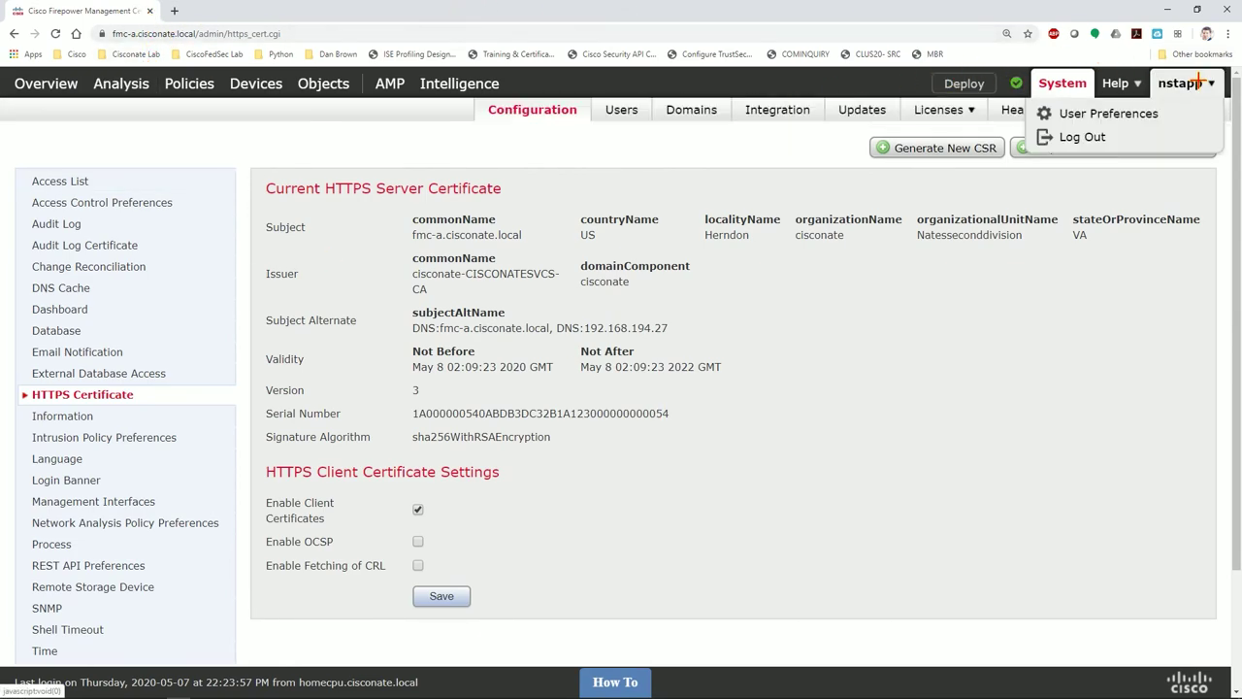
click(1079, 137)
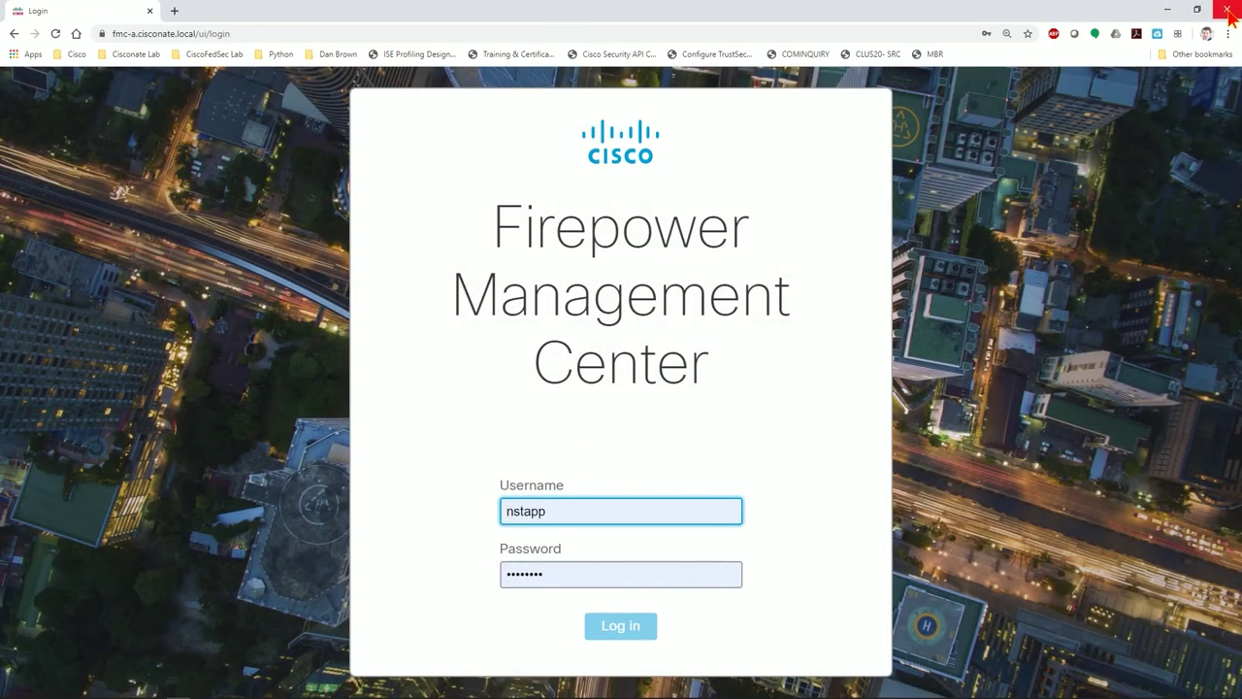
click(1227, 10)
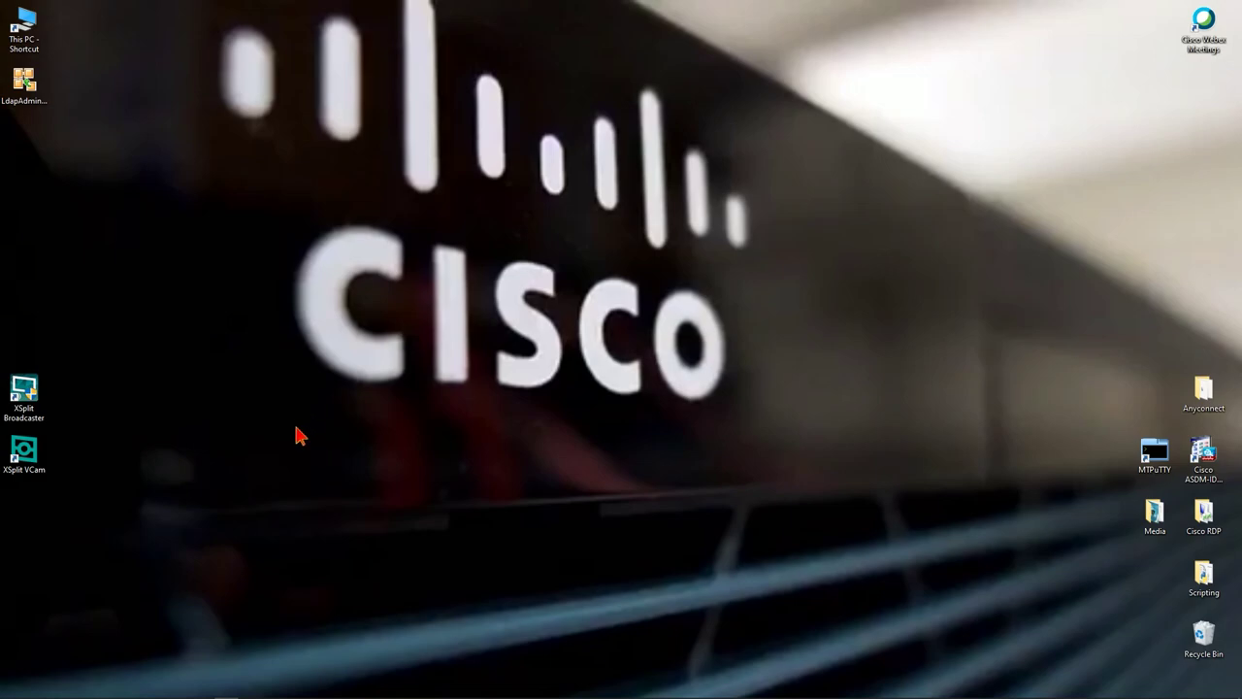
Reopen Chrome to Cisconate_FMC-A, present the Users certificate, and log in again
mouse_move(245, 692)
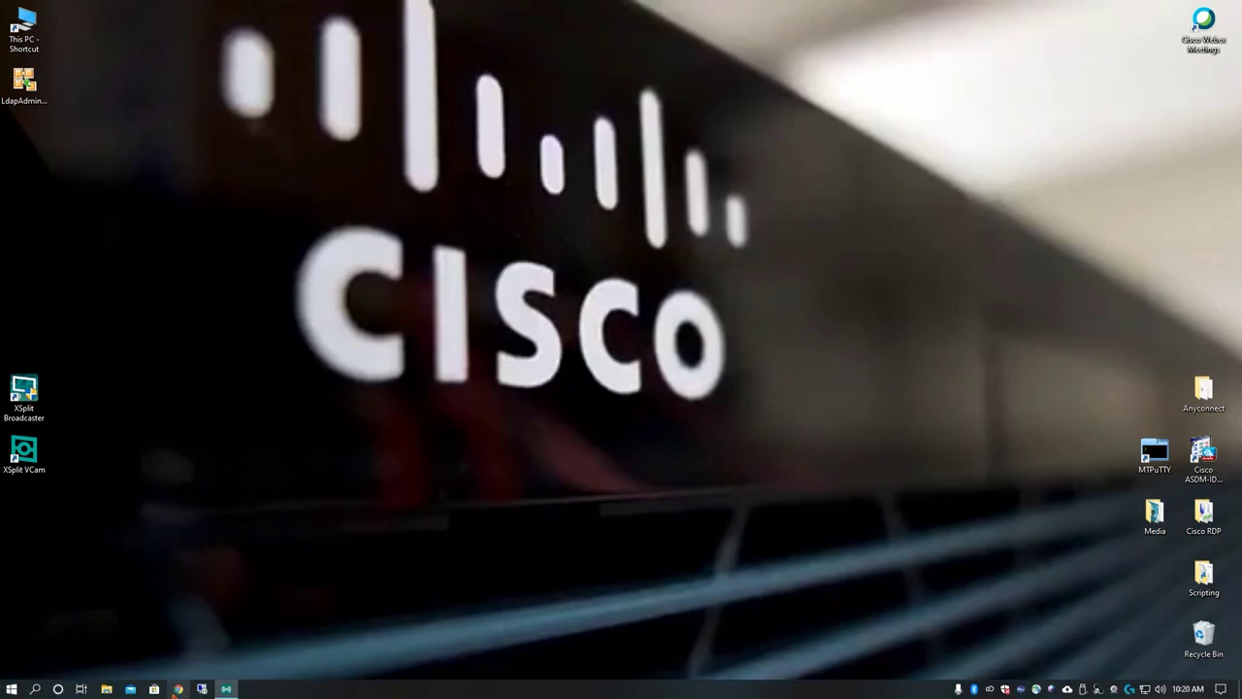
click(181, 687)
click(137, 54)
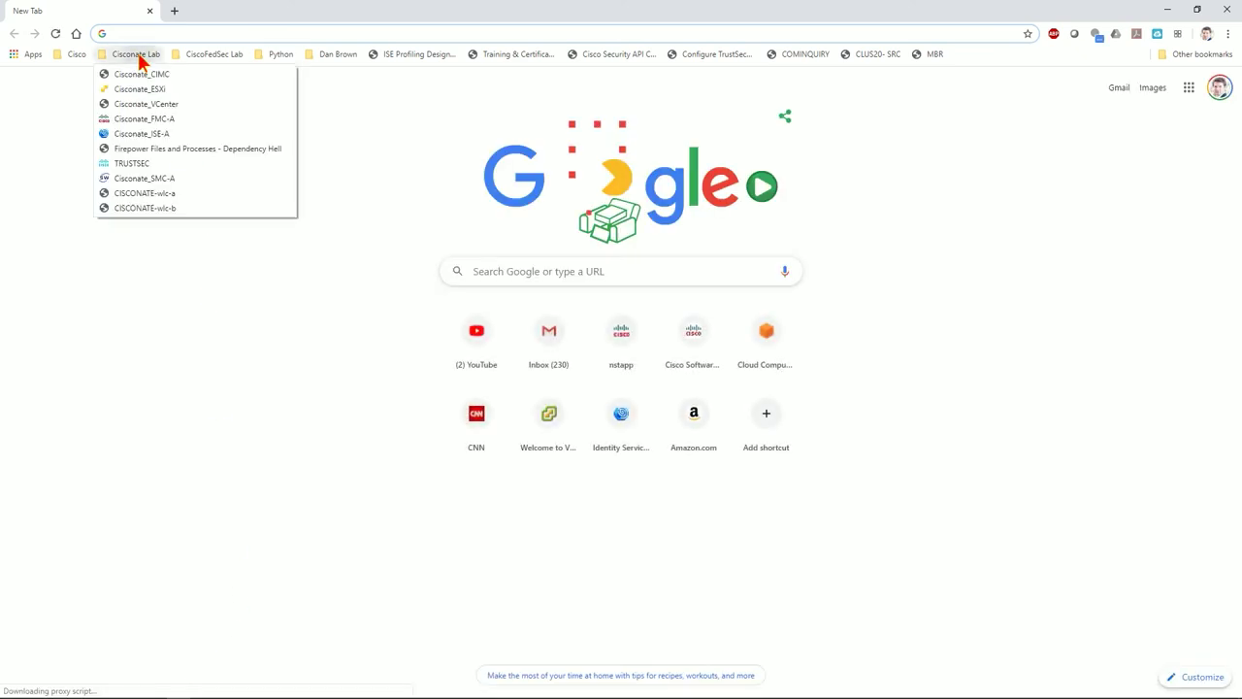
click(145, 120)
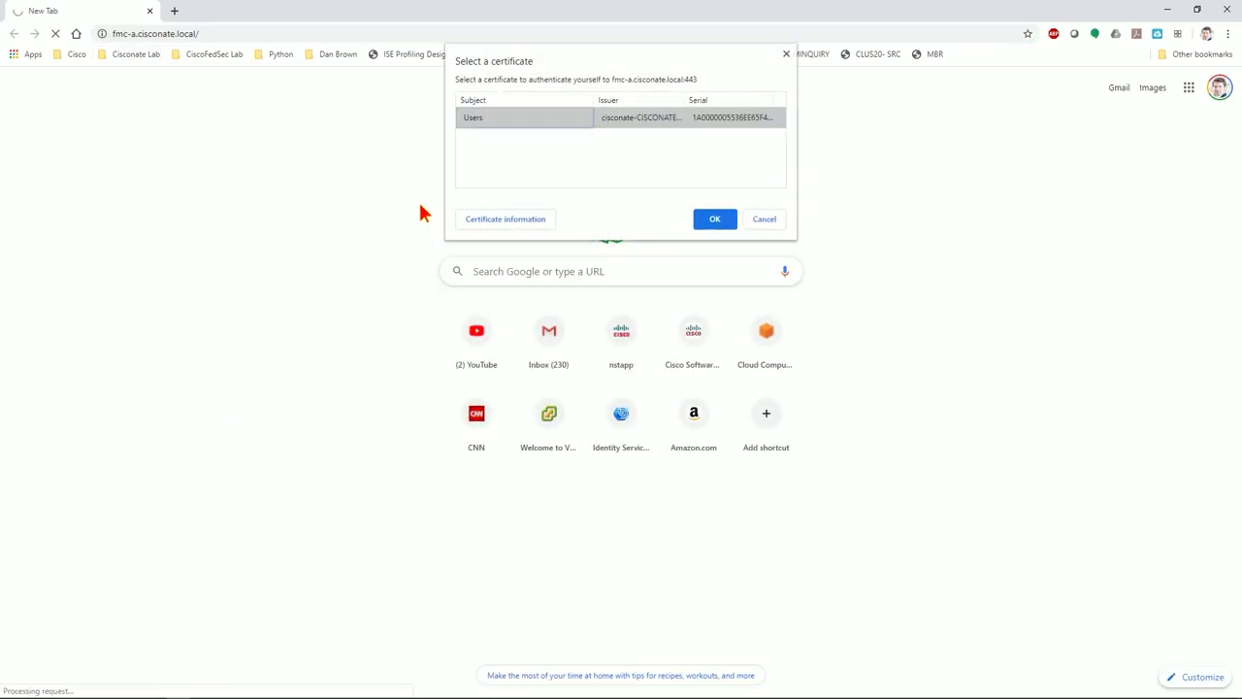
click(728, 219)
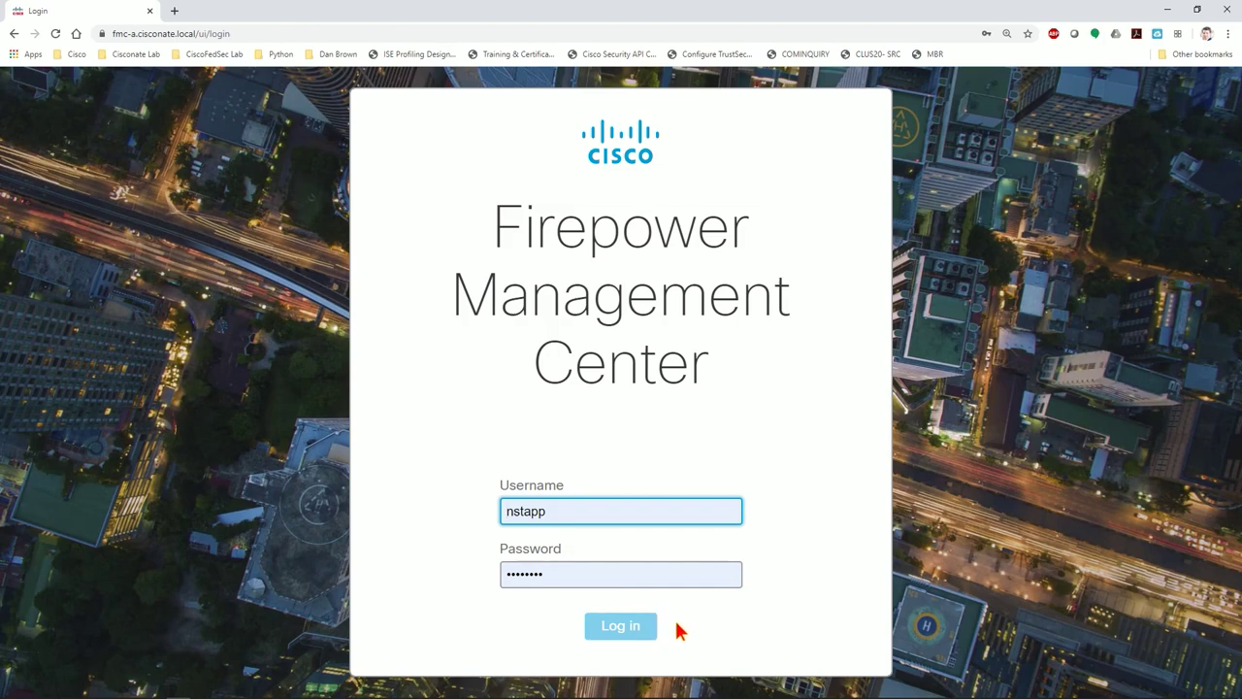
click(617, 624)
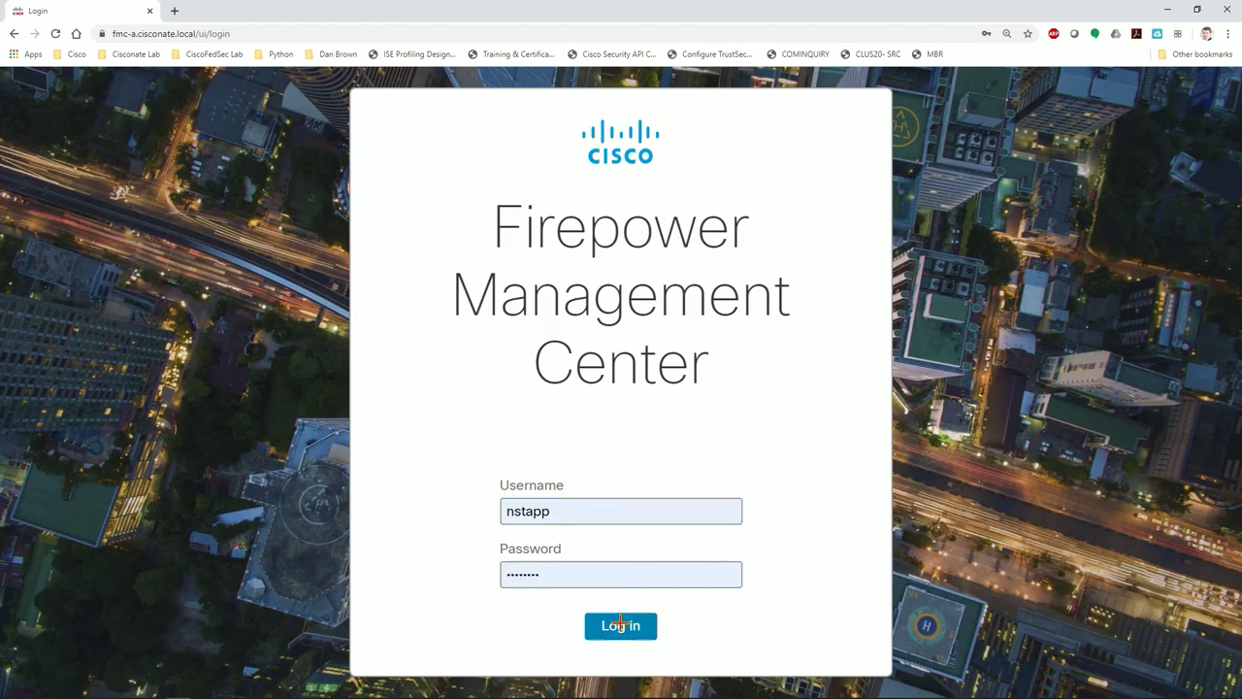